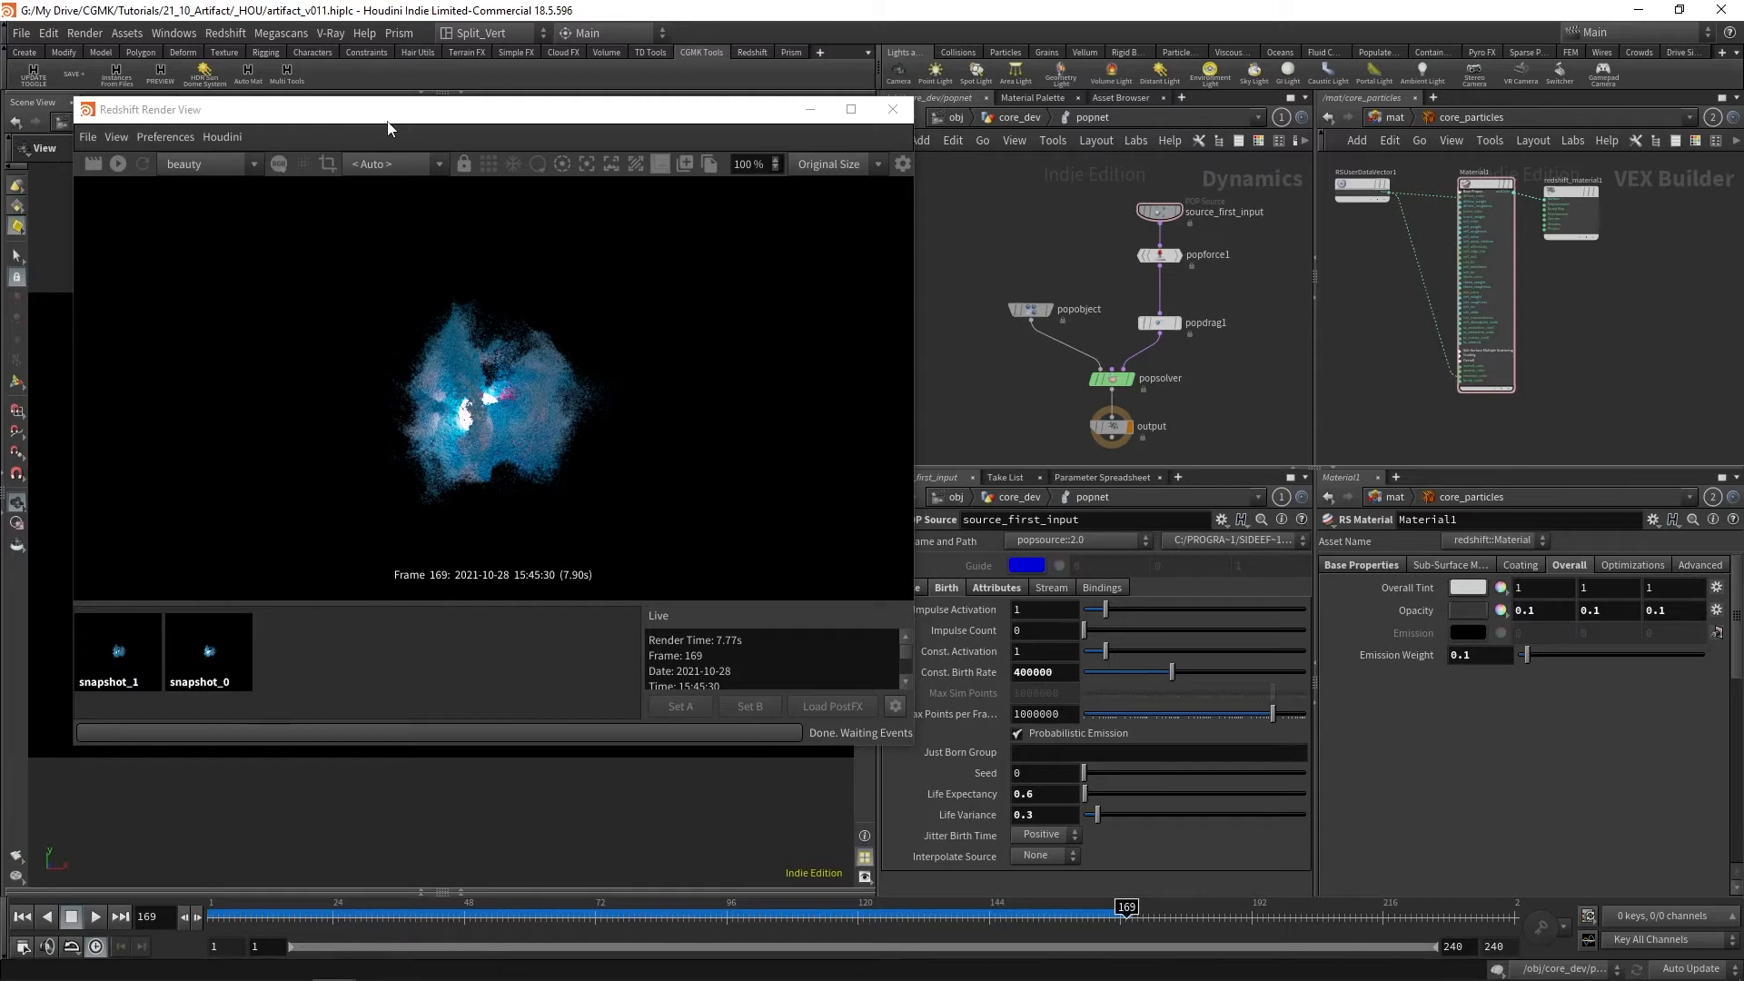
Duplicate the core_particles material in the mat network and name the copy core_particles_sss.
left_click(1389, 117)
left_click_drag(1580, 234, 1580, 343, "alt")
double_click(1604, 313)
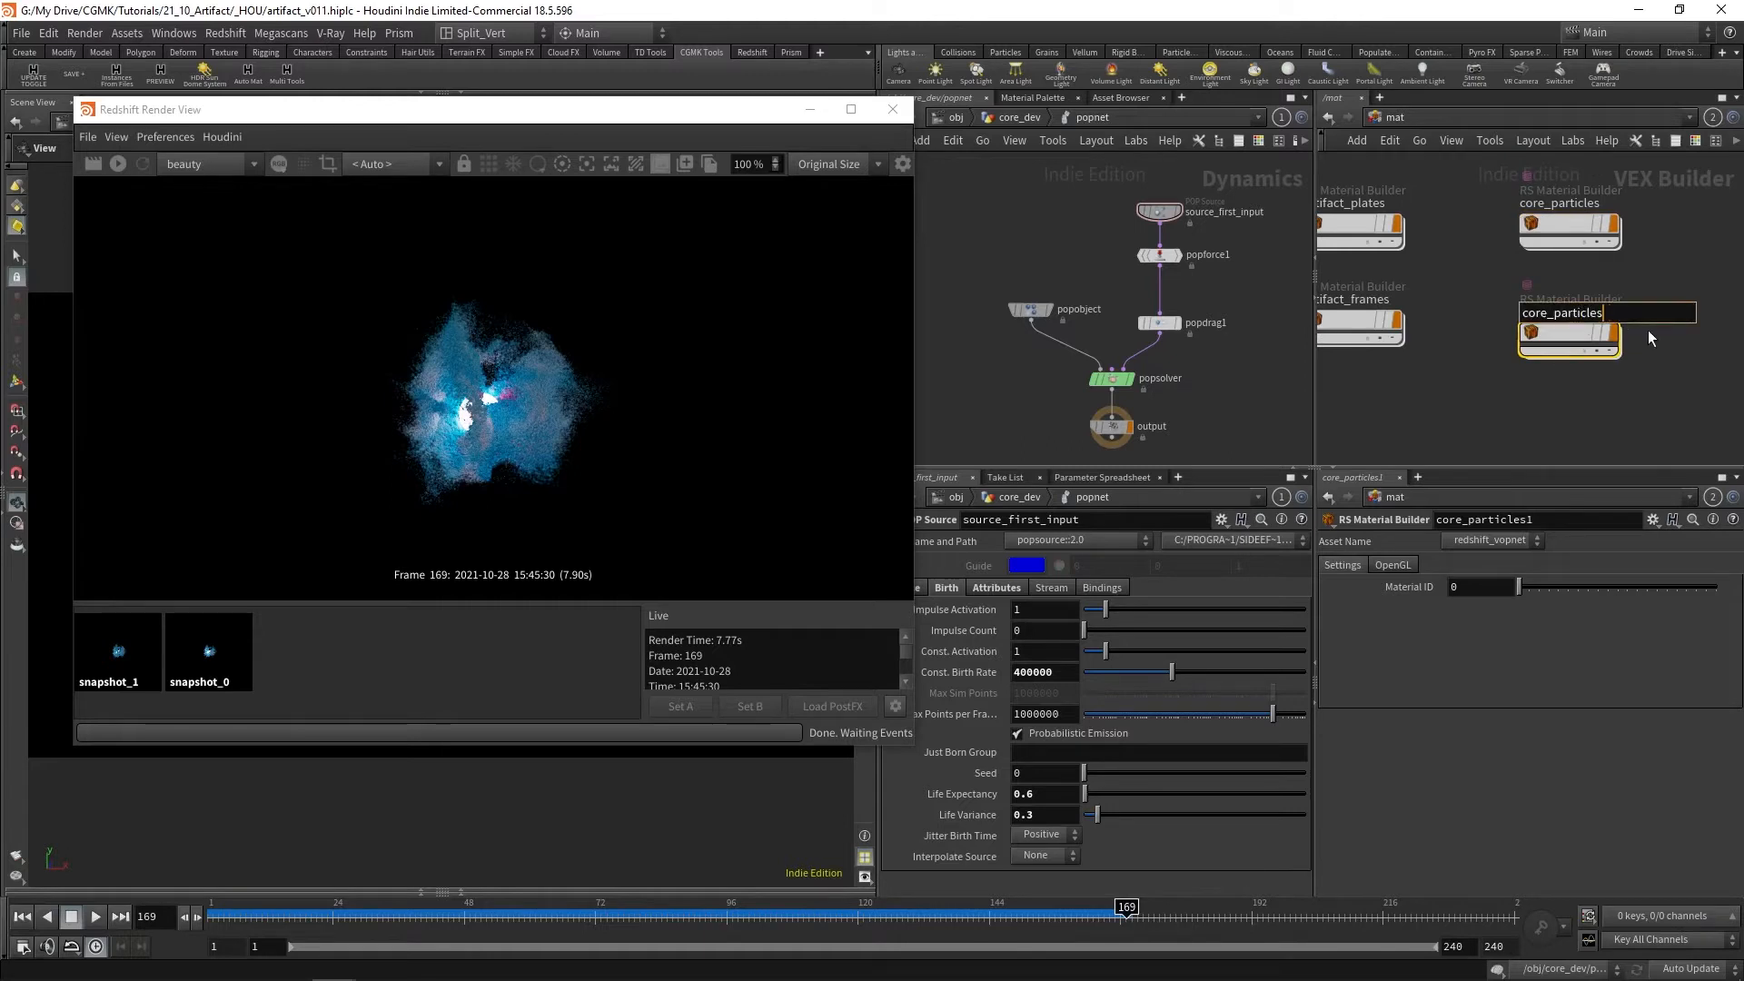
type("ss")
key("Return")
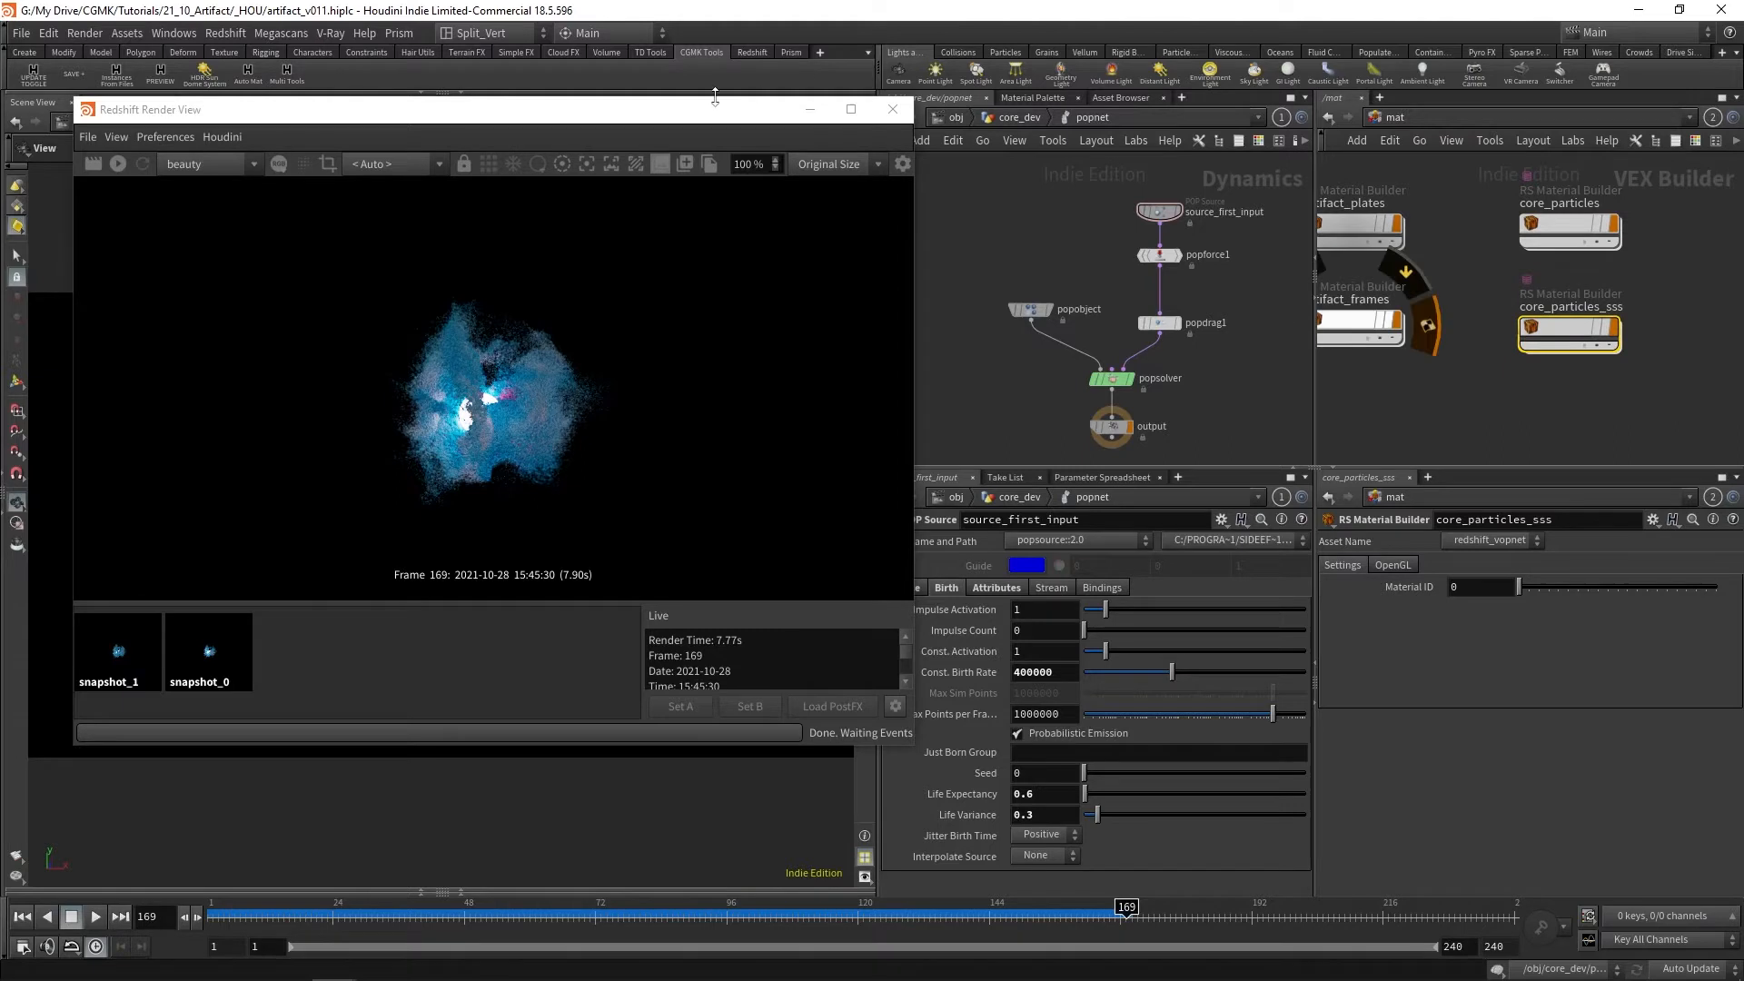
Assign the core_particles_sss material to the rndr_core object at the obj level.
left_click(954, 118)
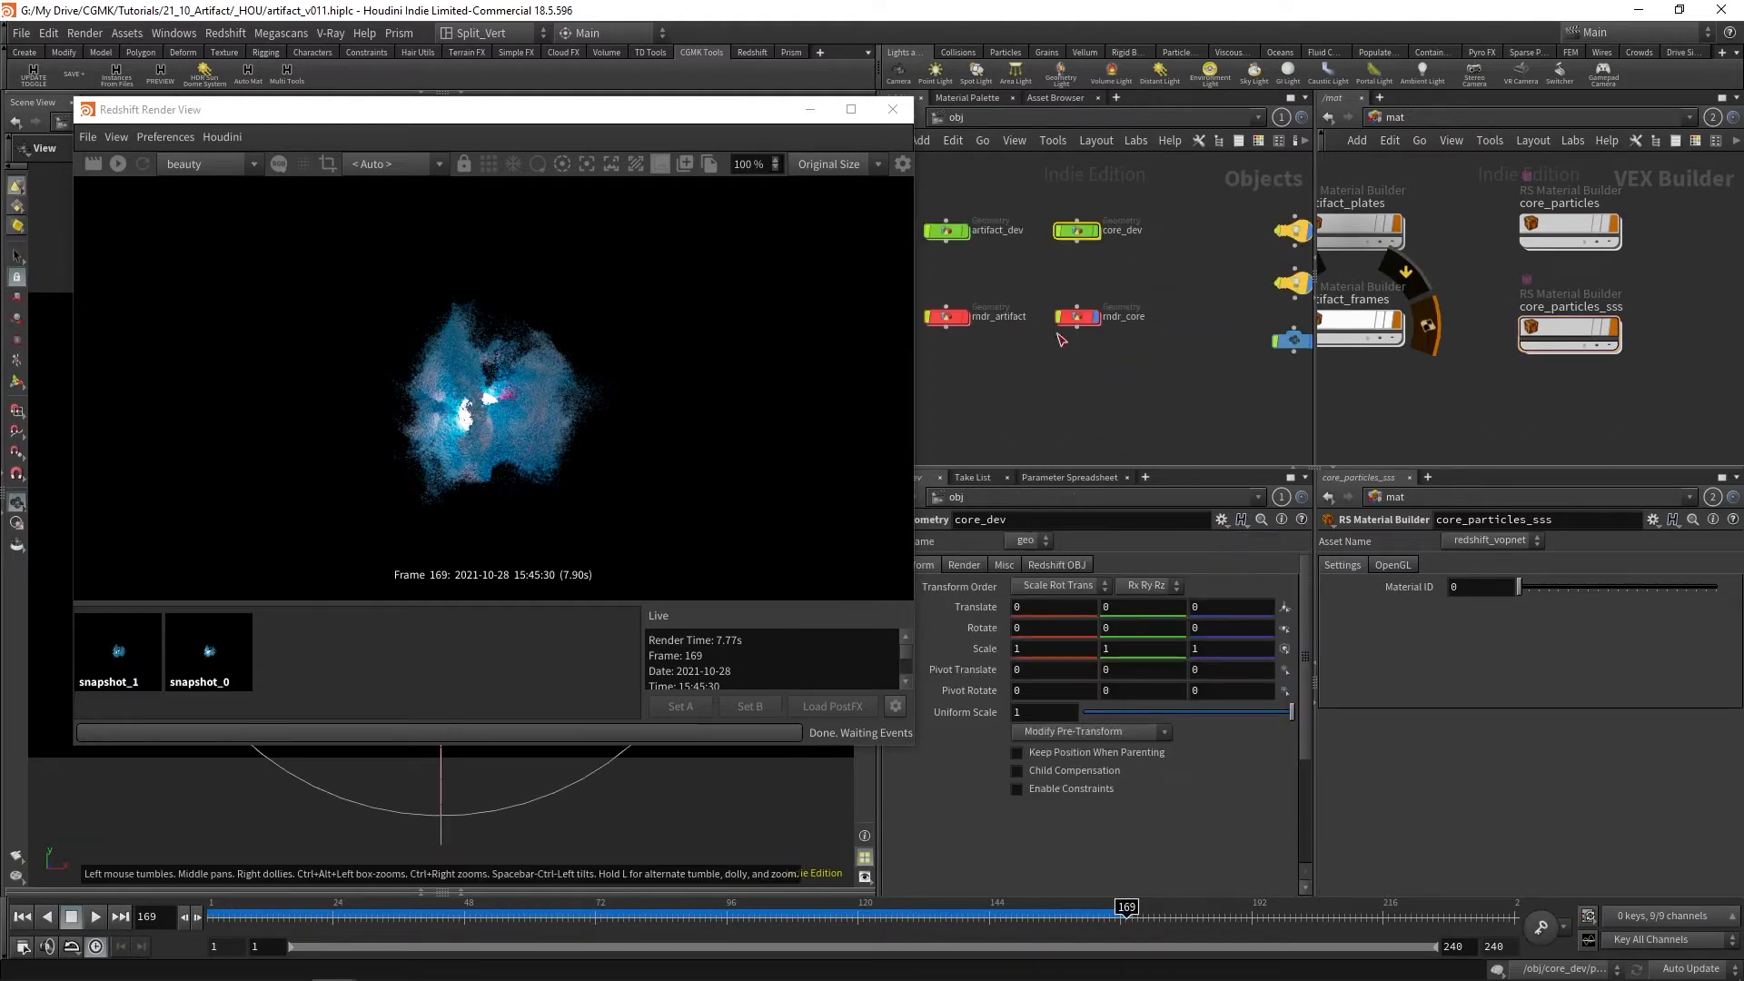
left_click(1076, 316)
left_click_drag(1569, 232, 1240, 592)
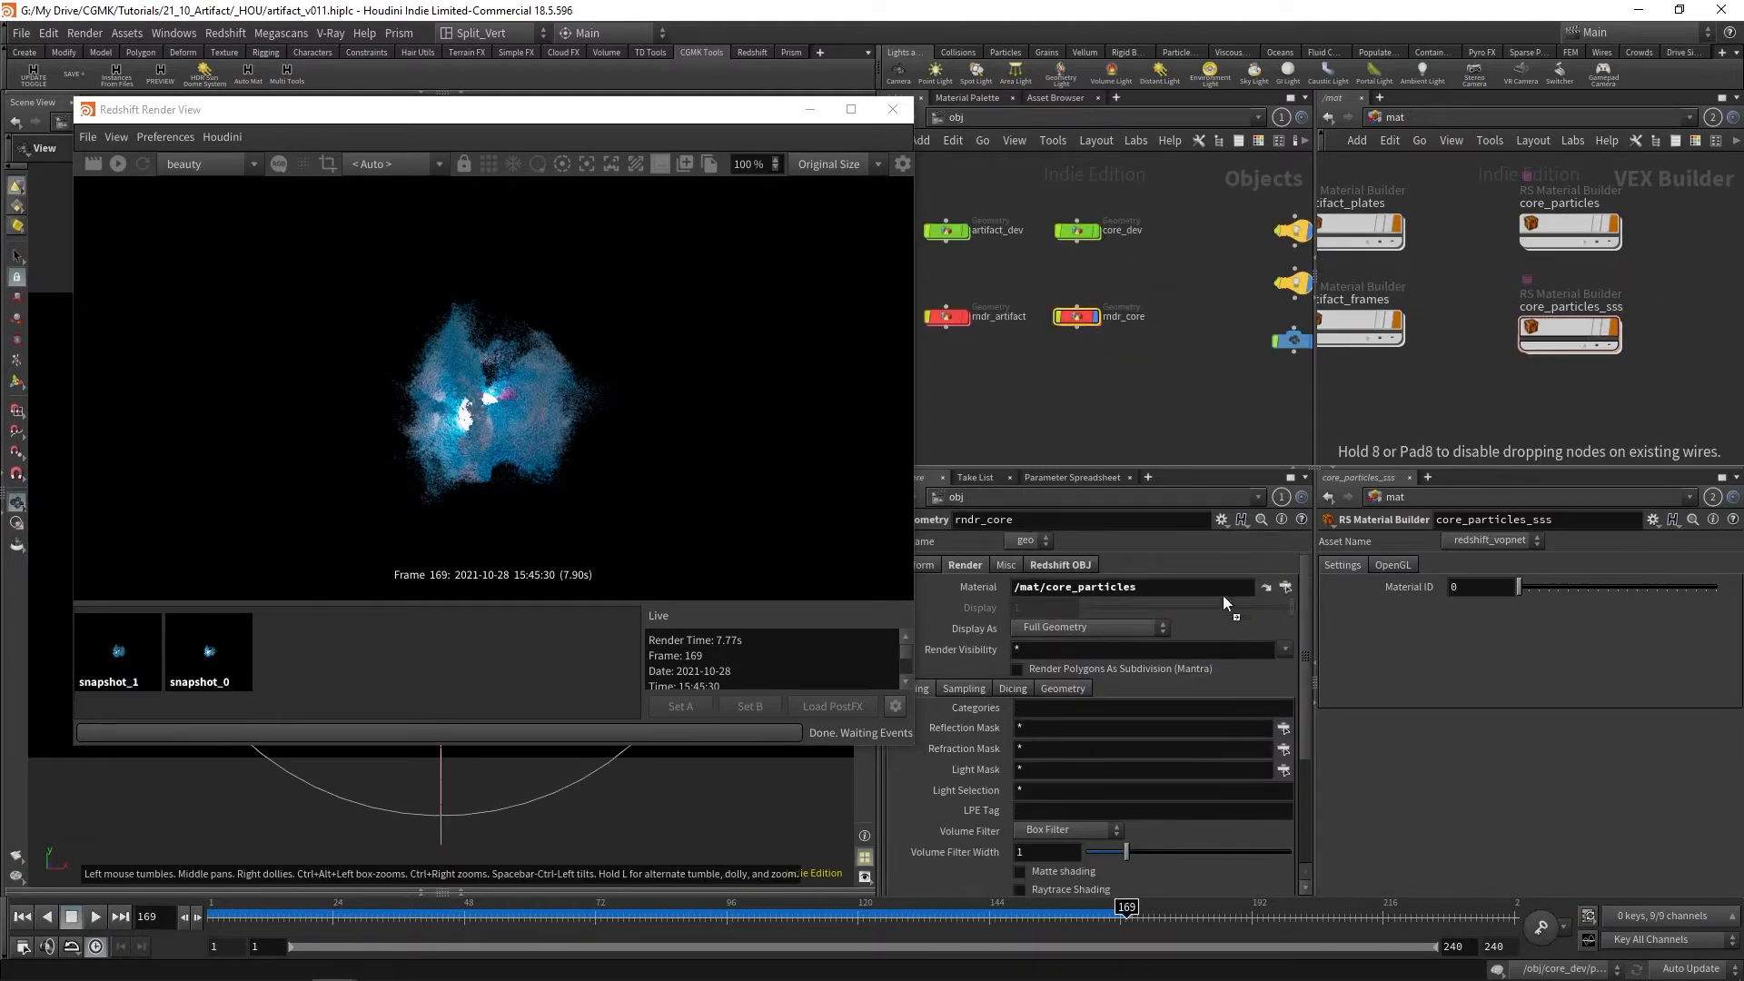
left_click(1218, 594)
left_click_drag(1591, 323, 1197, 589)
Inside core_particles_sss, set Material1's overall opacity to full white (1, 1, 1).
double_click(1571, 334)
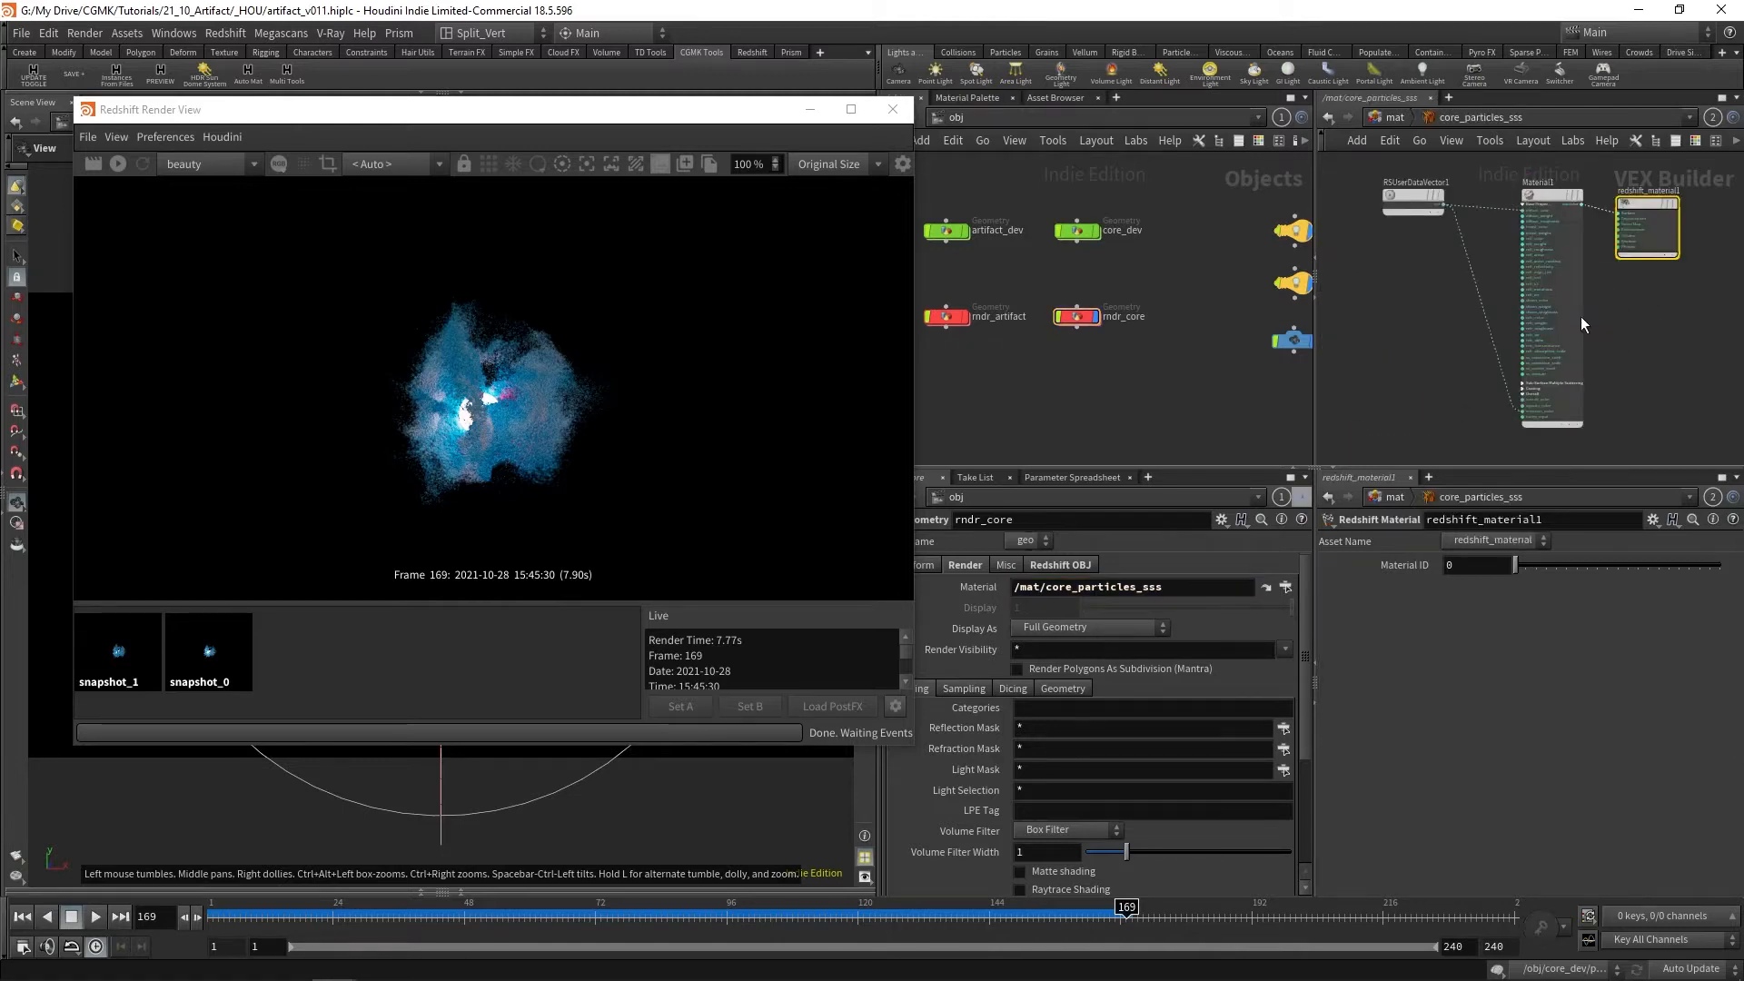
left_click(1576, 335)
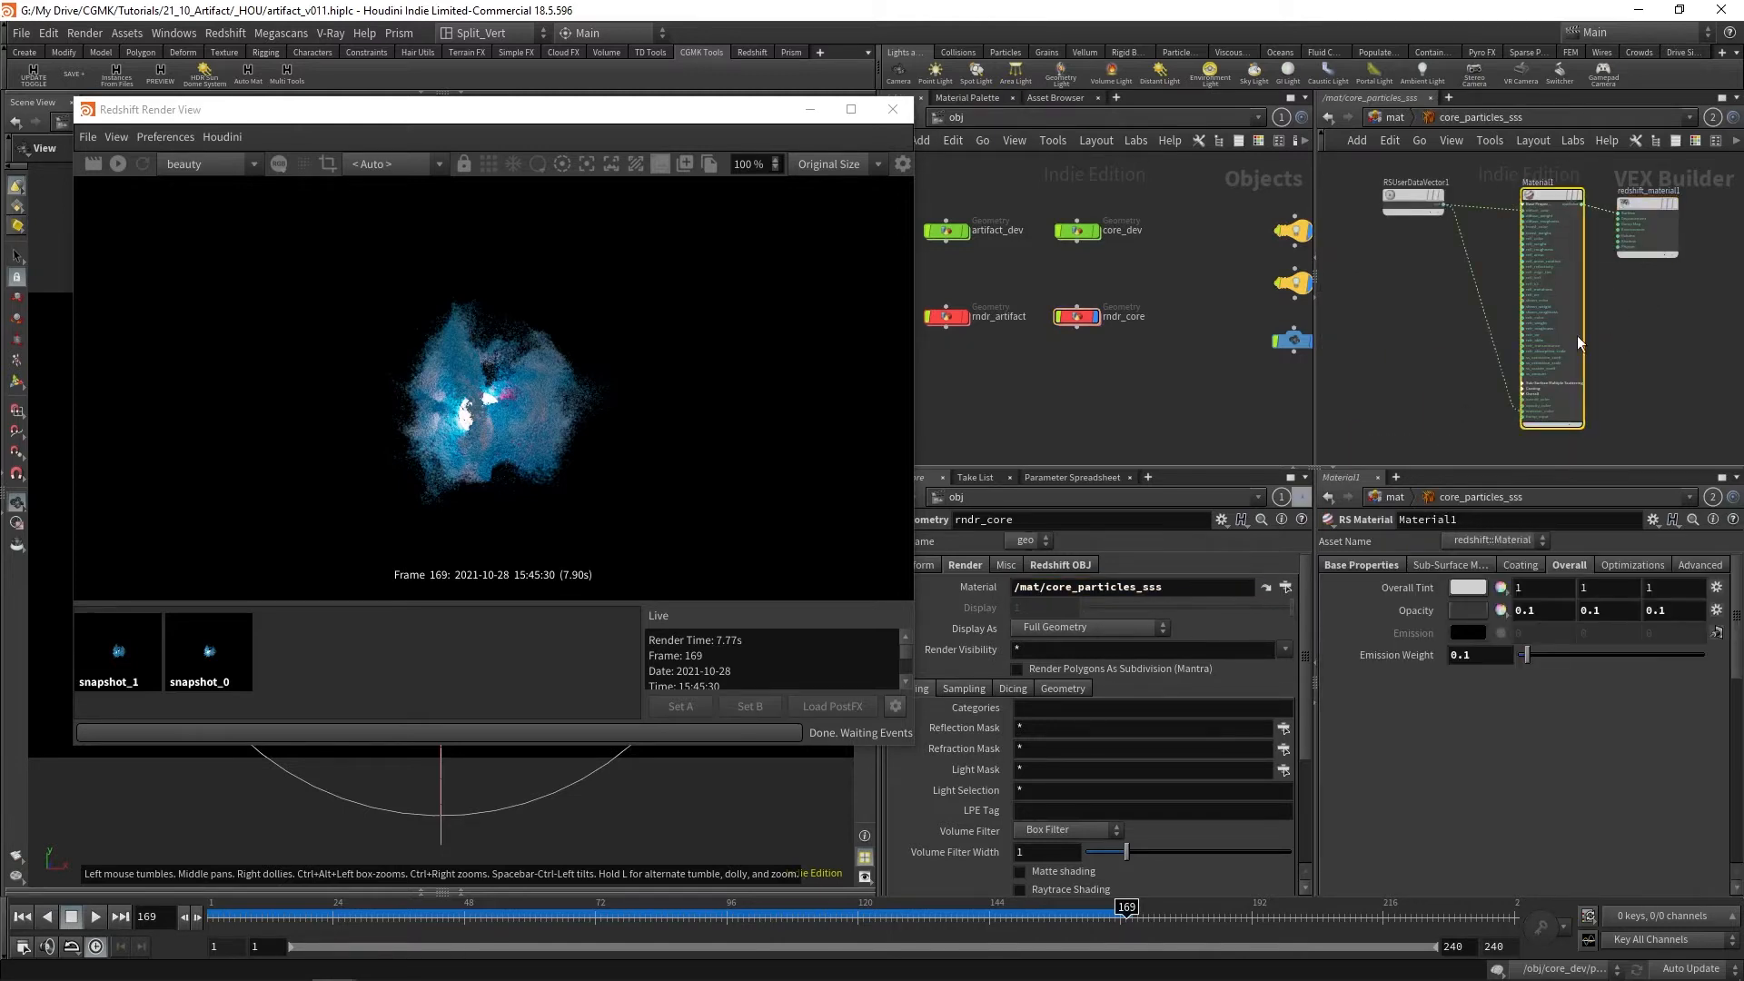
left_click(1476, 612)
left_click_drag(1419, 494, 1617, 477)
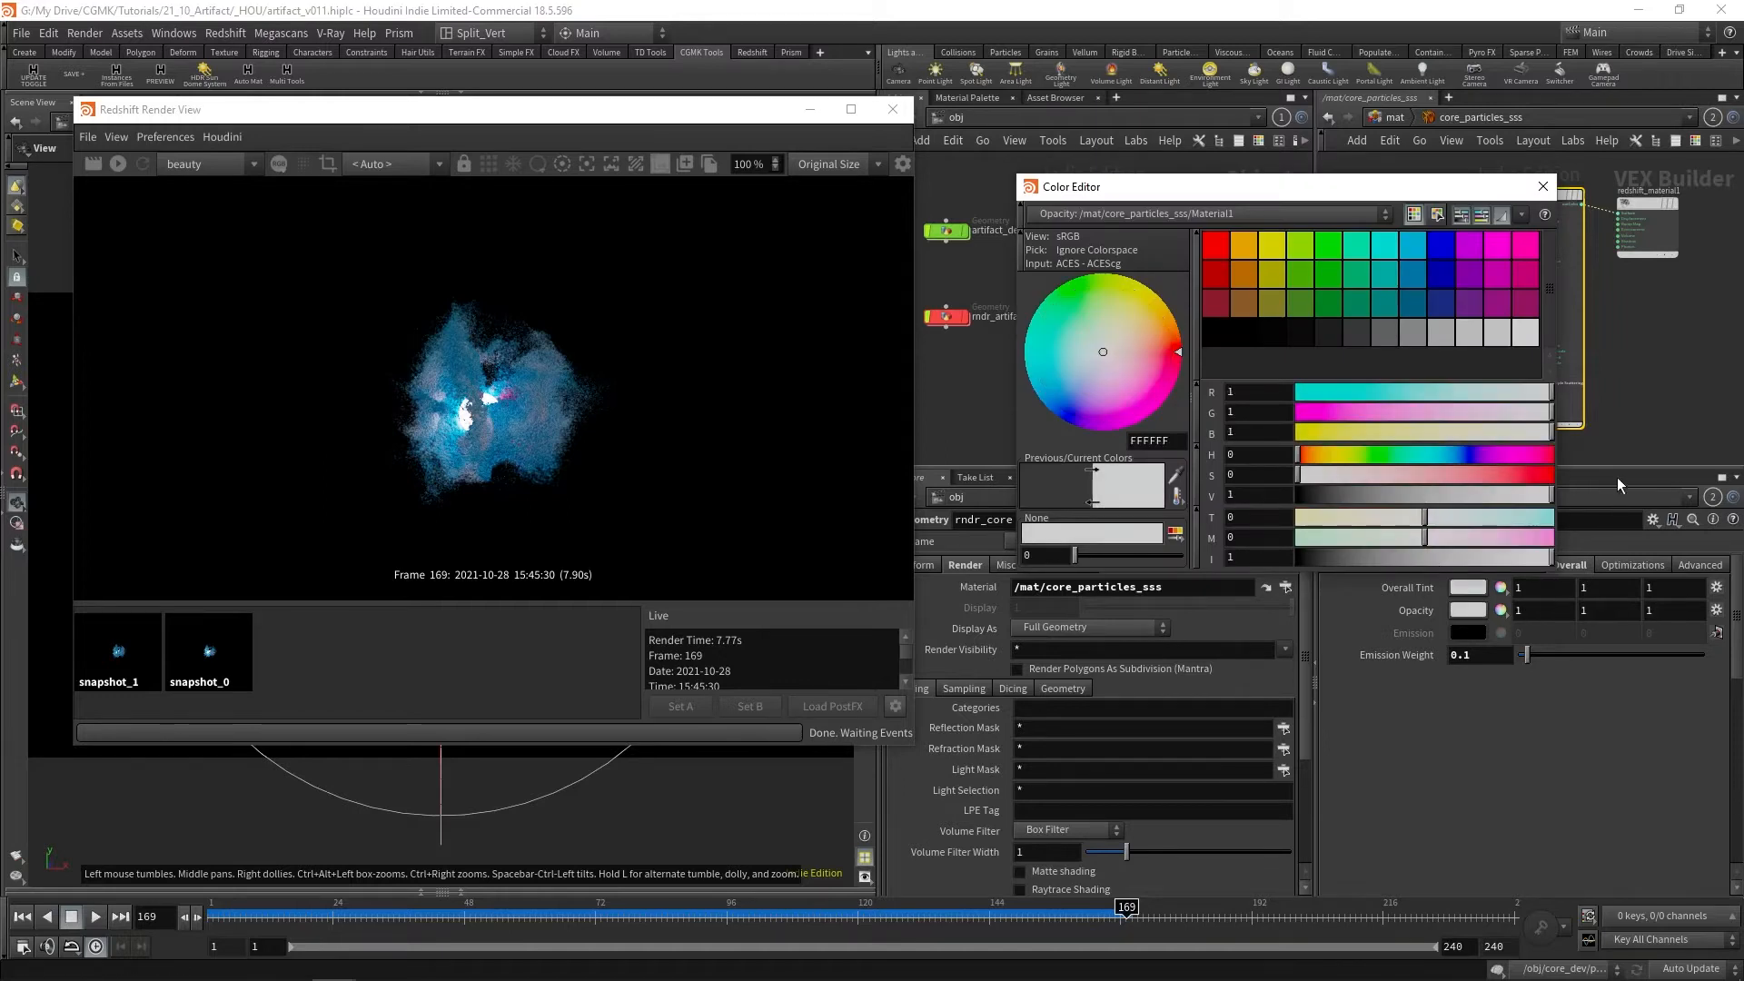
left_click(1542, 186)
Set Material1's refraction/transmission weight to 1 and its refraction roughness to 0.2.
left_click(1367, 565)
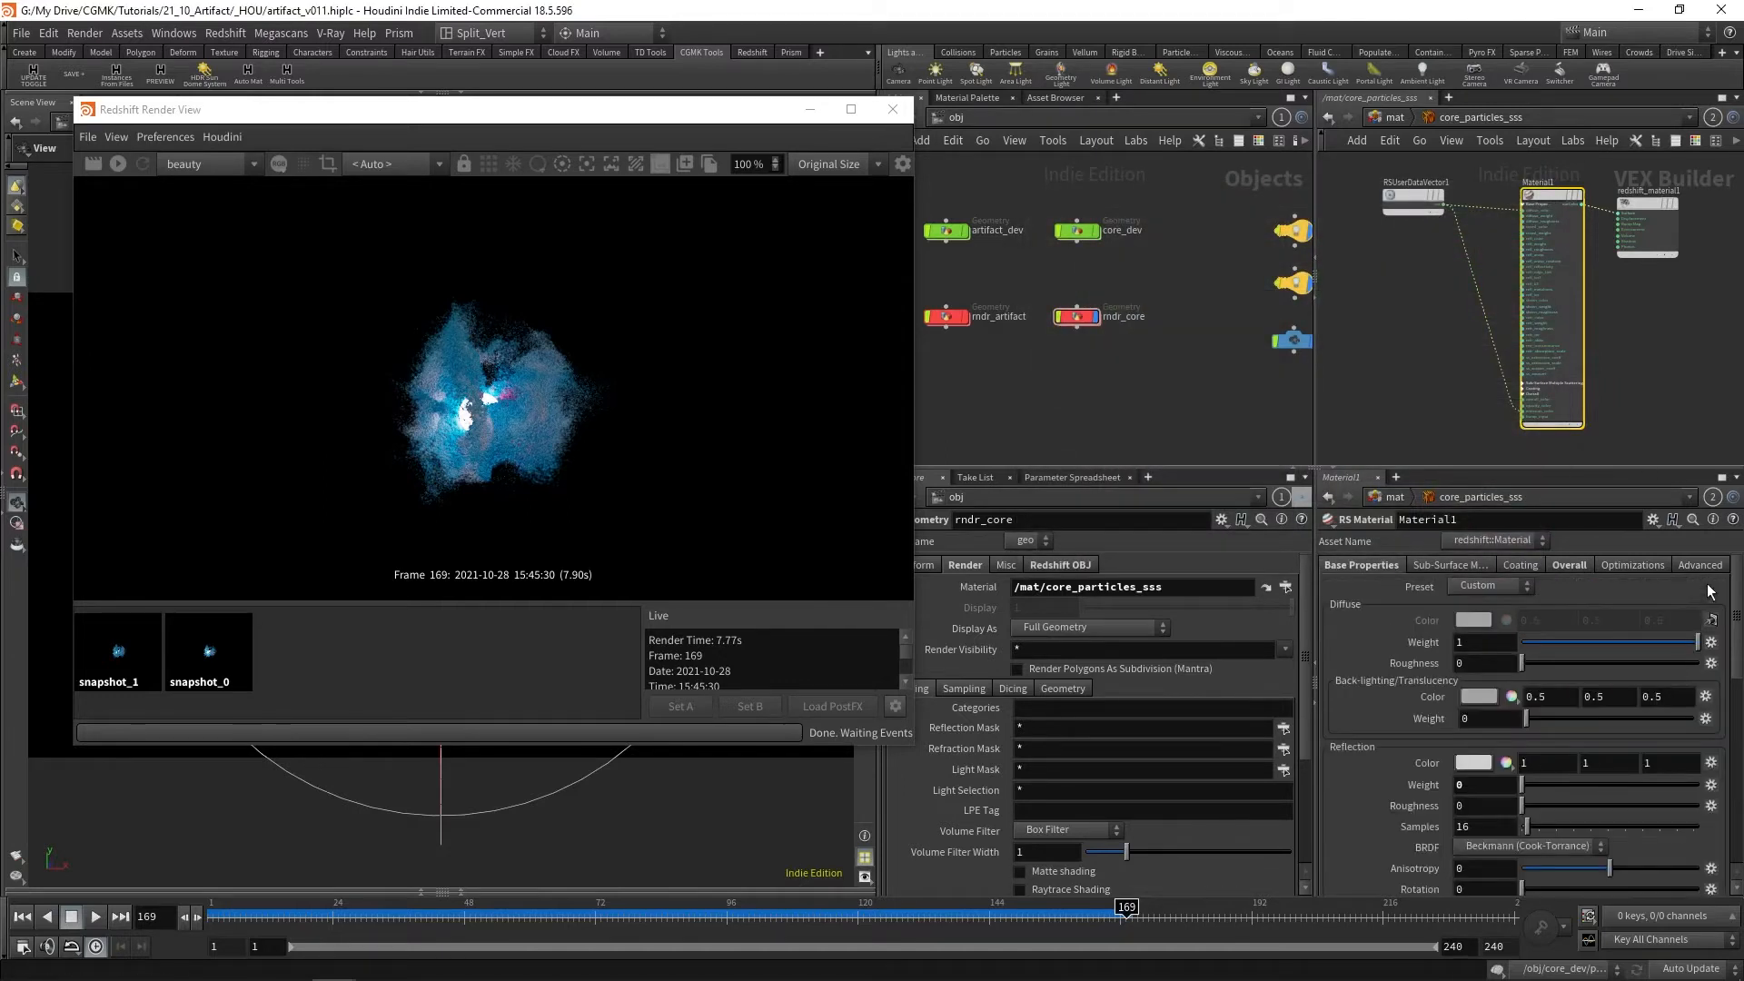
scroll(1730, 595, "down", 5)
scroll(1734, 672, "down", 5)
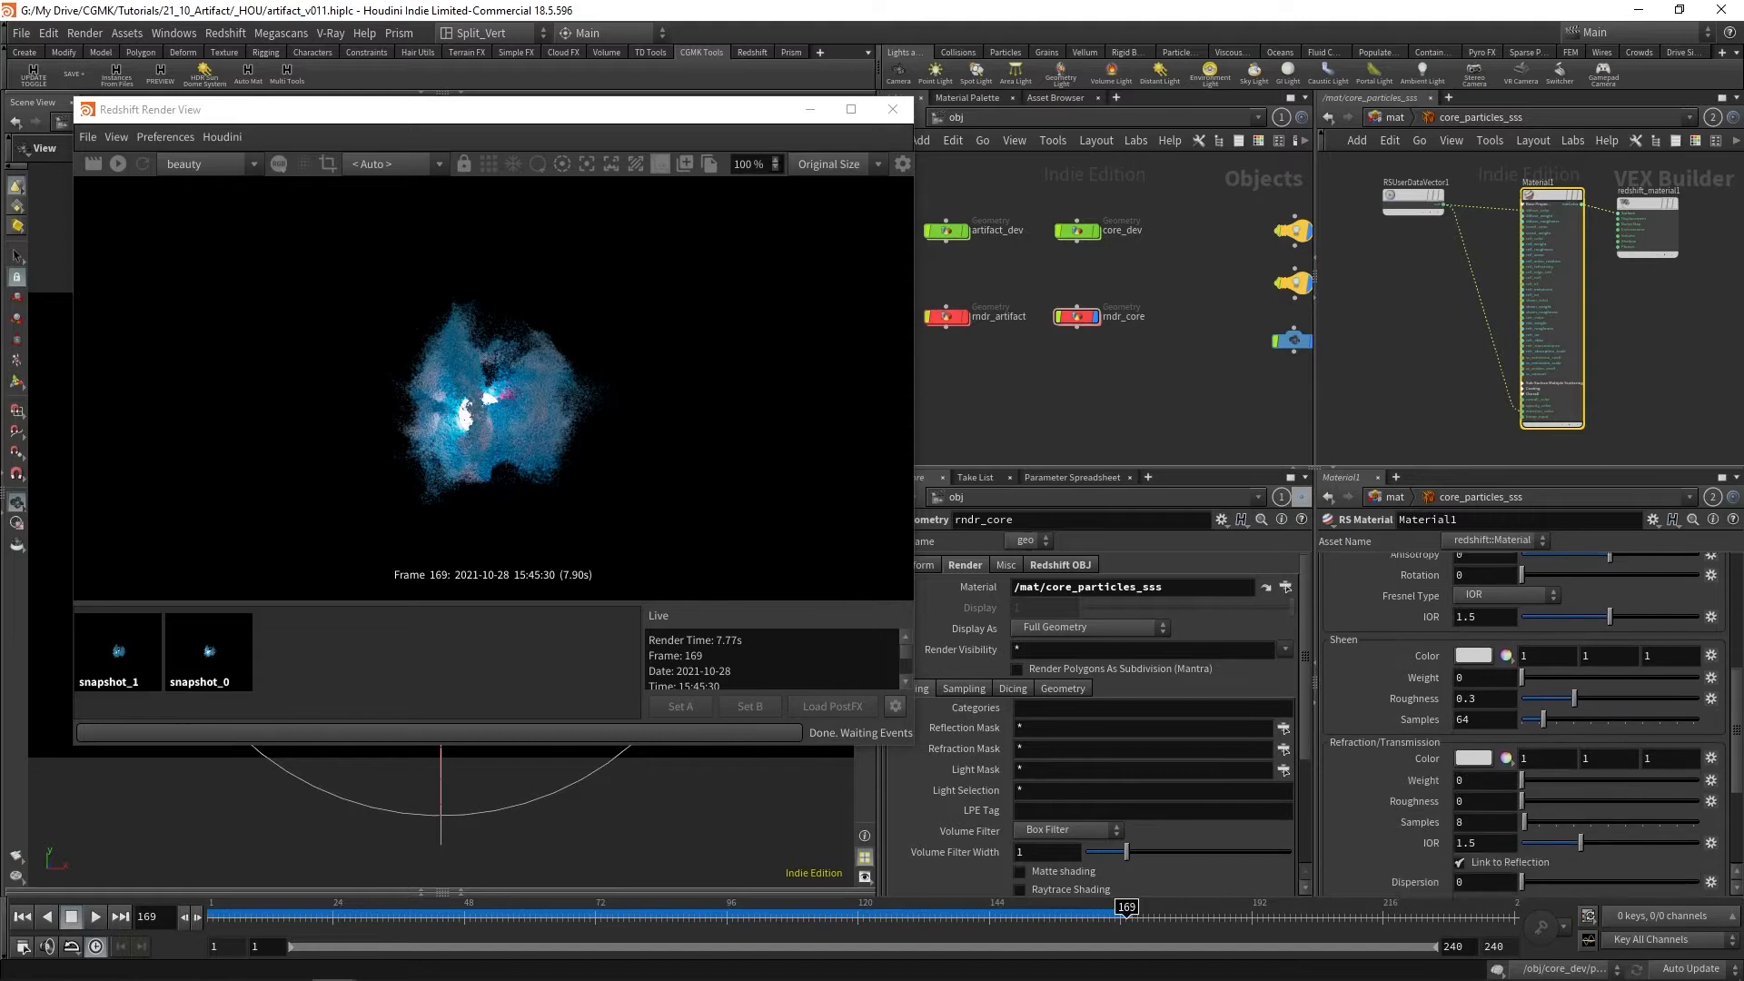
left_click(1485, 687)
type("0.2")
key("Return")
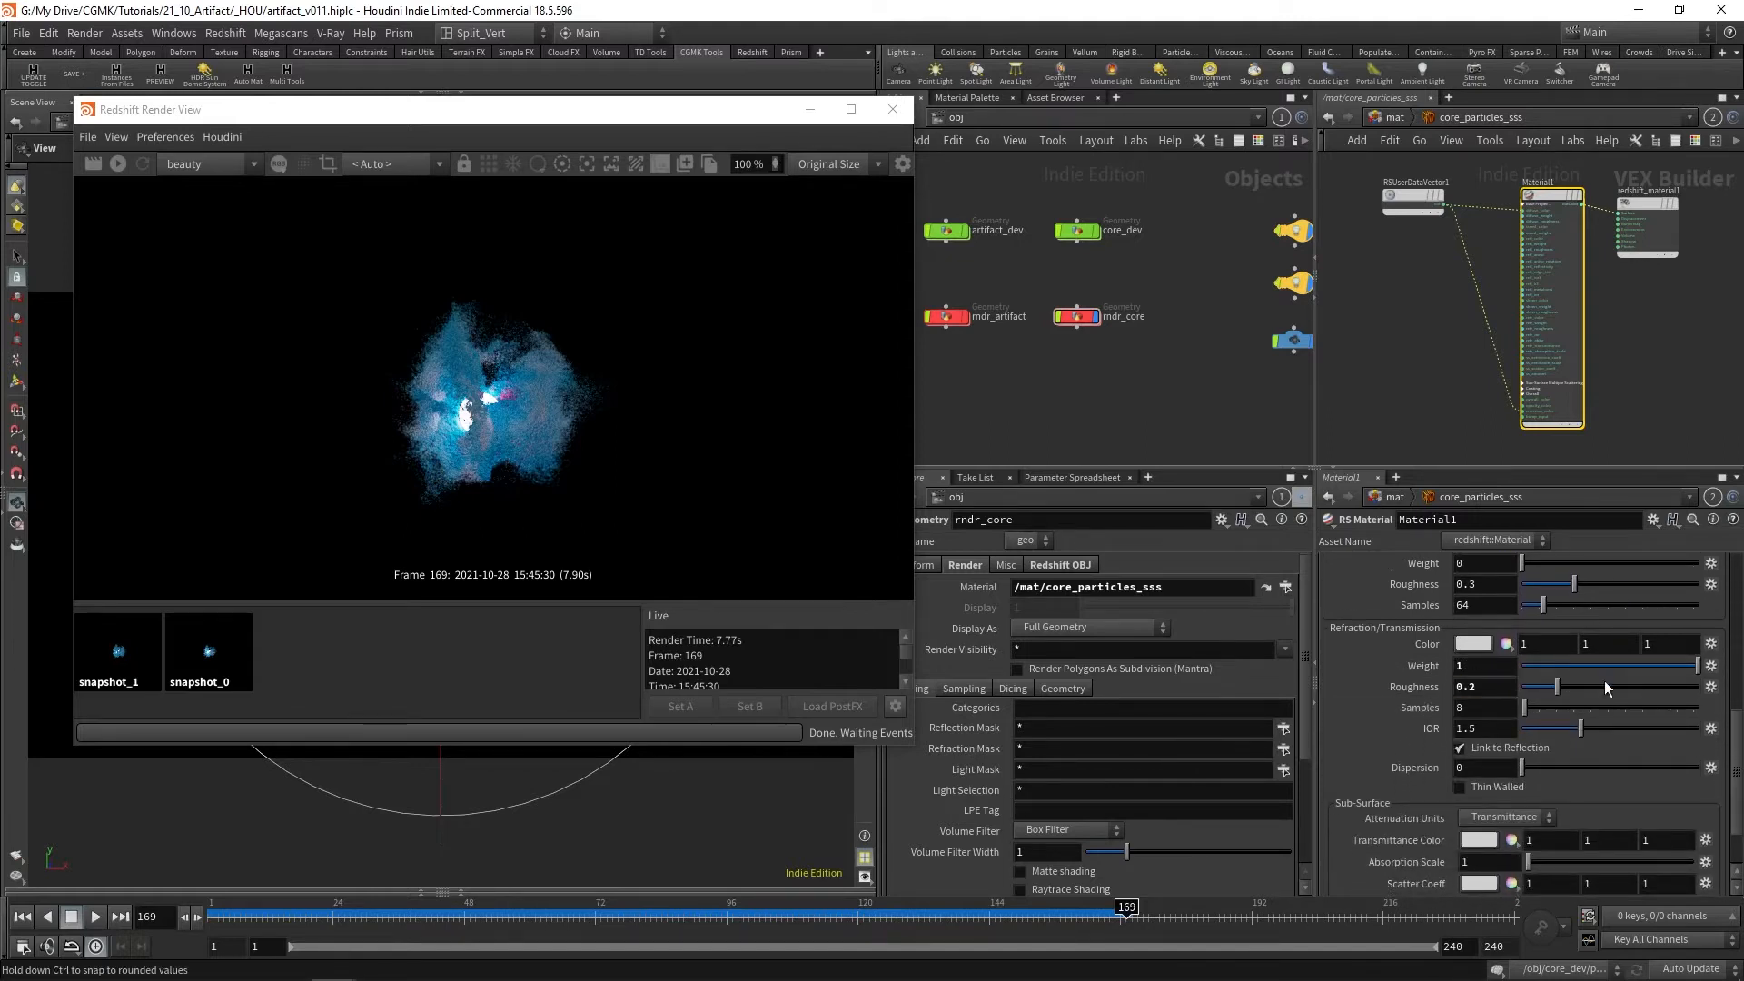
Set Material1's sub-surface multiple scattering amount to 1 and the Layer 1 color to light blue (0.579, 0.76845, 1).
left_click_drag(1737, 761, 1718, 574)
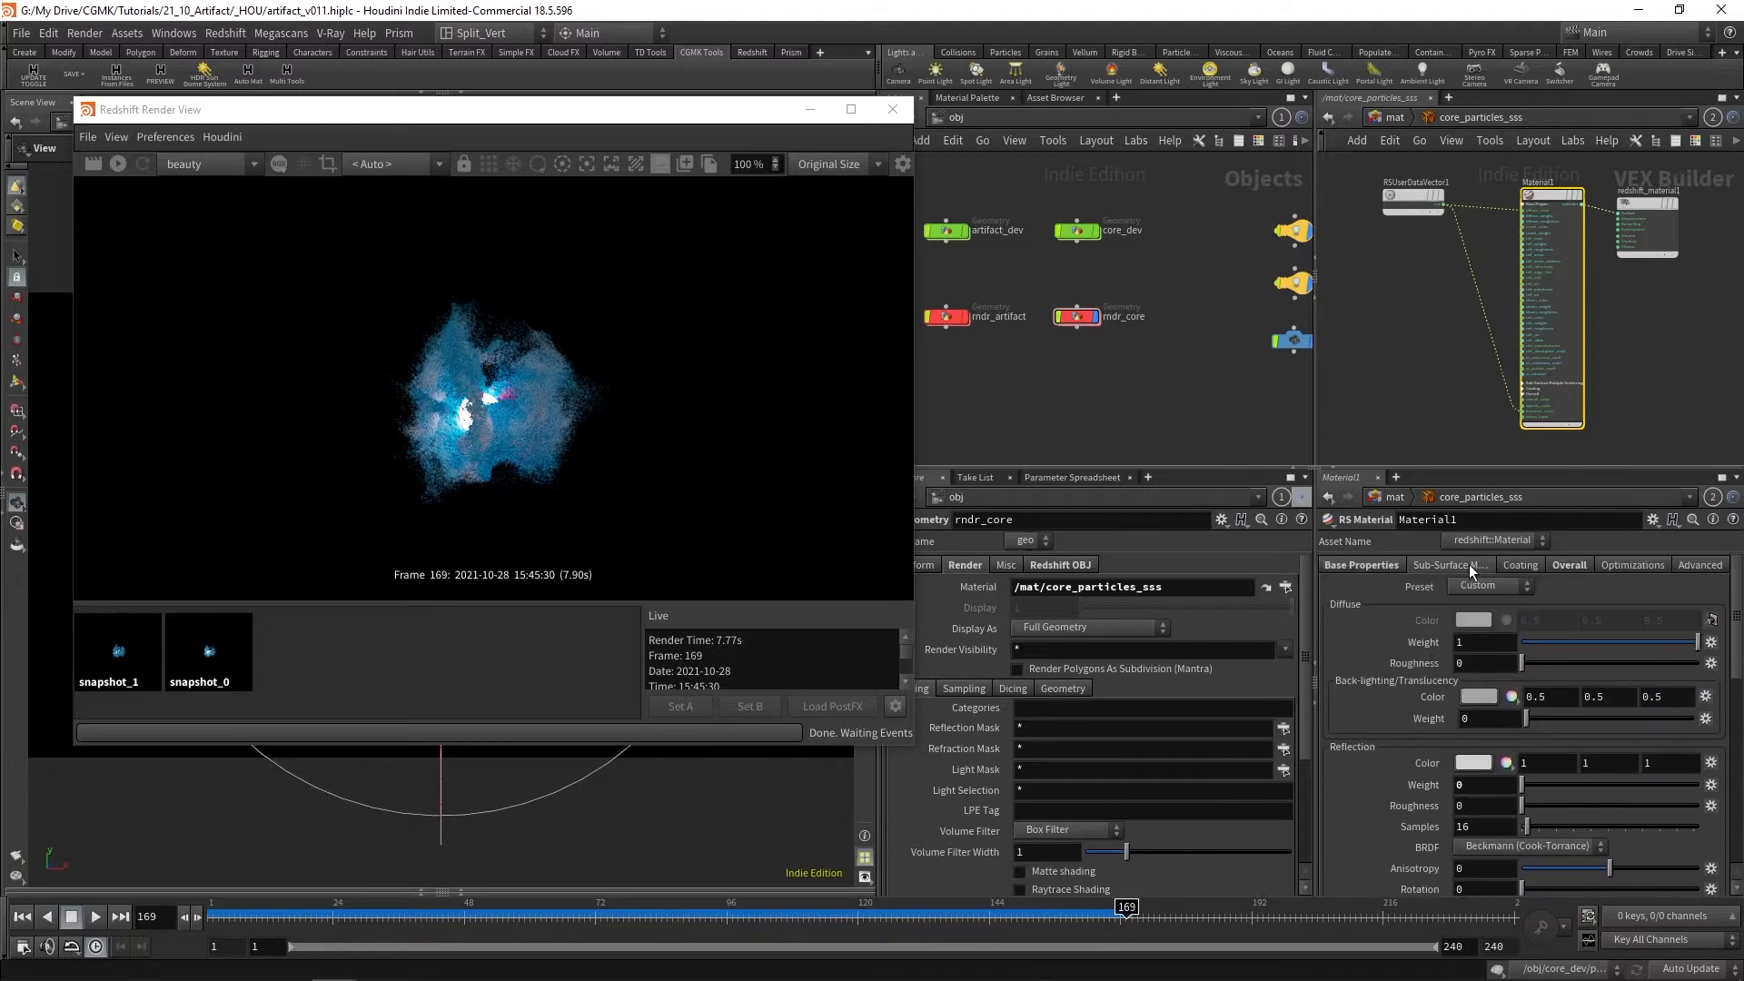
left_click(1451, 565)
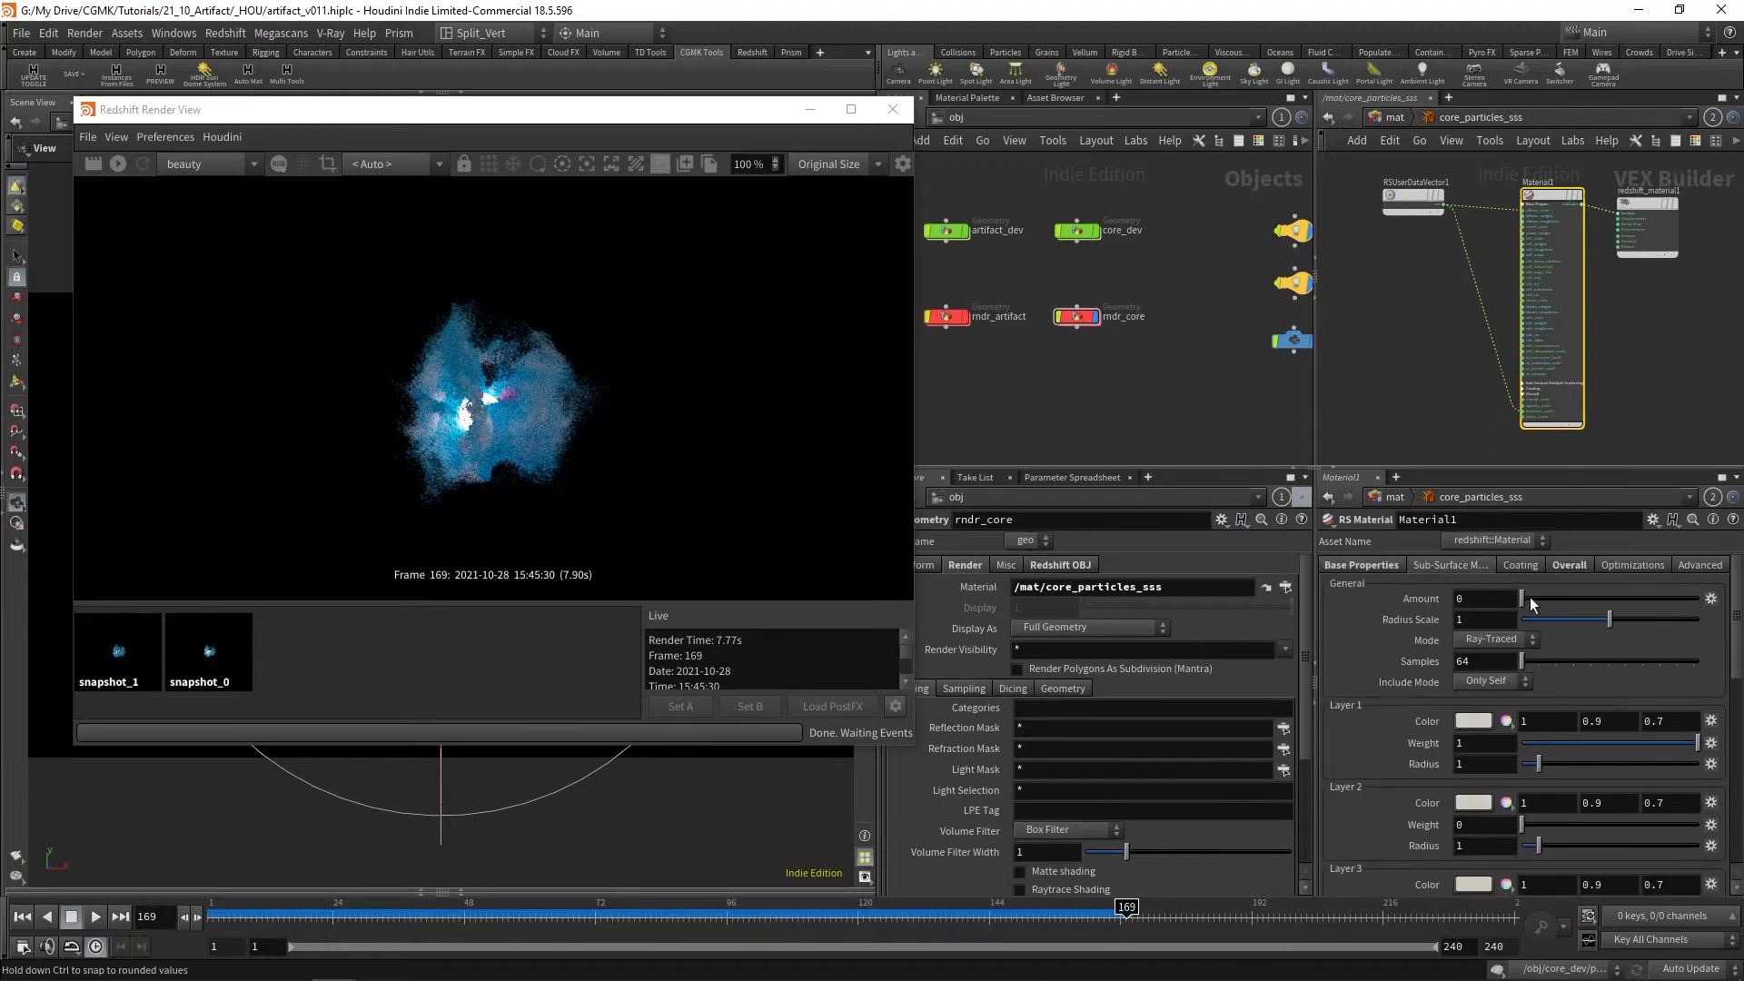
scroll(1736, 647, "down", 2)
left_click(1480, 637)
left_click_drag(1468, 458, 1404, 472)
left_click_drag(1549, 499, 1571, 501)
left_click_drag(1473, 455, 1447, 454)
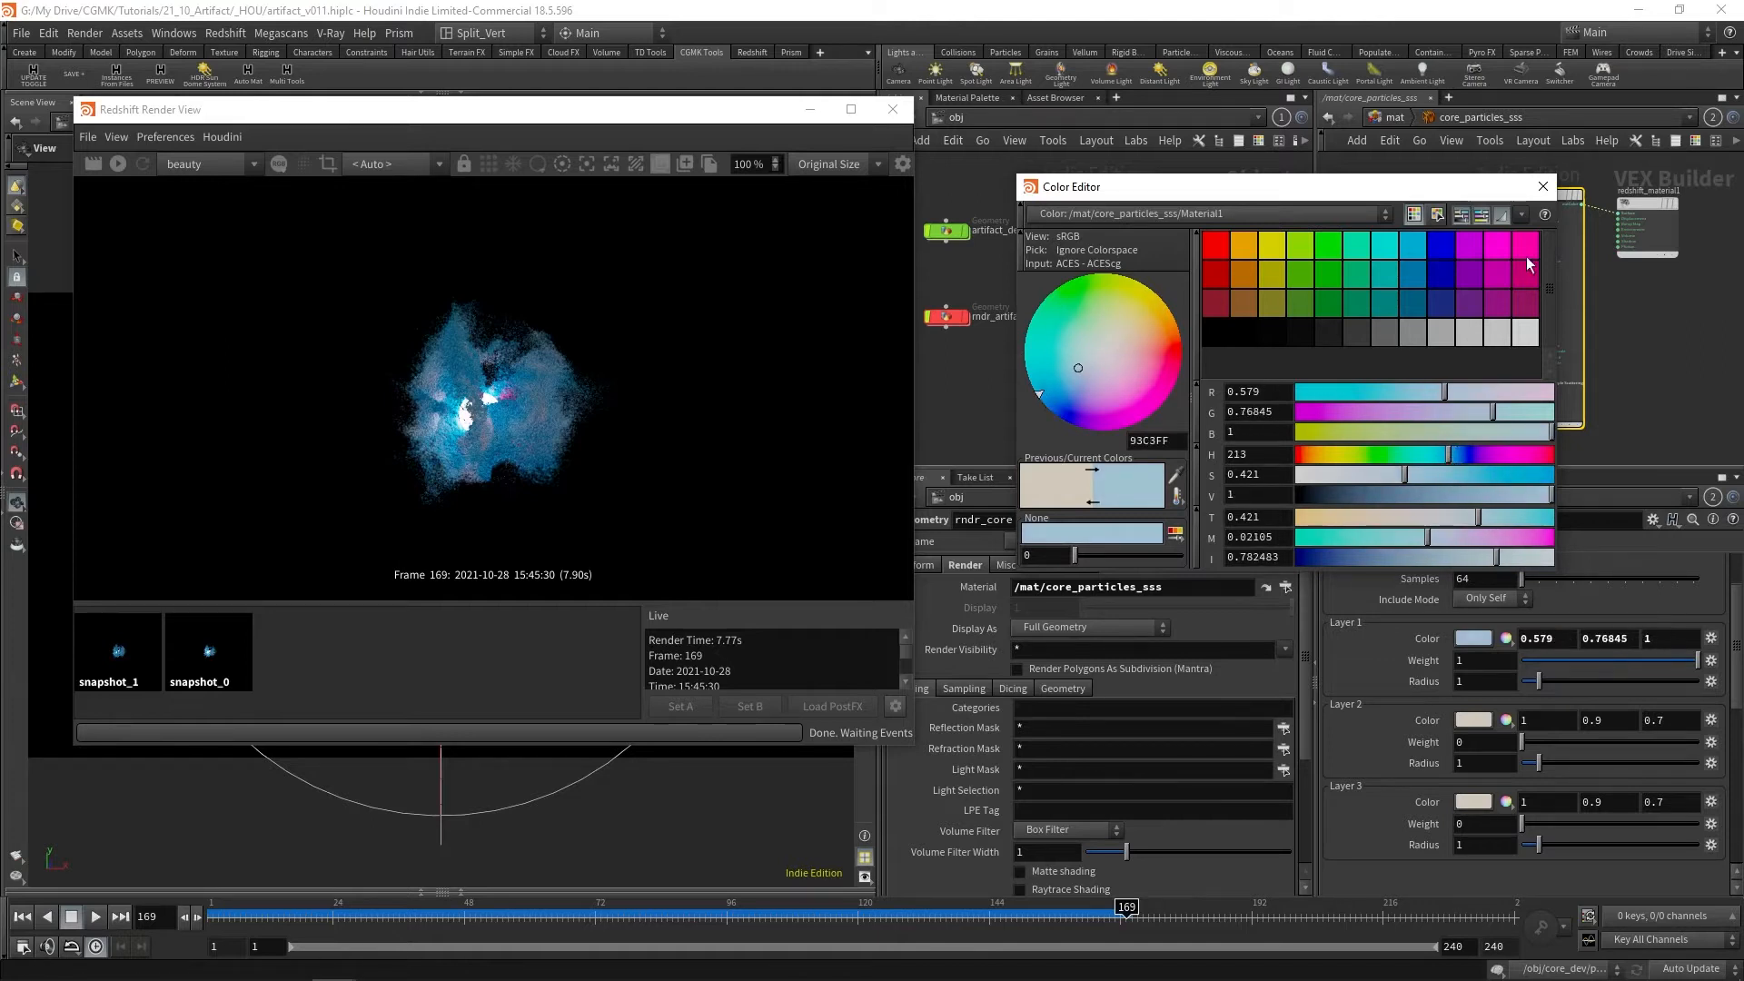
left_click(1543, 186)
Set the Layer 1 sub-surface radius to 0.1 and start the live Redshift render.
left_click(1474, 680)
type("0.1")
key("Return")
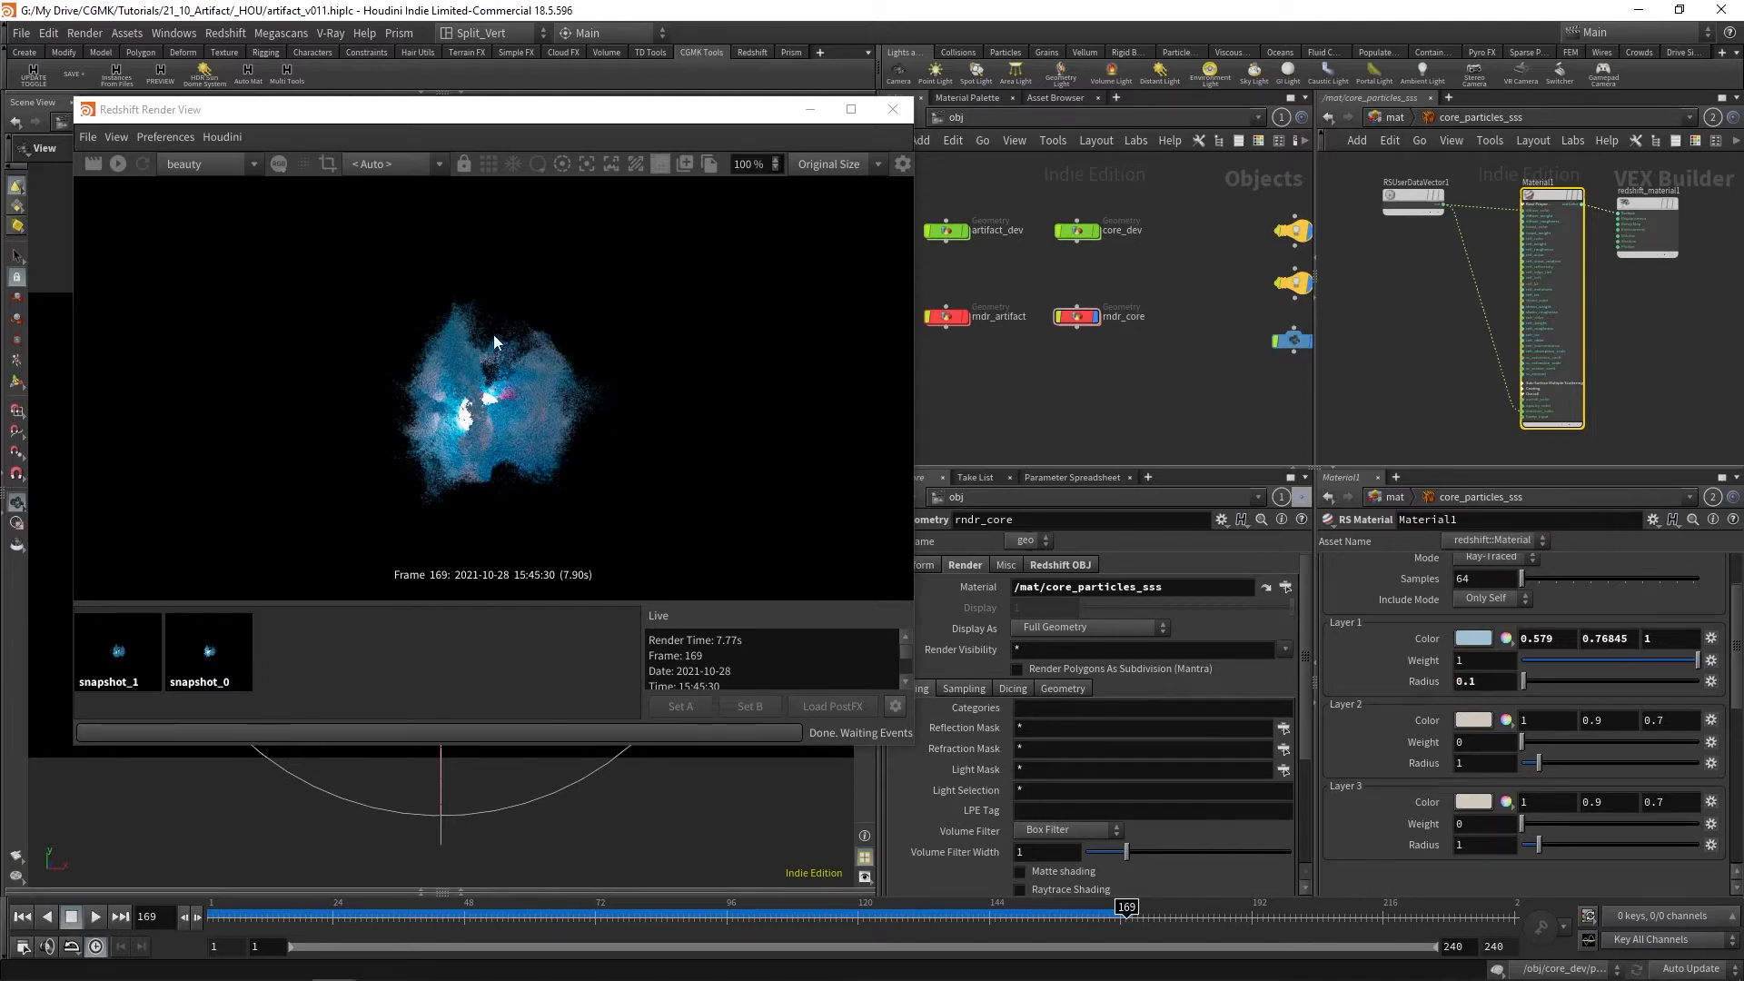
left_click(123, 162)
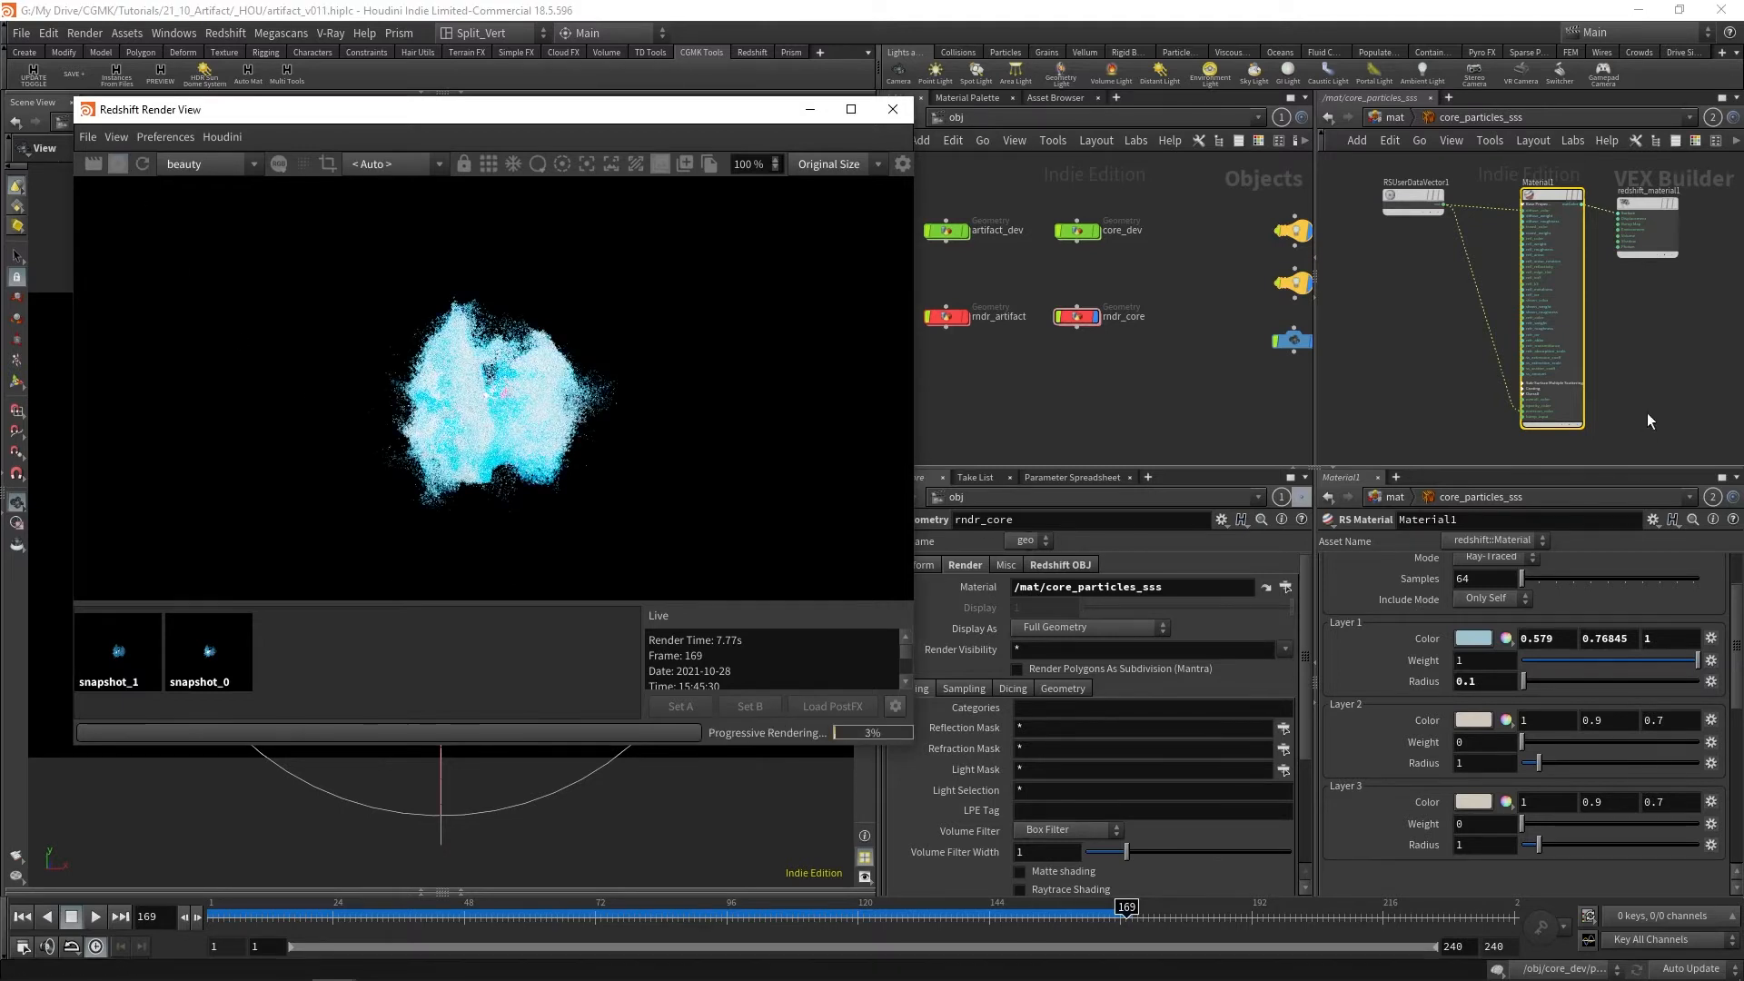
Set Material1's overall emission weight to 0.1.
left_click_drag(1730, 695, 1739, 614)
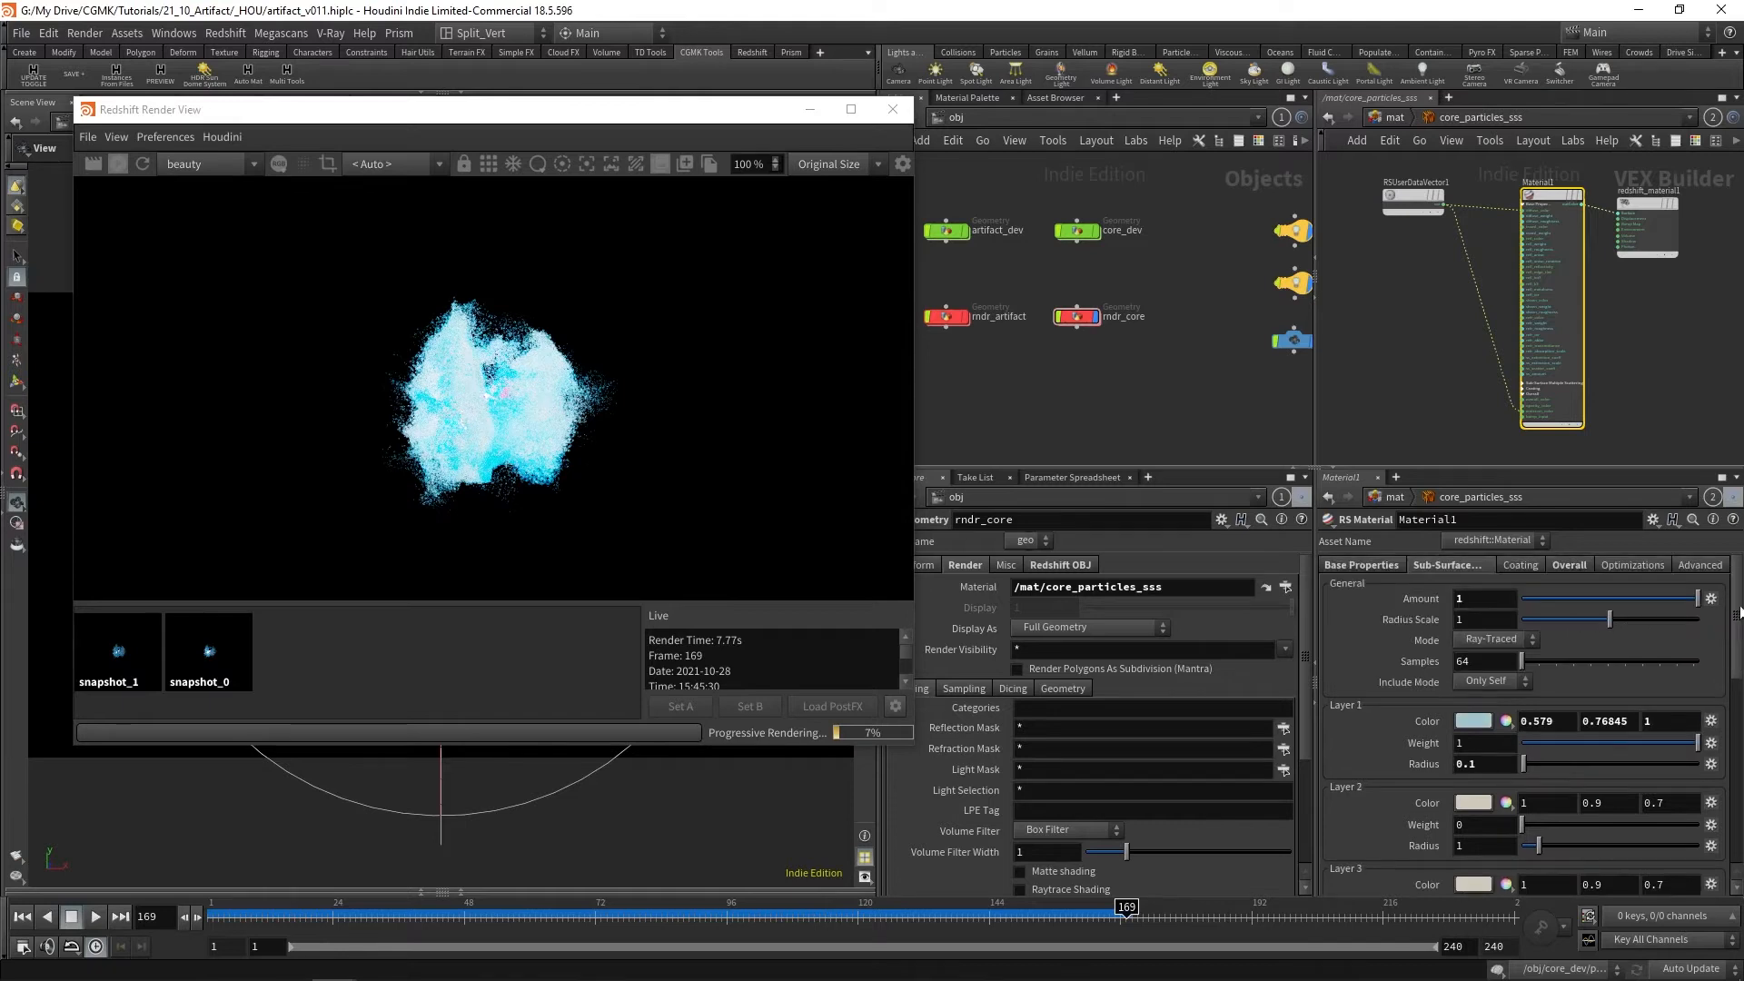
left_click(1570, 566)
left_click_drag(1475, 656, 1445, 657)
type("0.1")
key("Return")
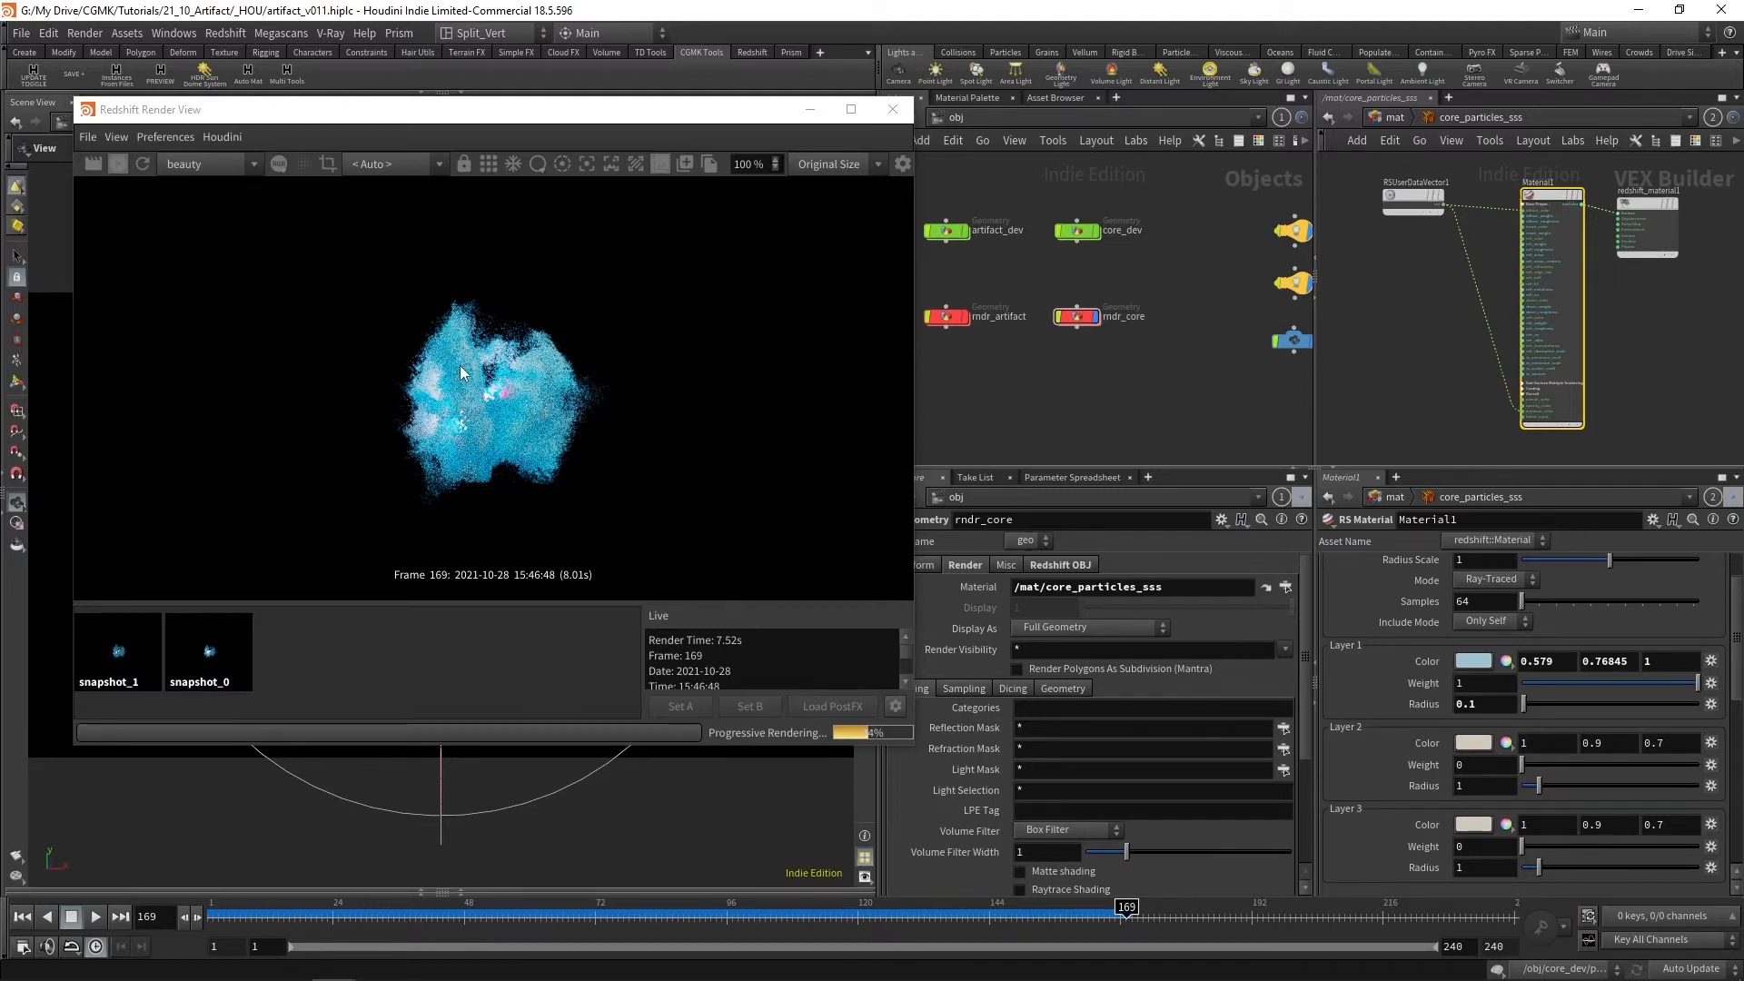
Try hot pink (1, 0, 0.5) as the Layer 1 sub-surface color and restore the previous color.
left_click(1480, 662)
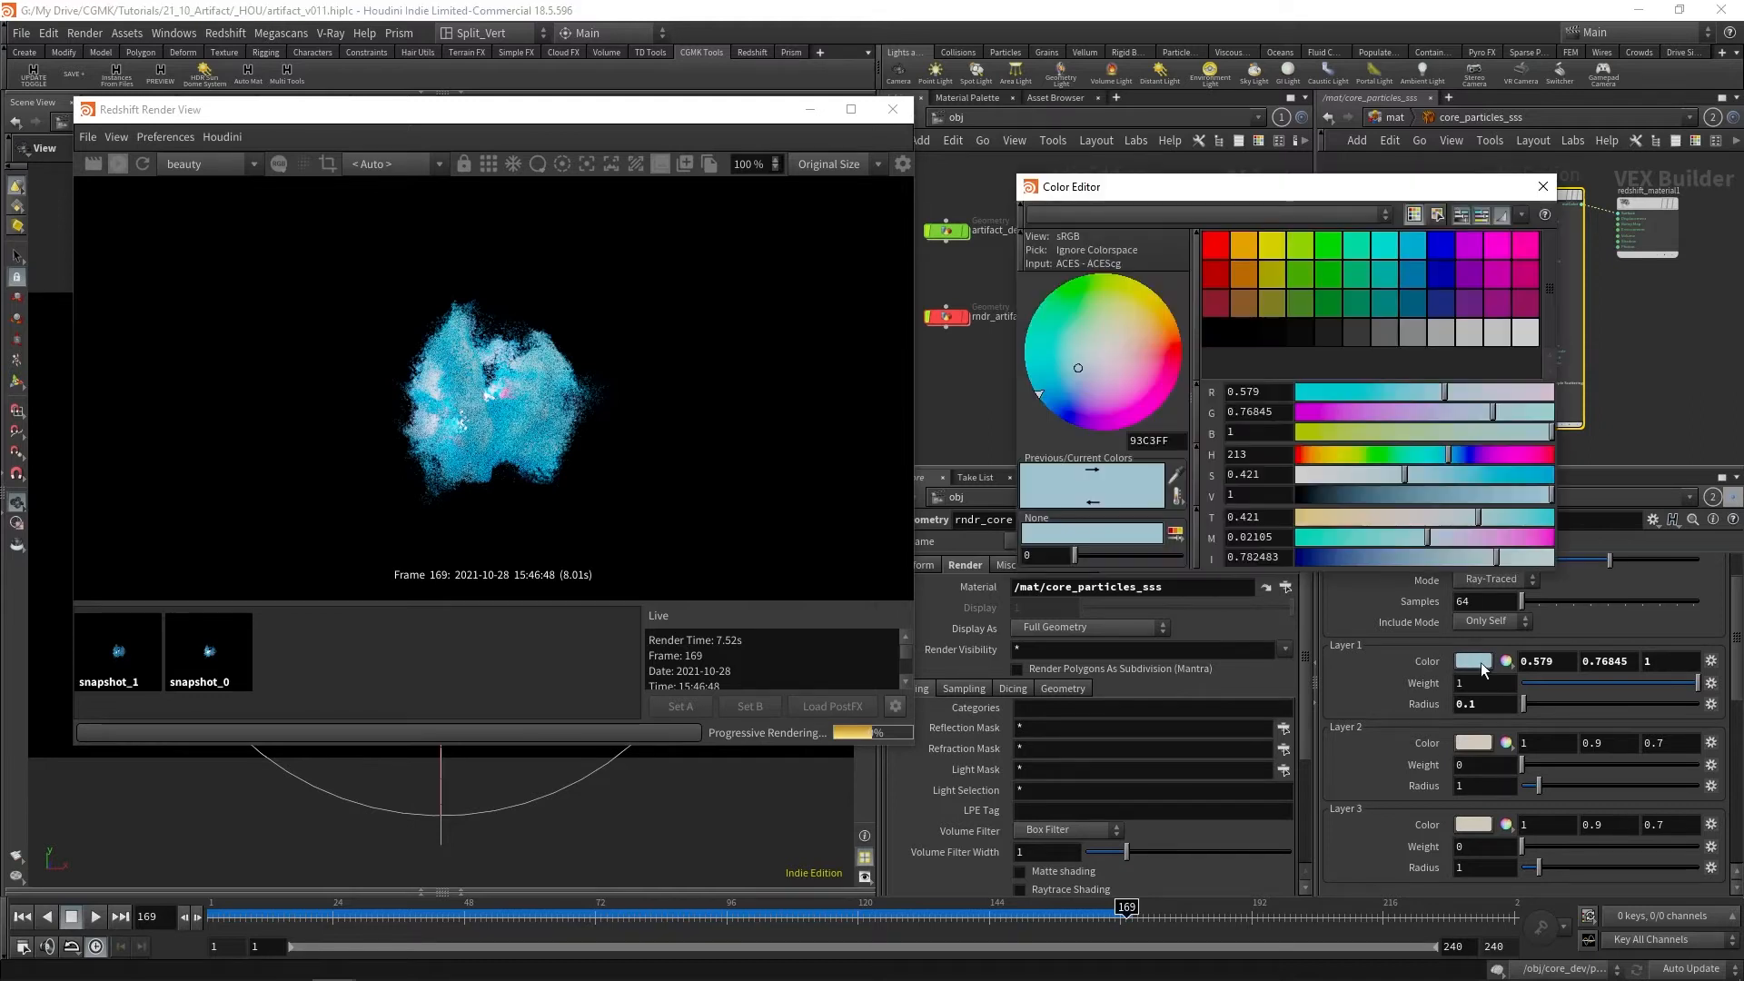
left_click(1528, 244)
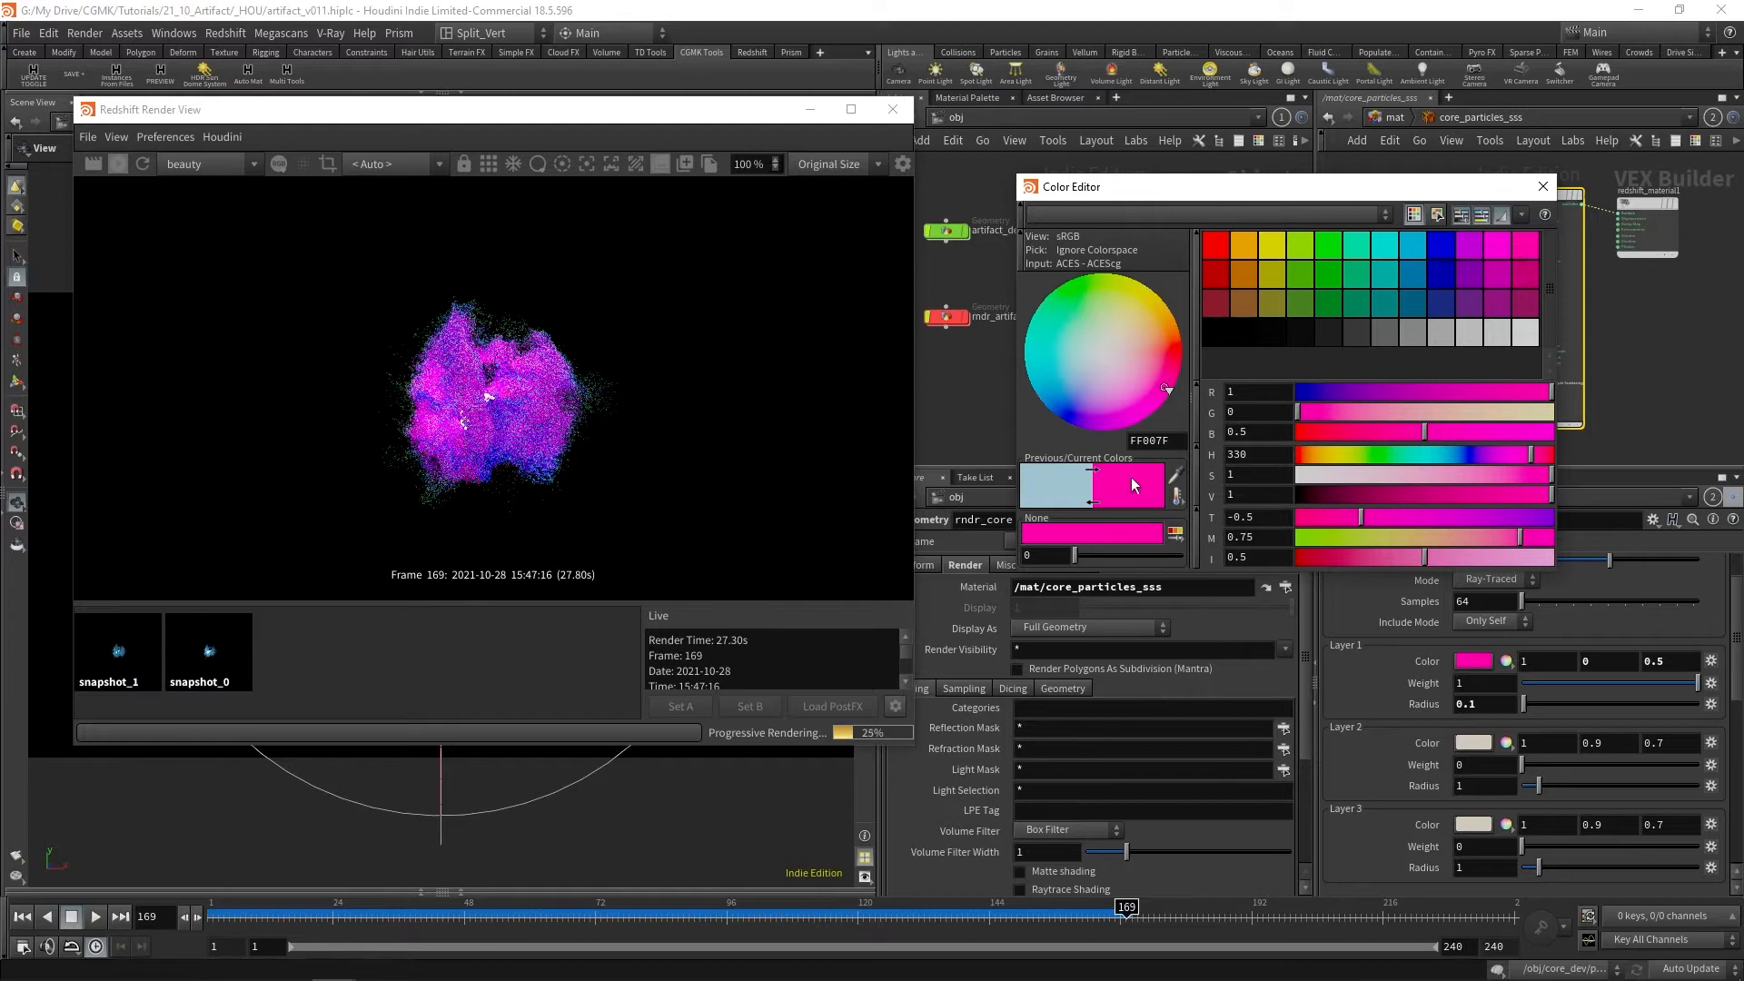
left_click(1094, 474)
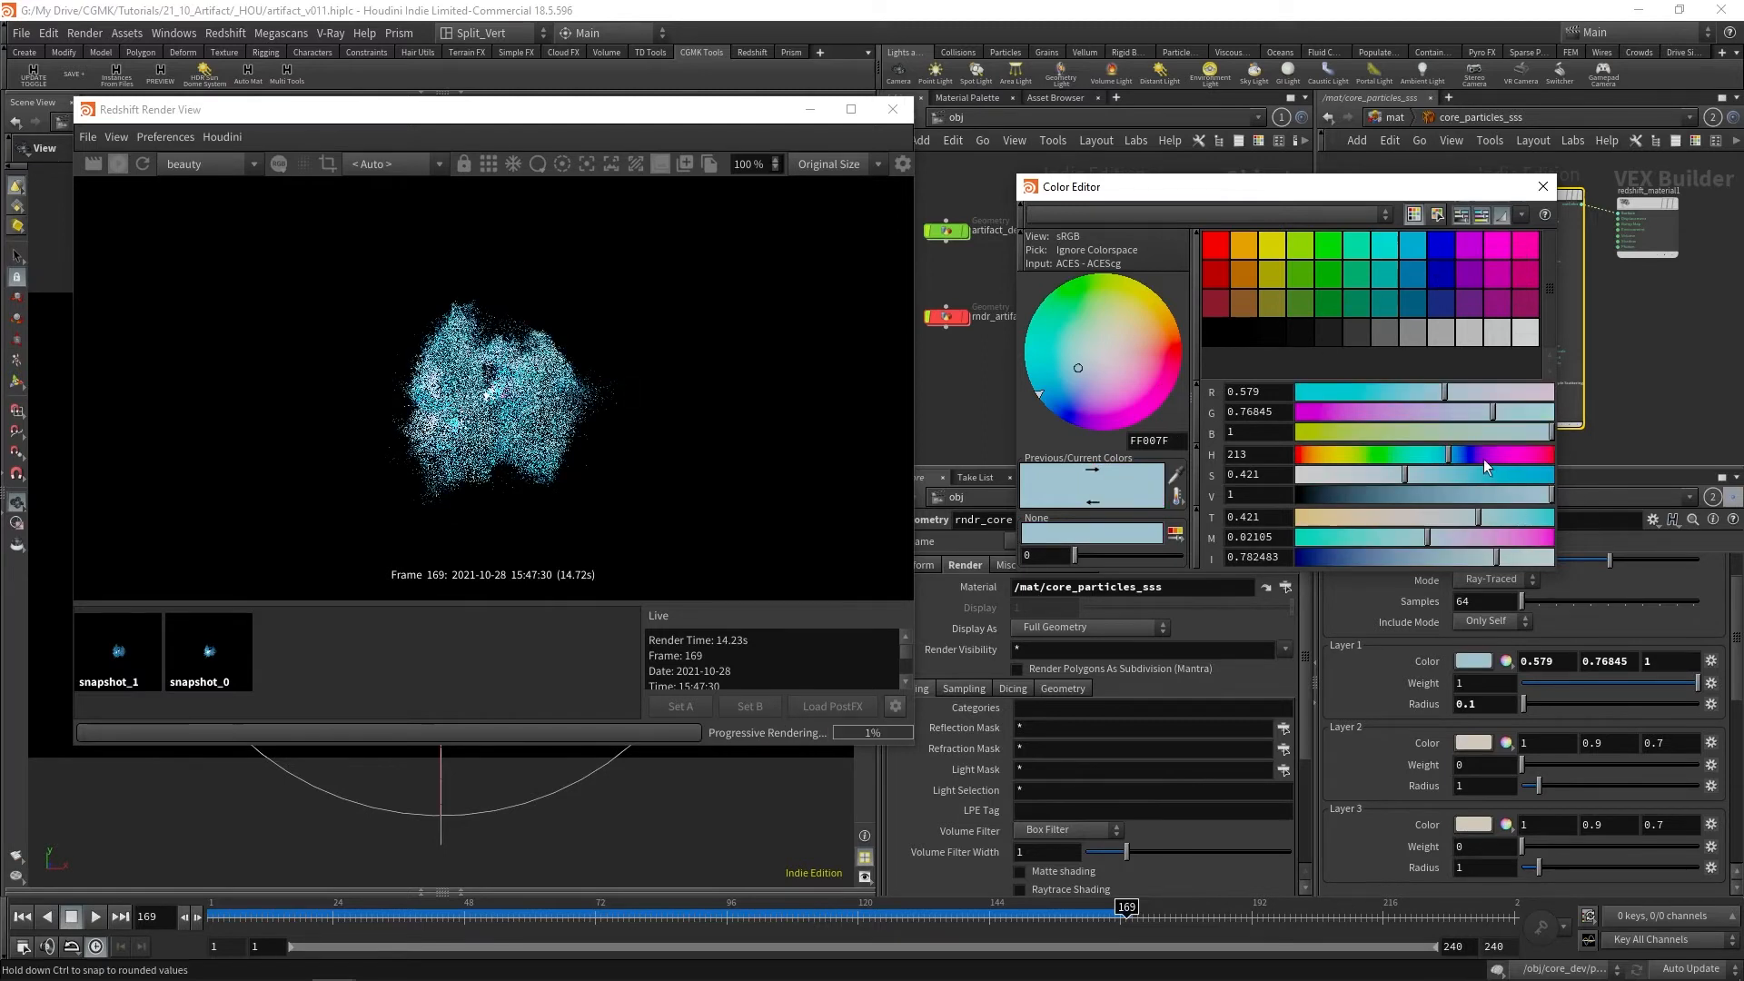
Increase the saturation of the Layer 1 sub-surface color to a stronger blue (0.389, 0.66395, 1).
left_click(1437, 472)
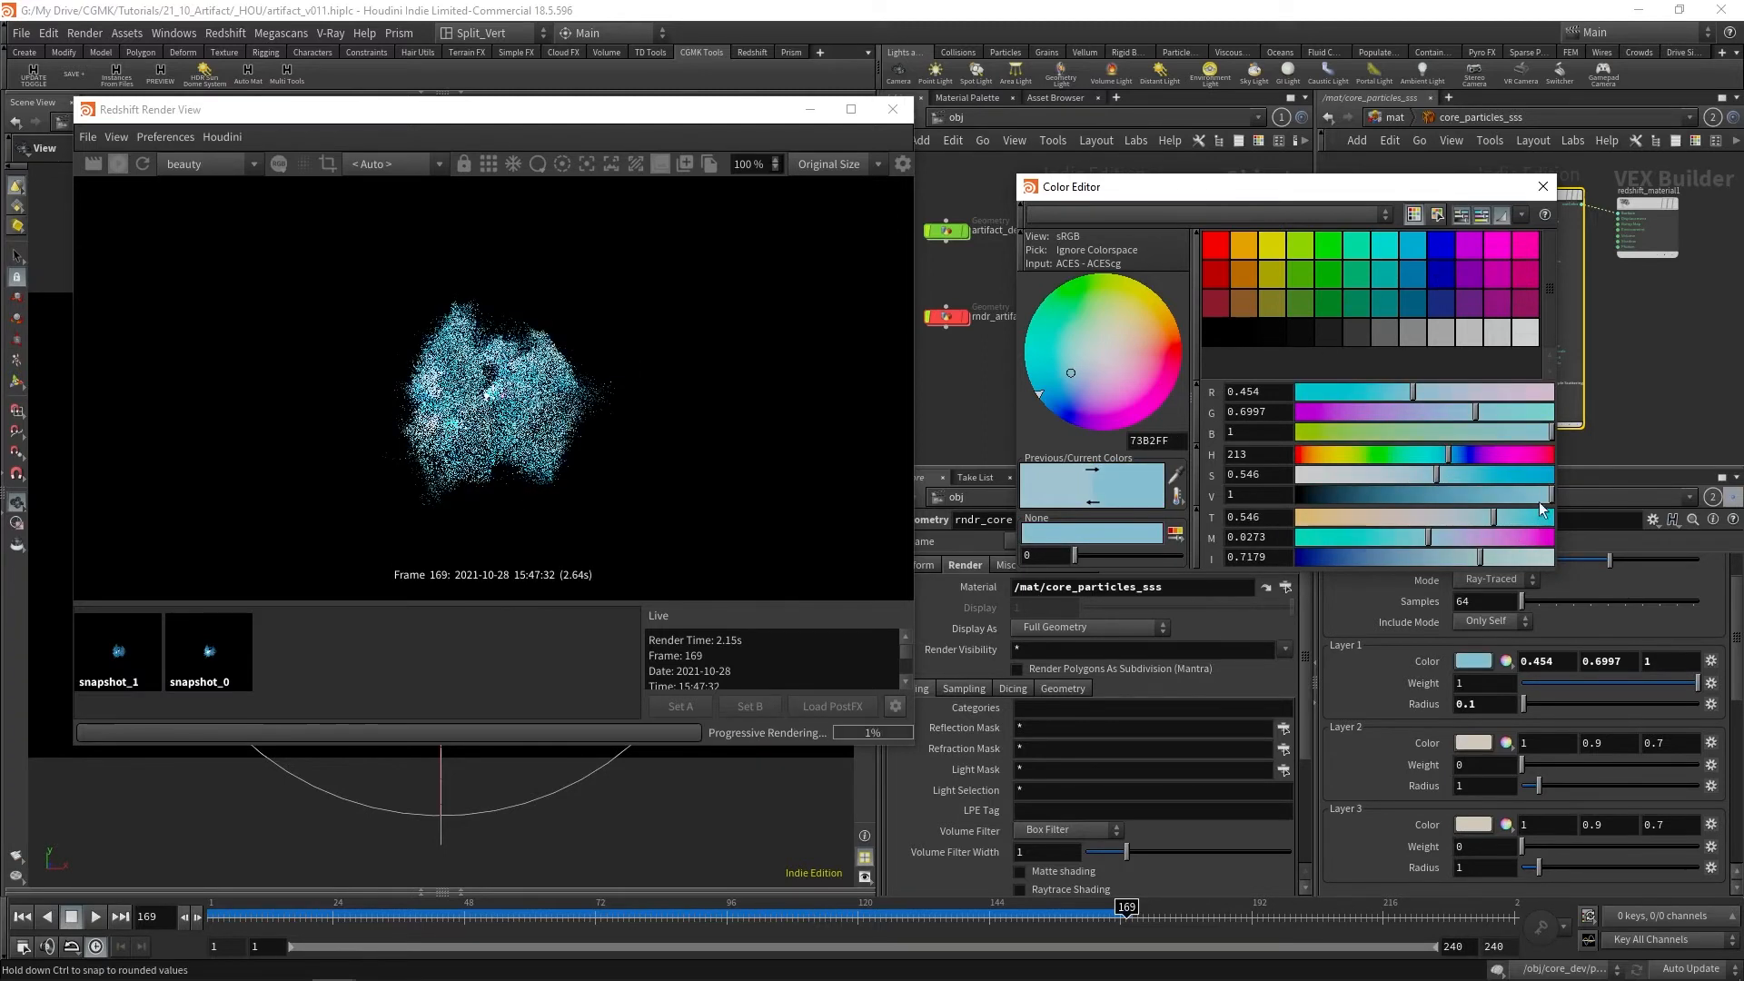
left_click(1452, 474)
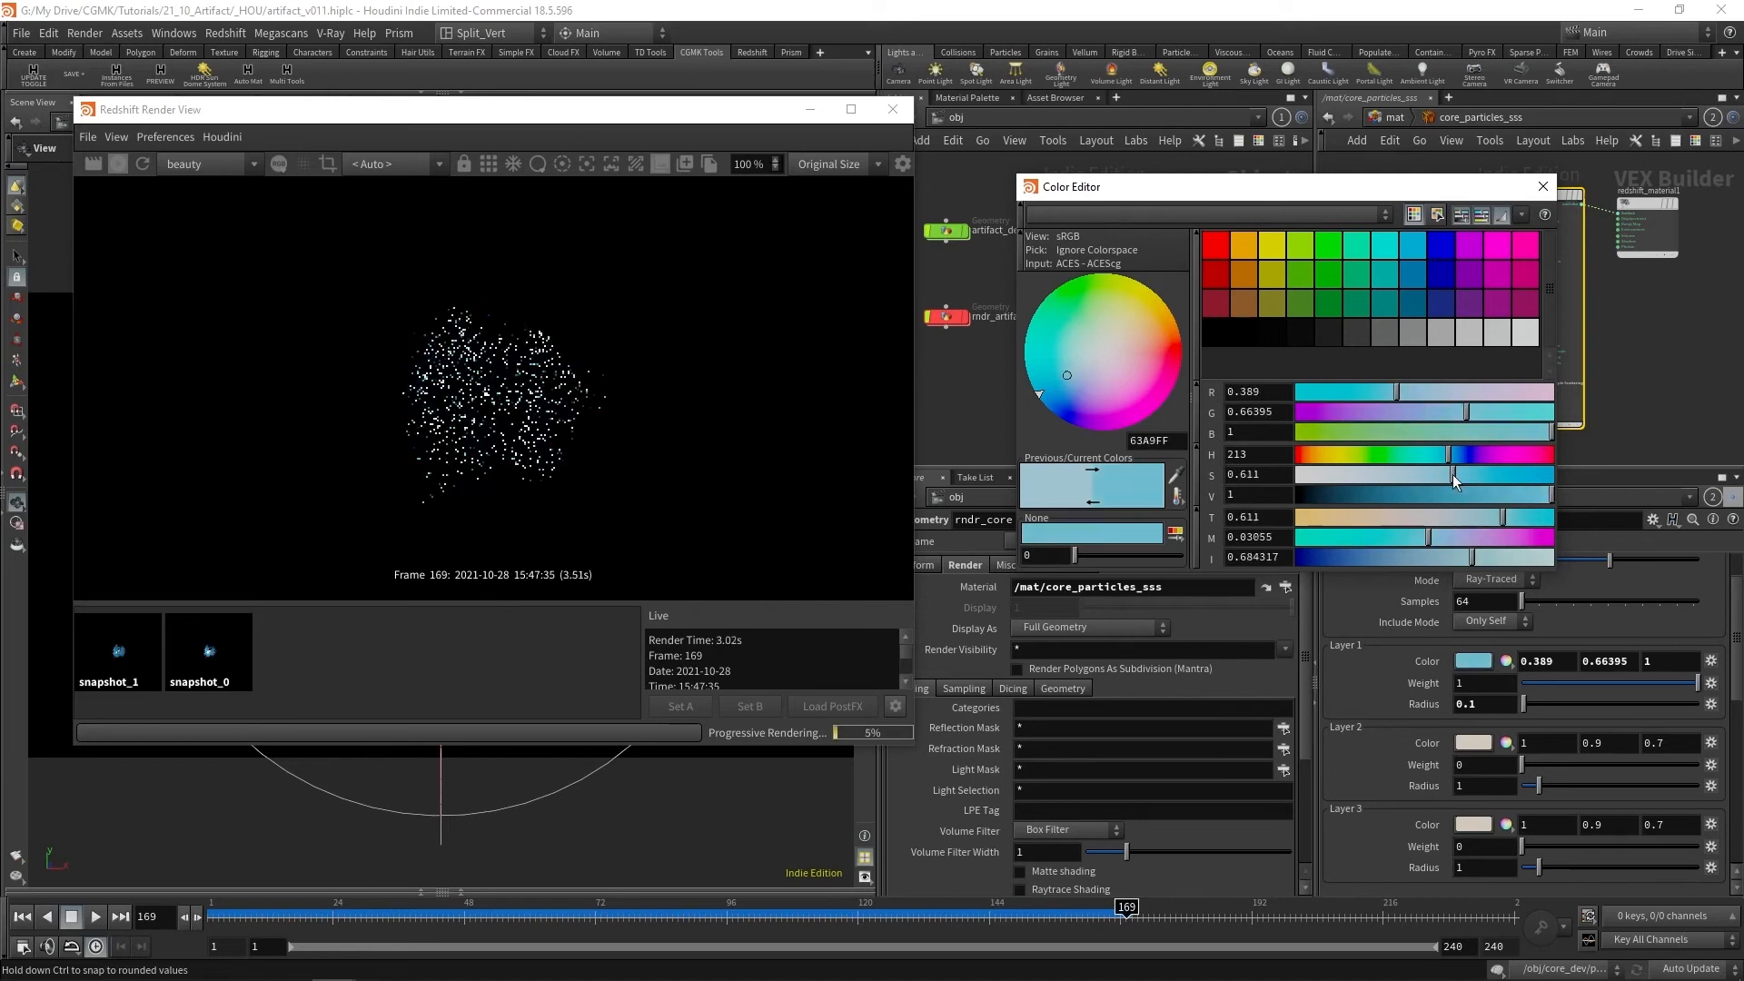
left_click(1542, 187)
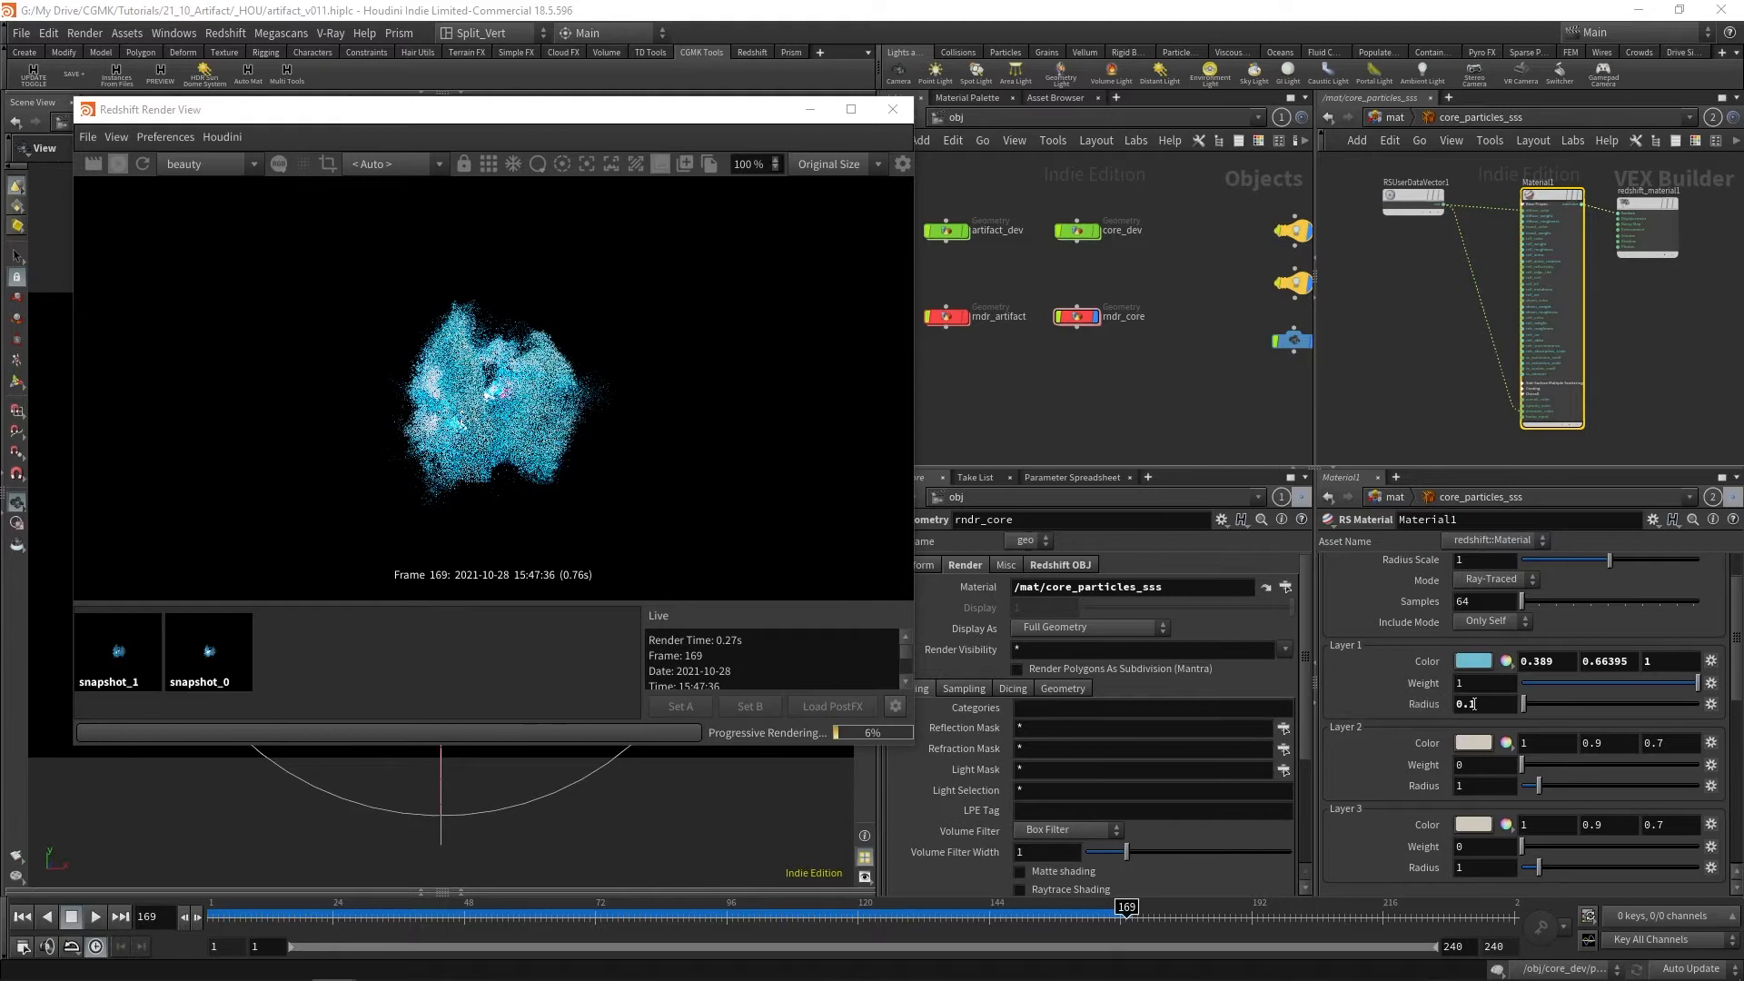
Set the Layer 1 sub-surface radius to 0.02 and stop the live render.
left_click_drag(1472, 704, 1371, 708)
type("0.02")
key("Return")
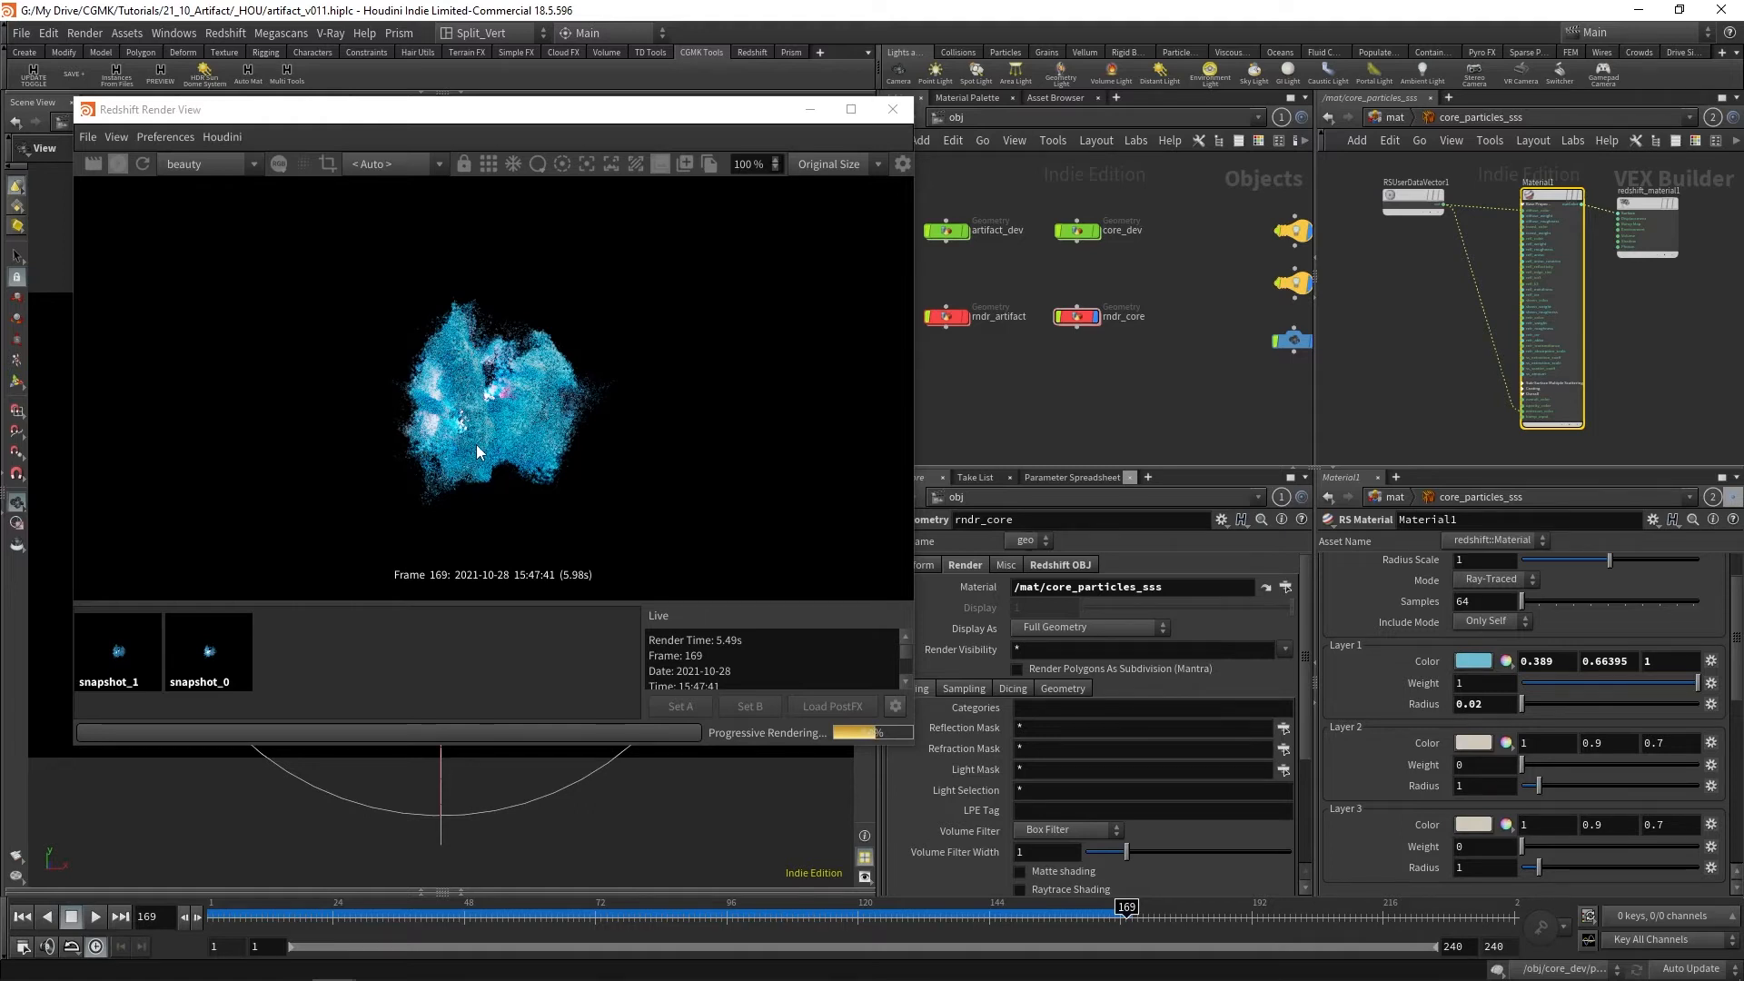
left_click(118, 163)
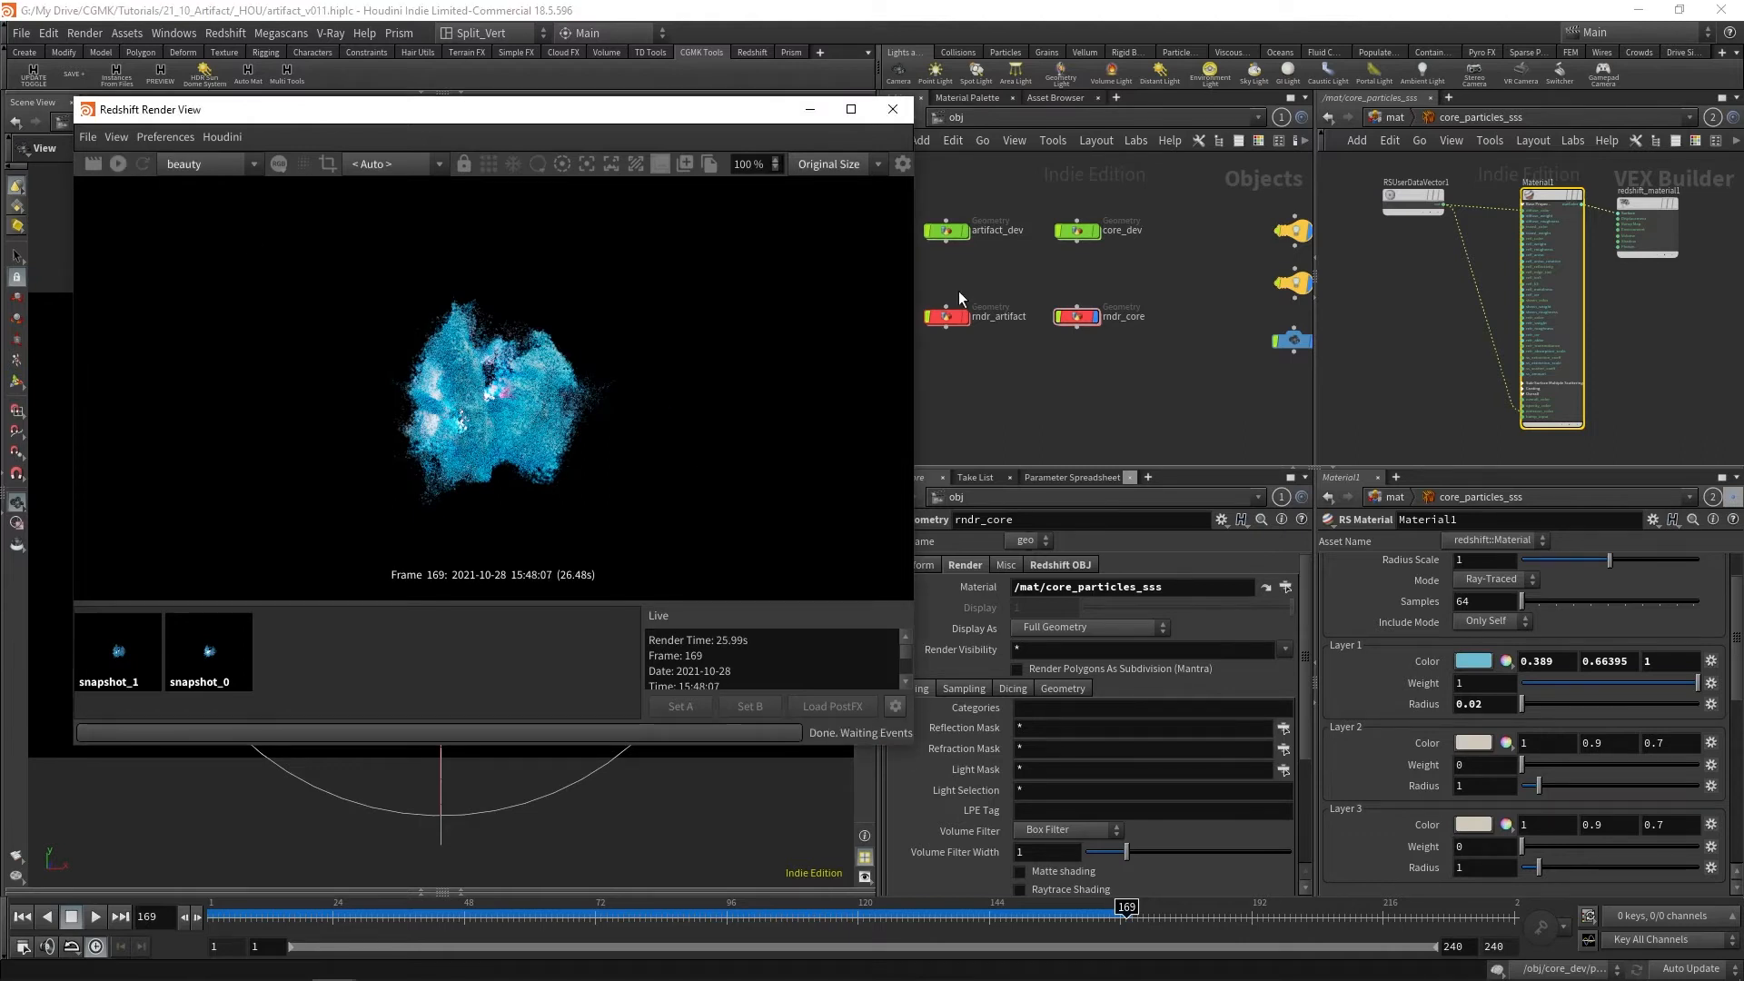
Set cam1's resolution to the HDTV 1080 preset (1920 x 1080) and render the frame again.
left_click(1206, 237)
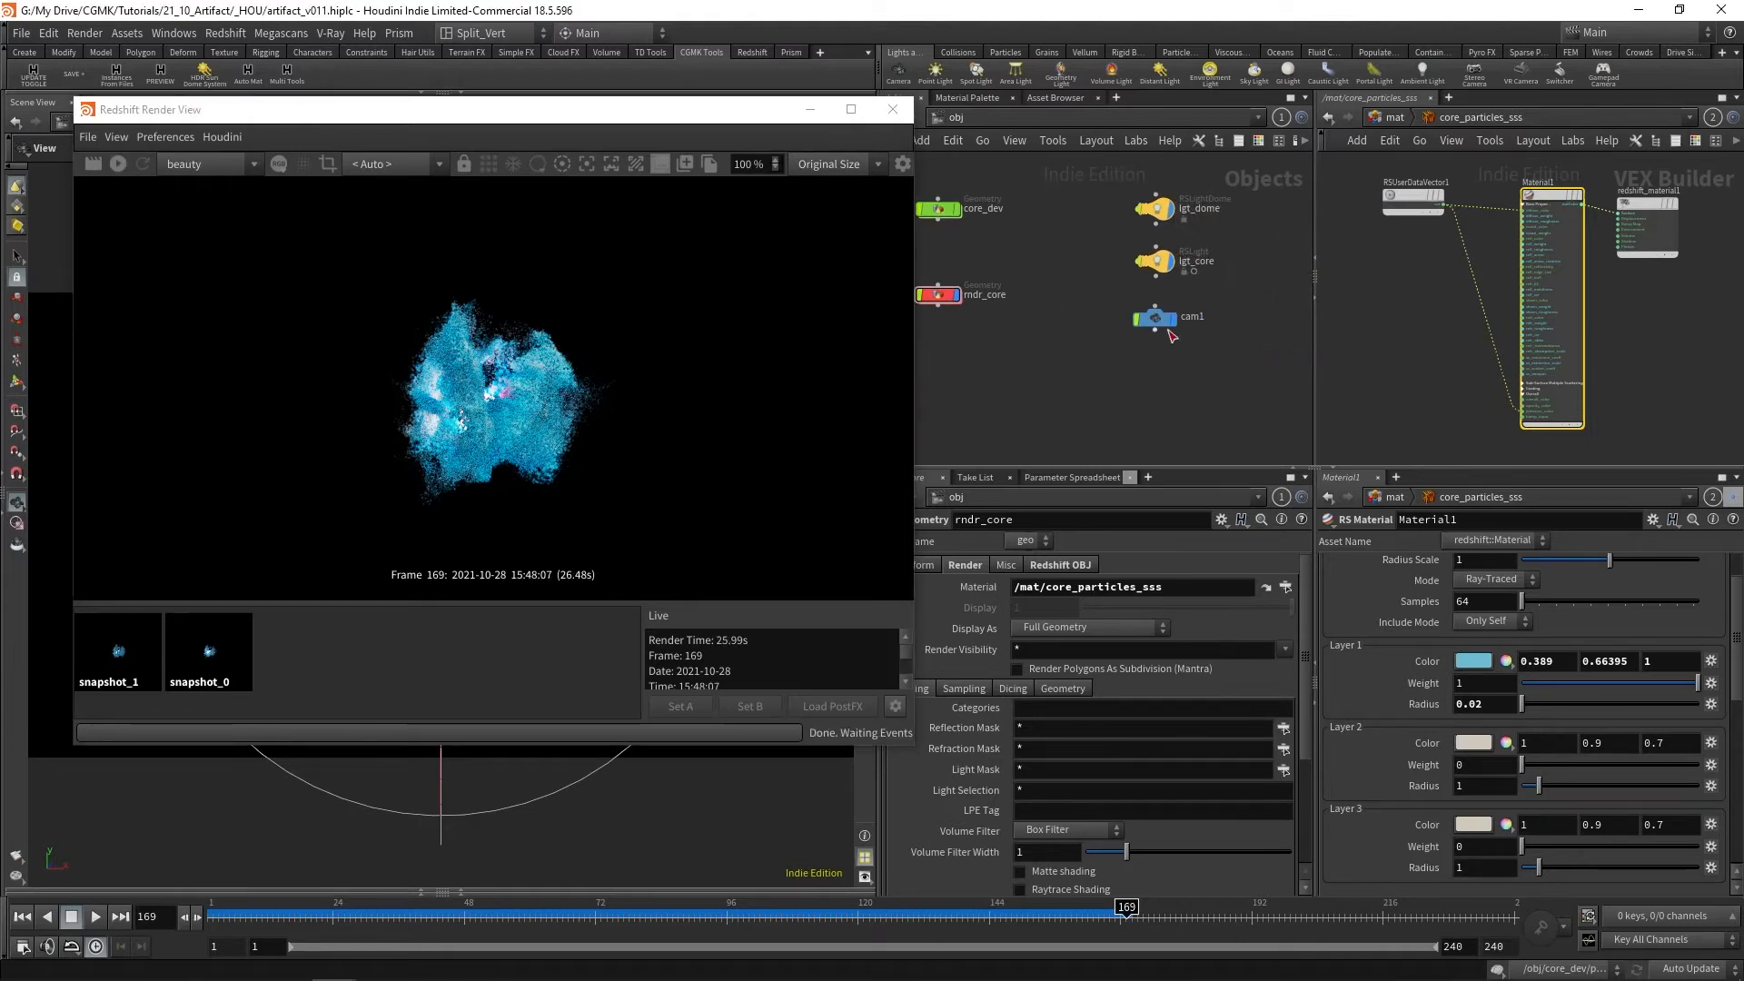
left_click(1163, 319)
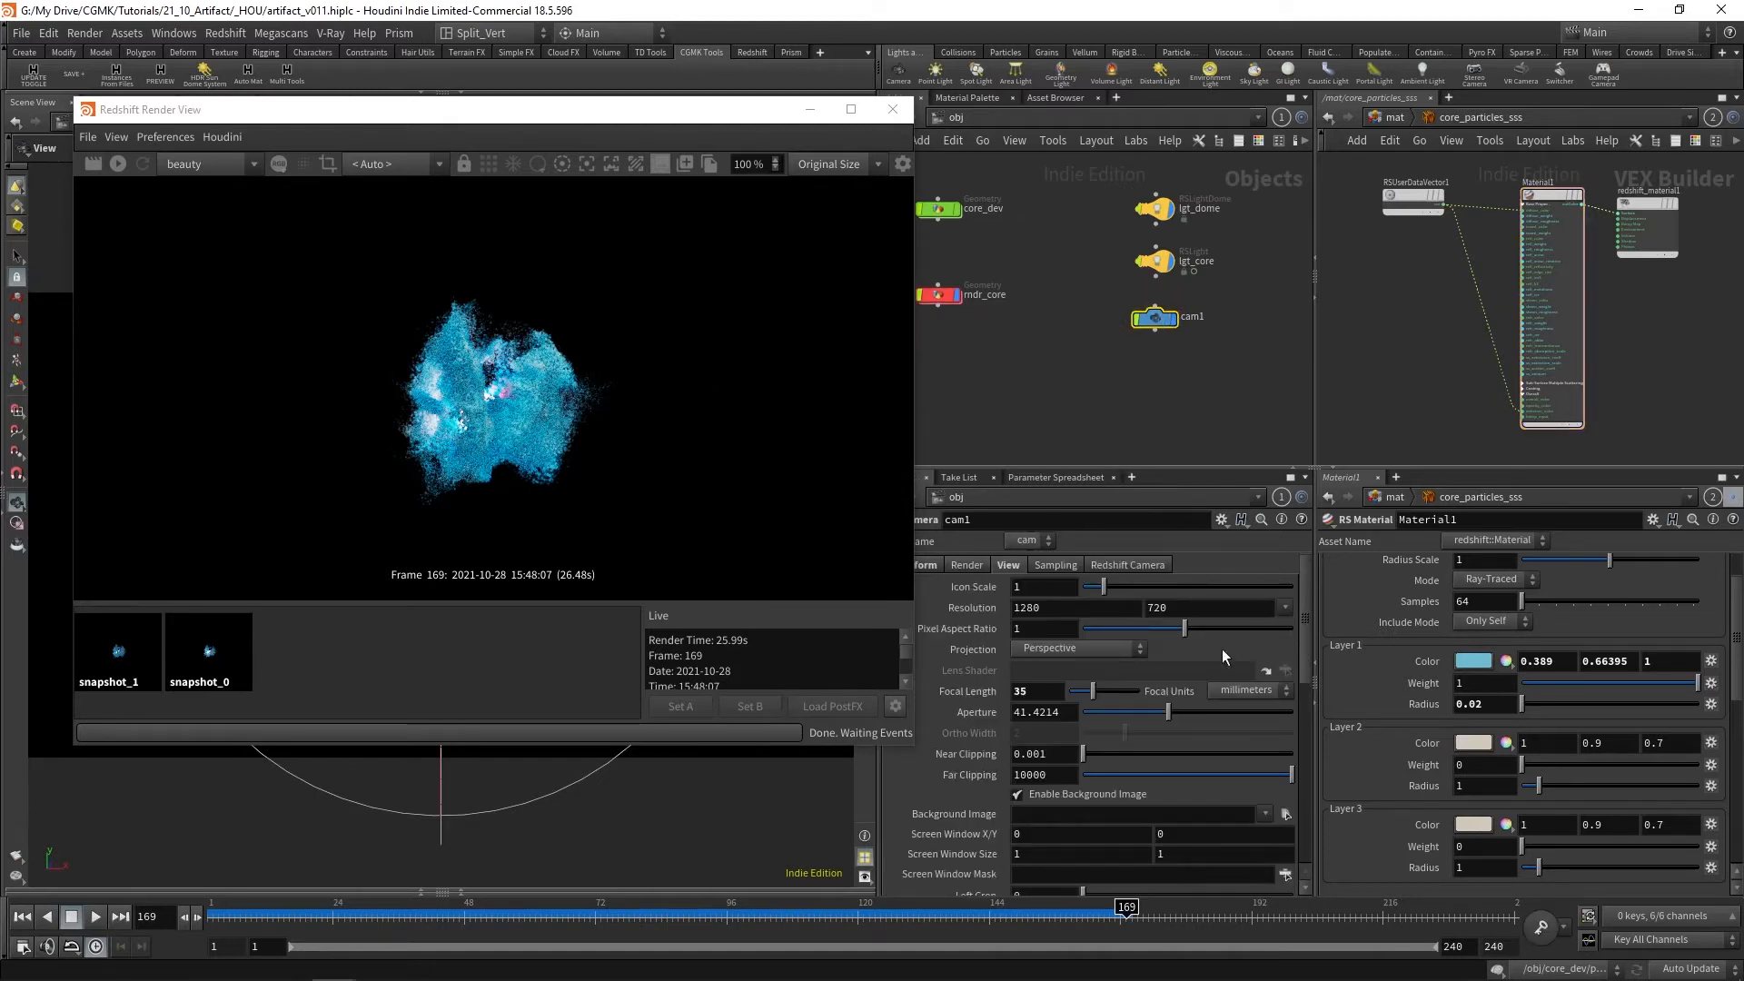
left_click(1284, 606)
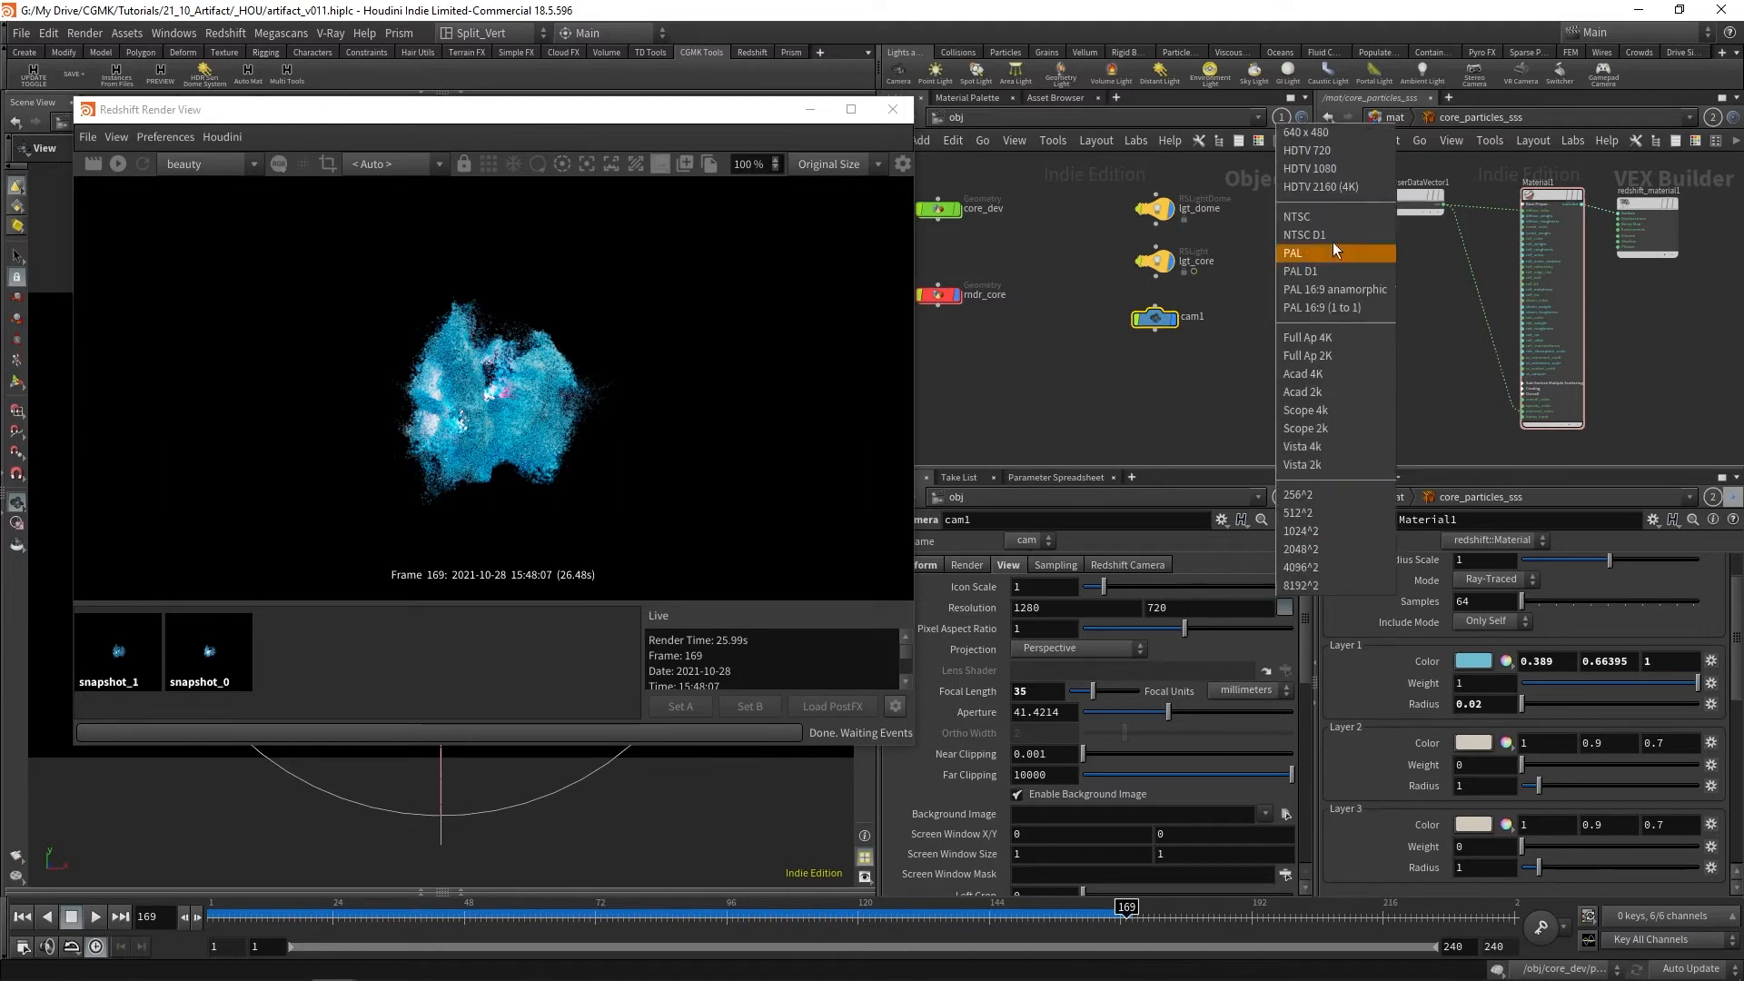
left_click(1327, 173)
left_click(1108, 314)
middle_click_drag(1037, 215, 1131, 226)
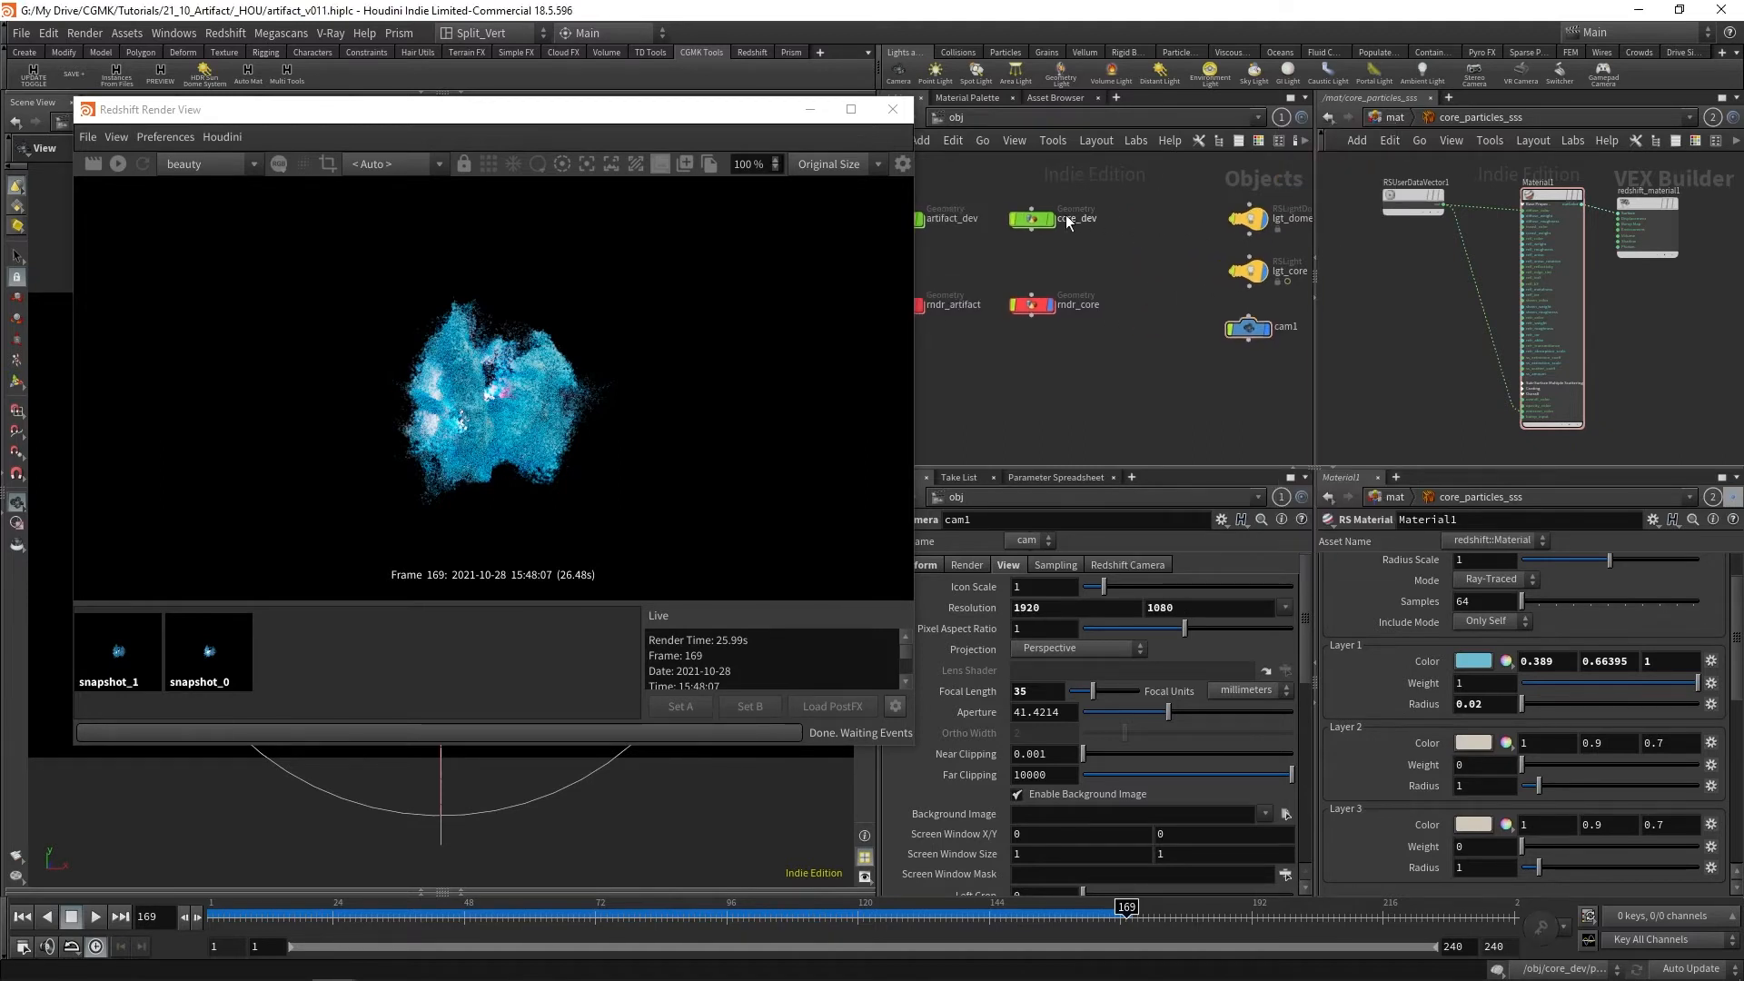
left_click(94, 166)
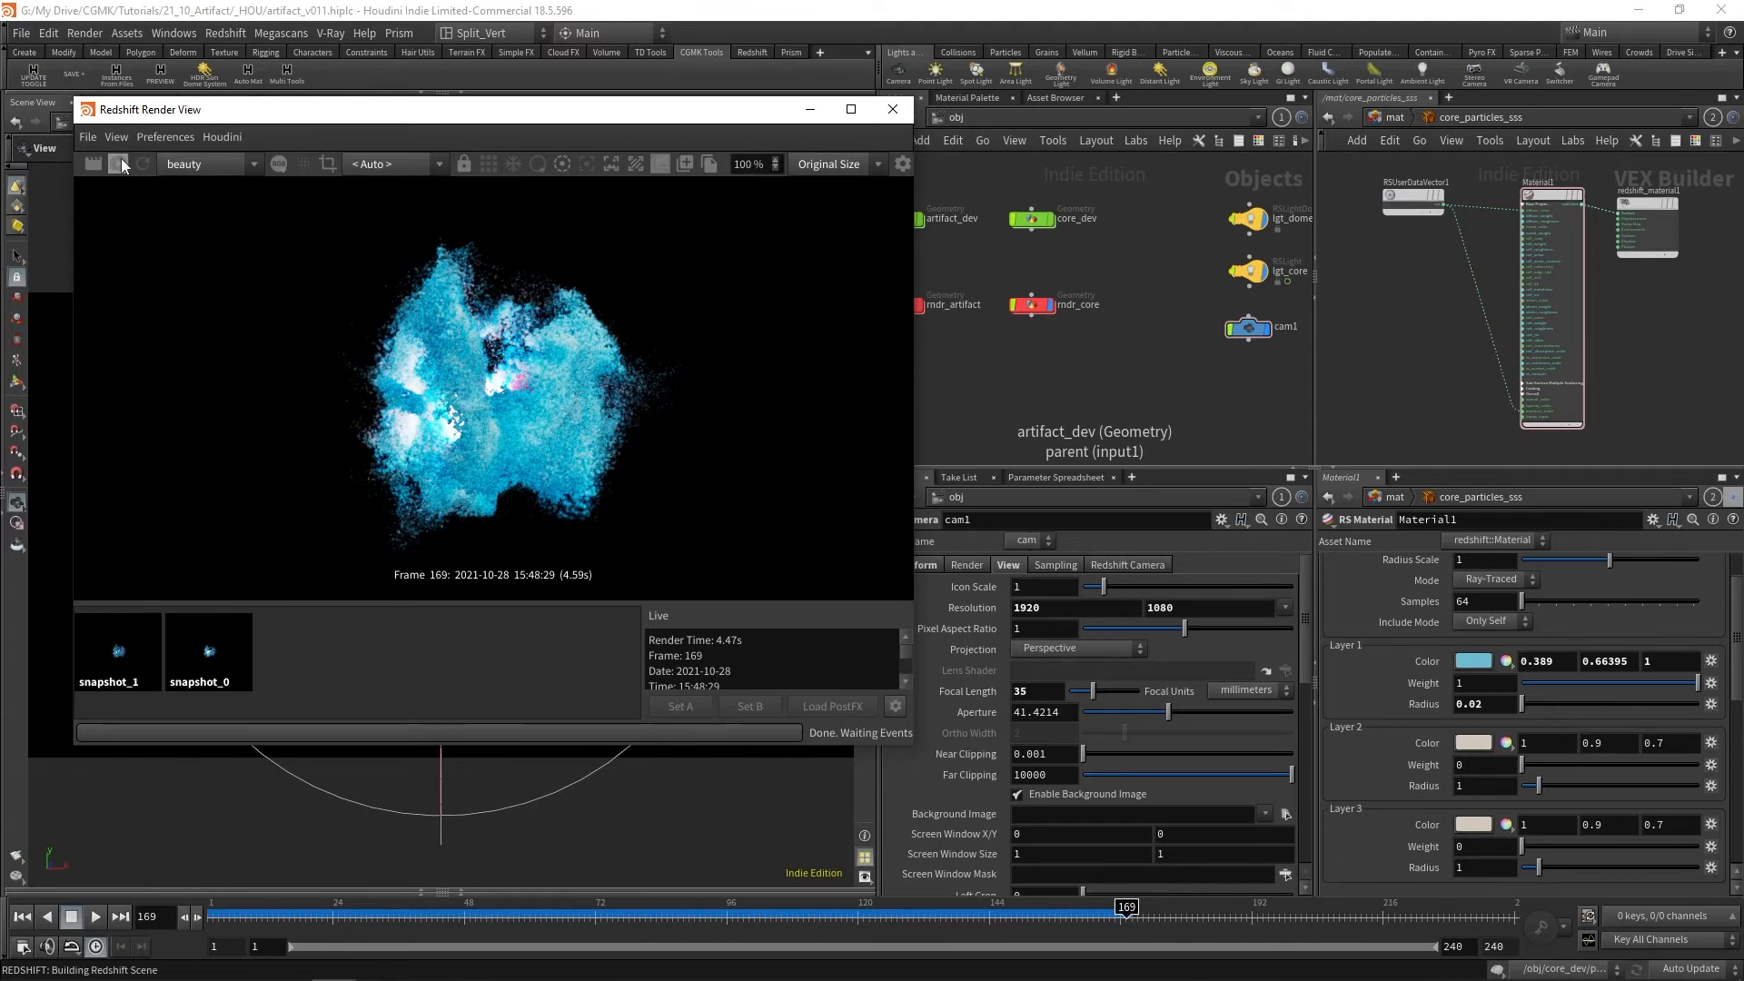
In core_dev, set the Max Size of the set_size wrangle to 0.001 and render the particles again.
double_click(1026, 216)
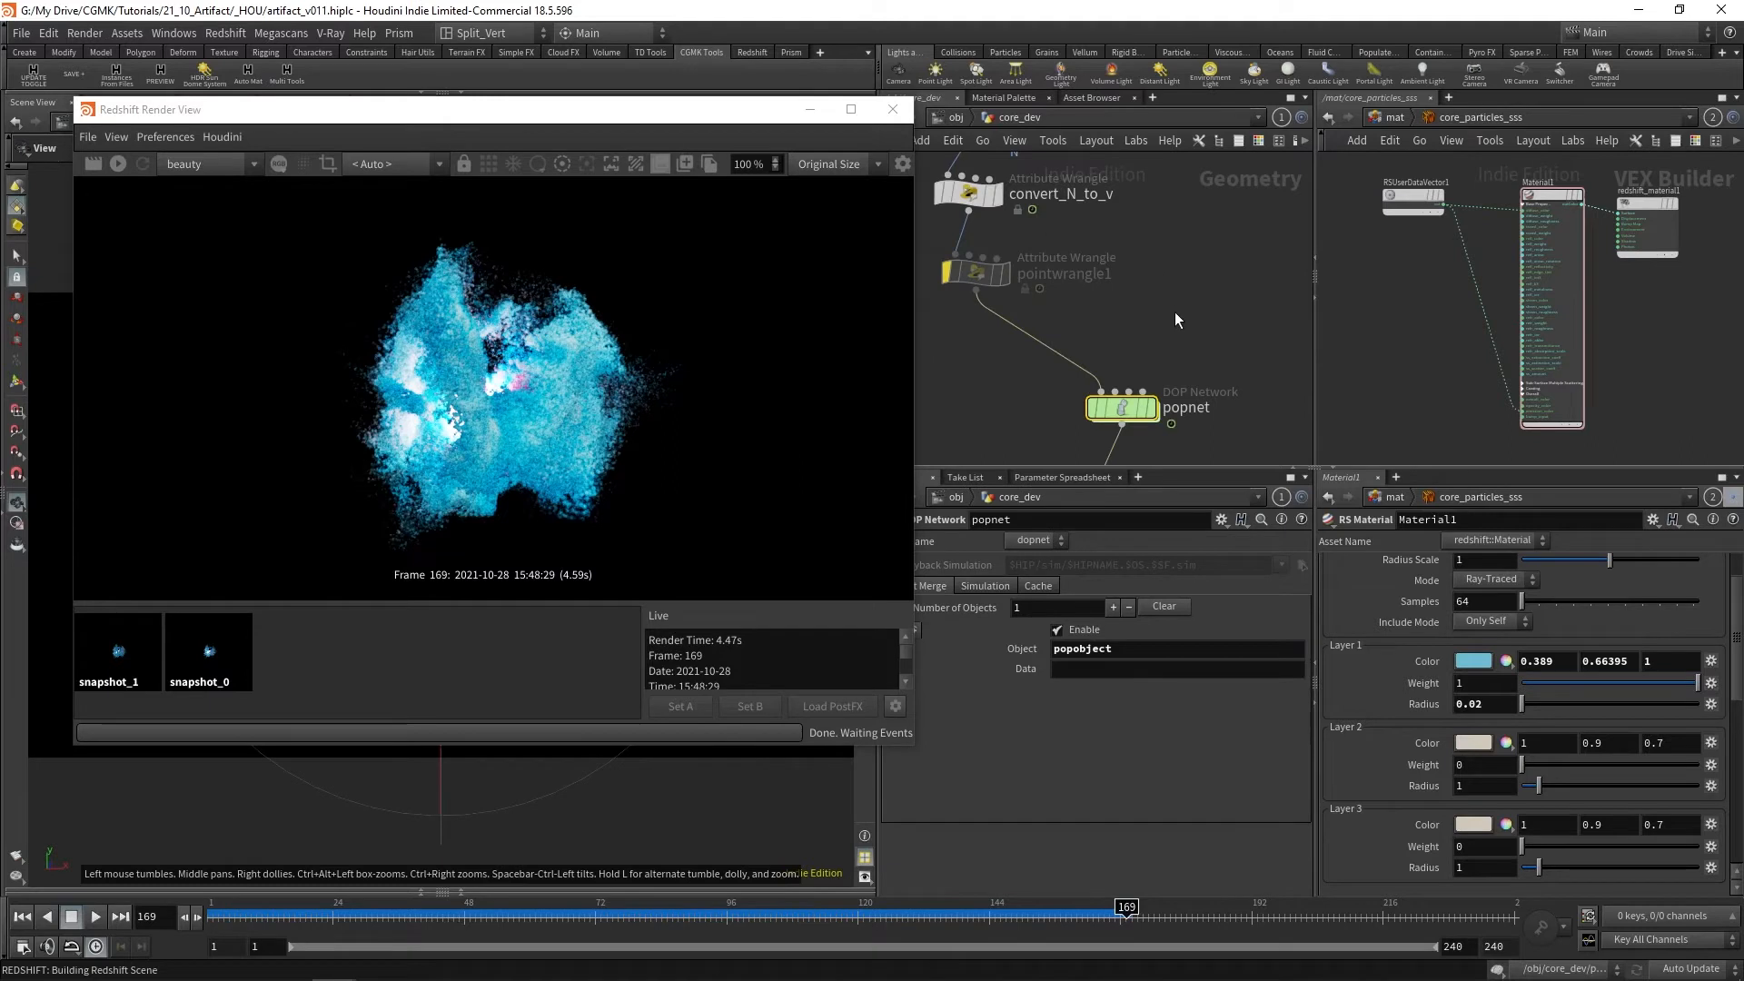
middle_click_drag(1173, 312, 1182, 245)
scroll(1183, 251, "down", 5)
scroll(1202, 427, "up", 4)
middle_click_drag(1203, 426, 1224, 347)
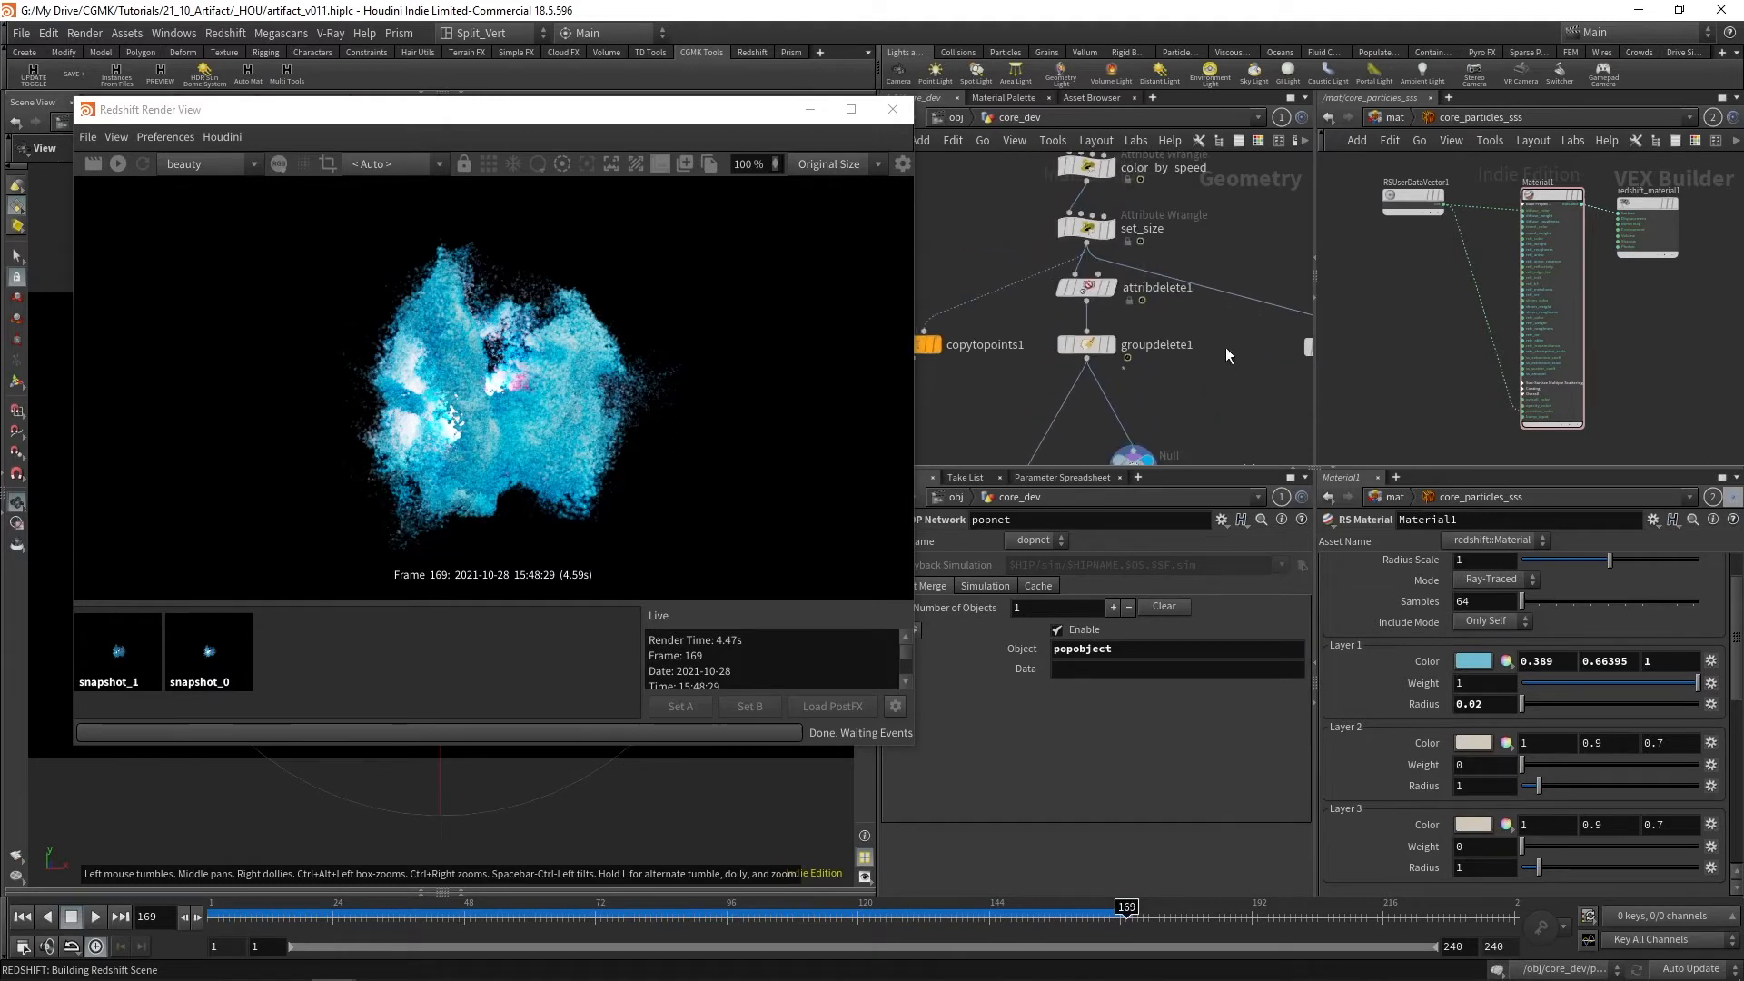
left_click(1098, 232)
left_click(1072, 855)
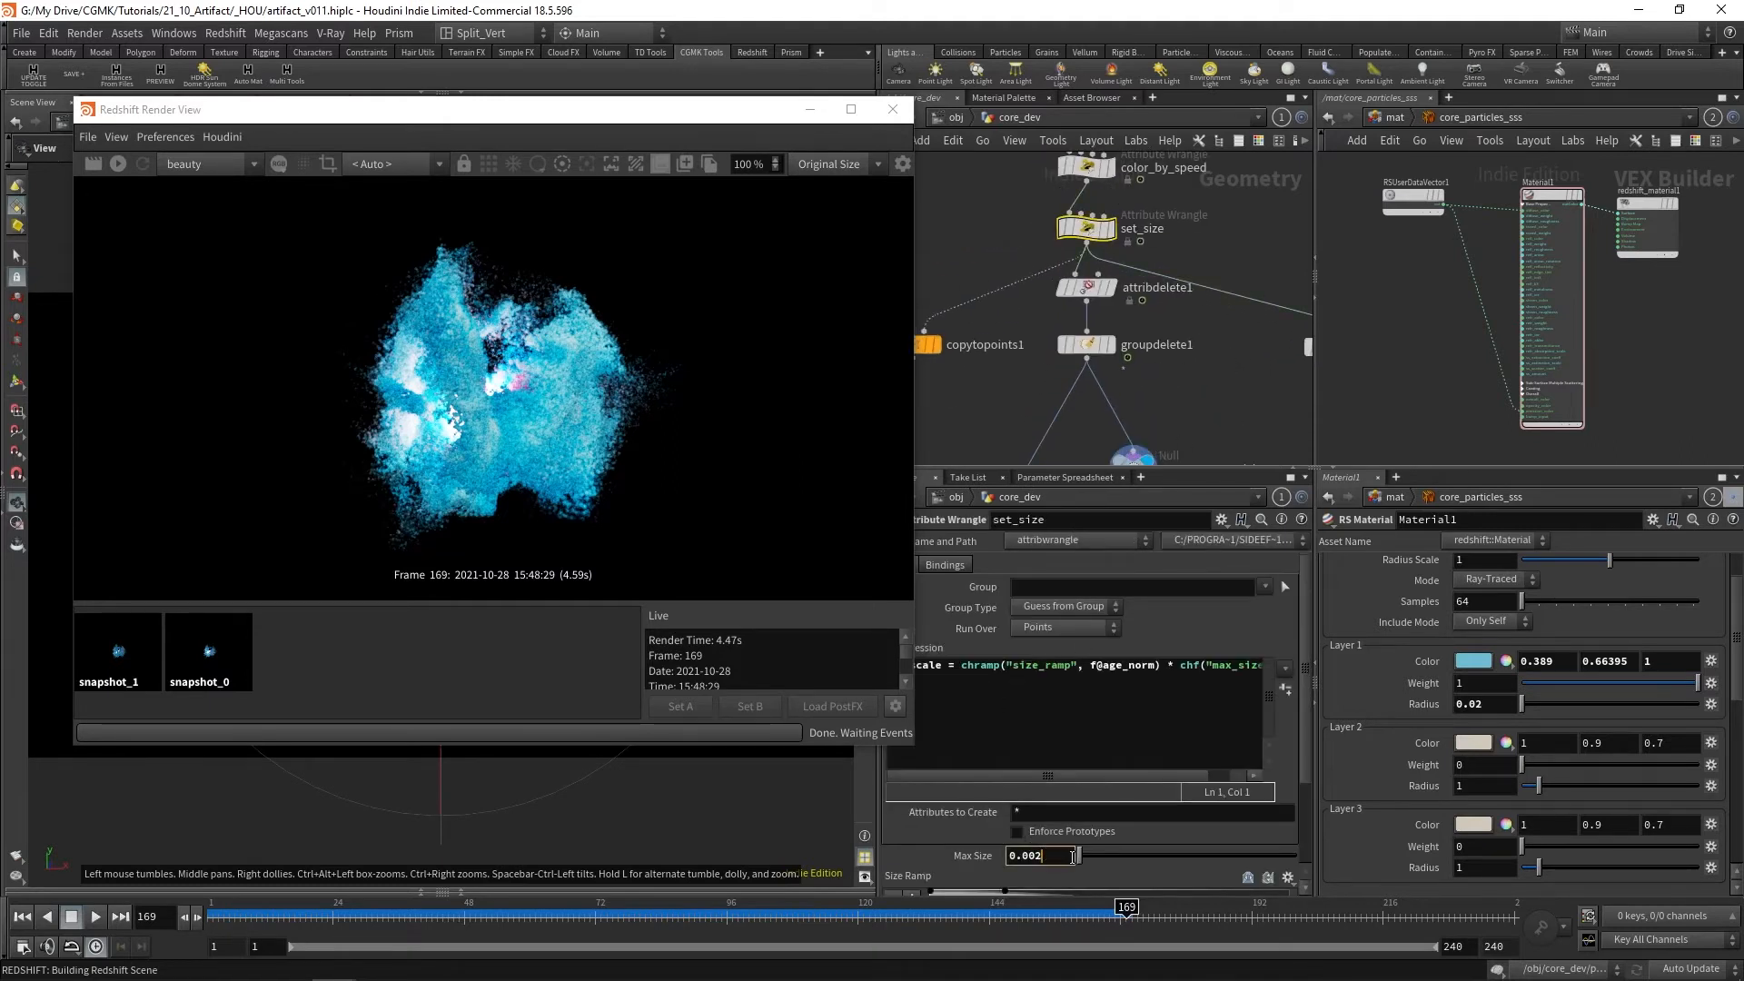
key("BackSpace")
type("1")
key("Return")
left_click(122, 160)
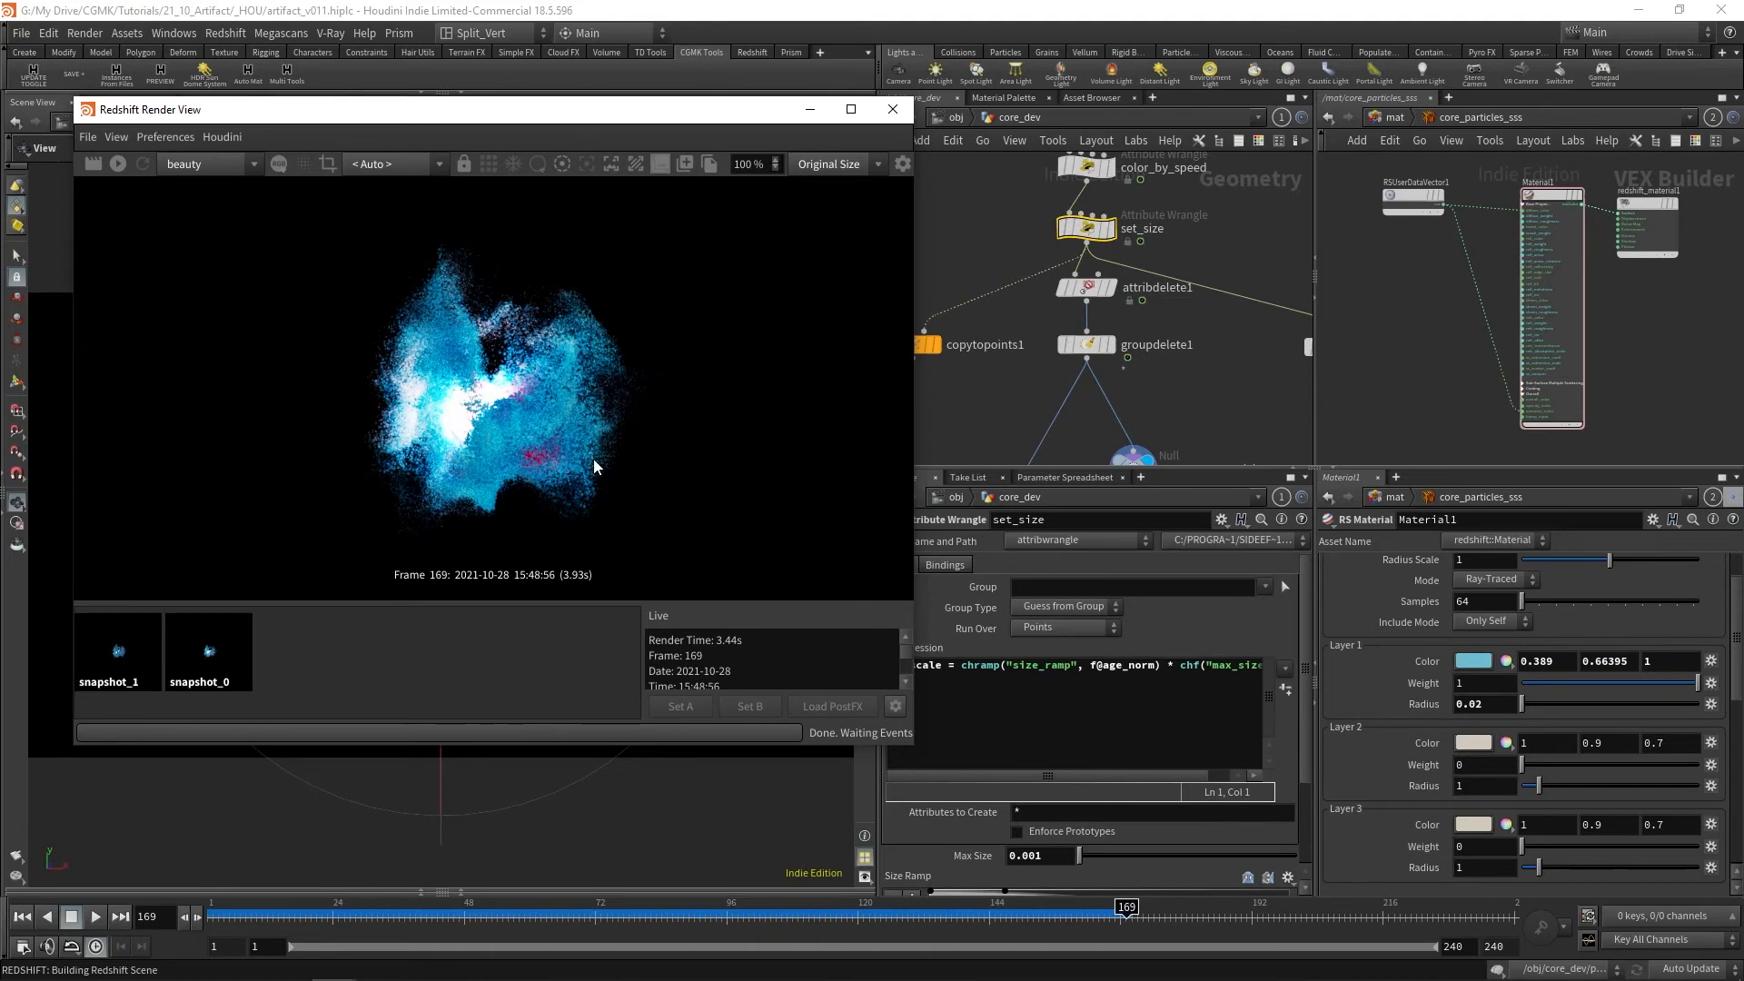
Set the Max Size of the set_size wrangle to 0.002.
left_click(1032, 856)
type("2")
key("Return")
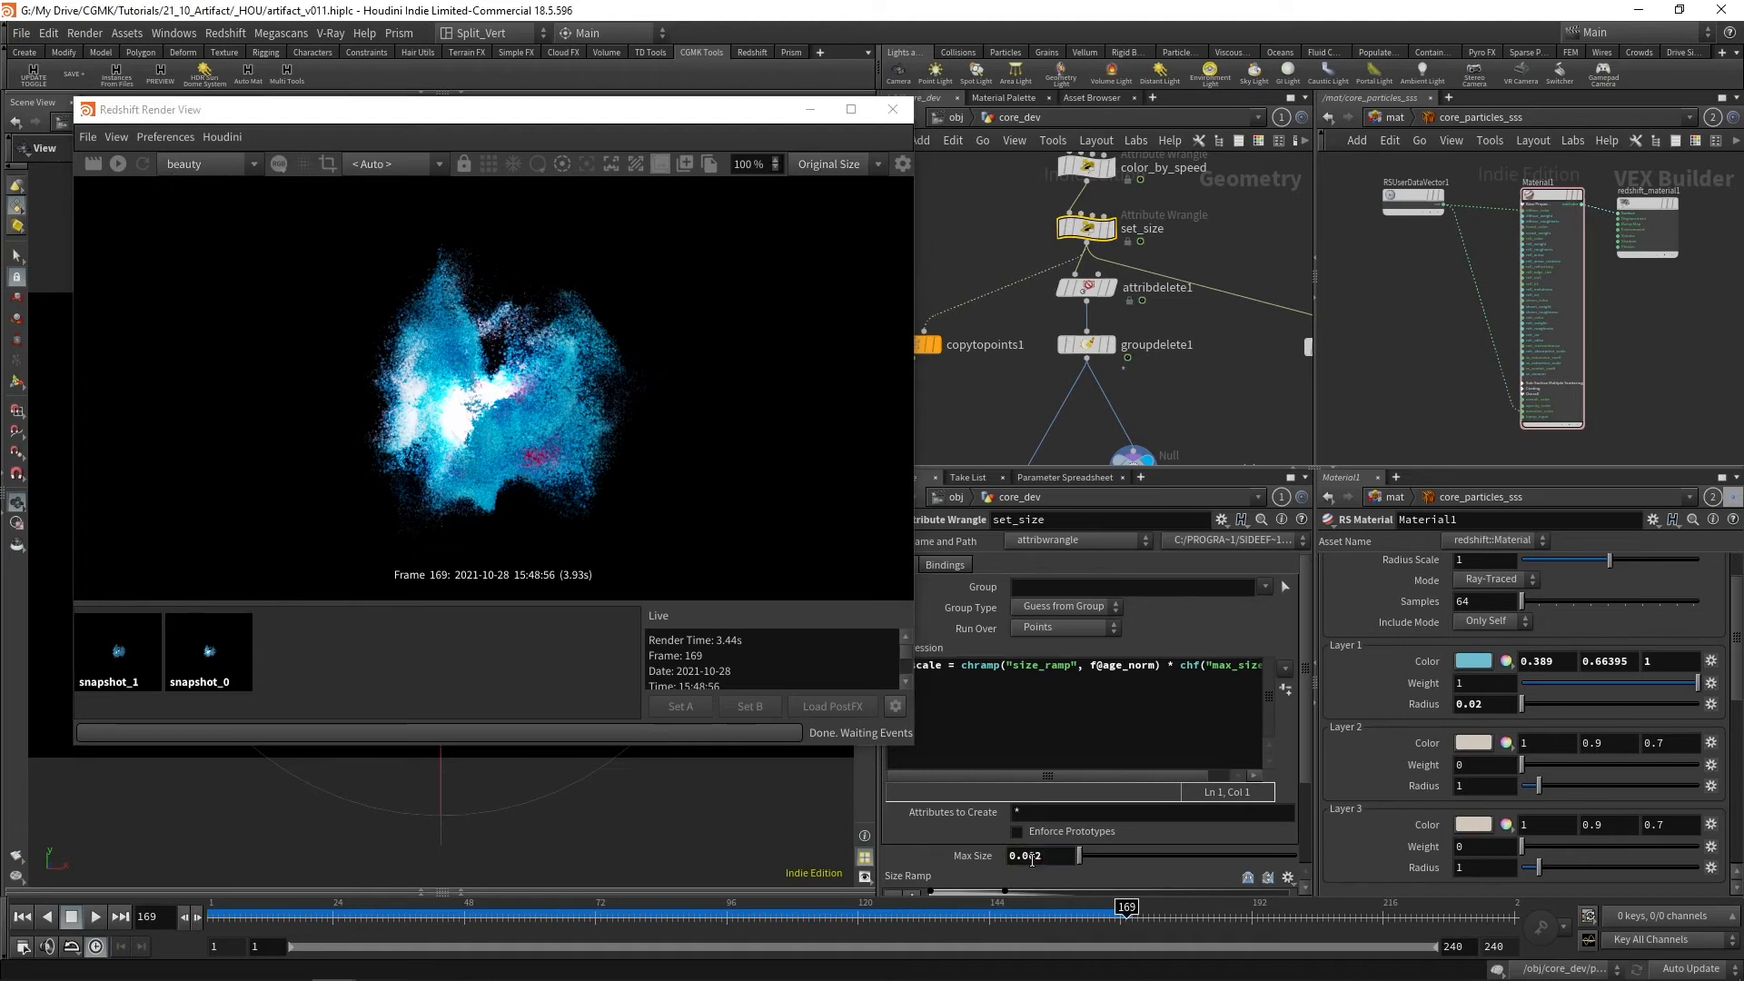
Render the particles at the current size, and set the Max Size of the set_size wrangle to 0.0012.
left_click(118, 162)
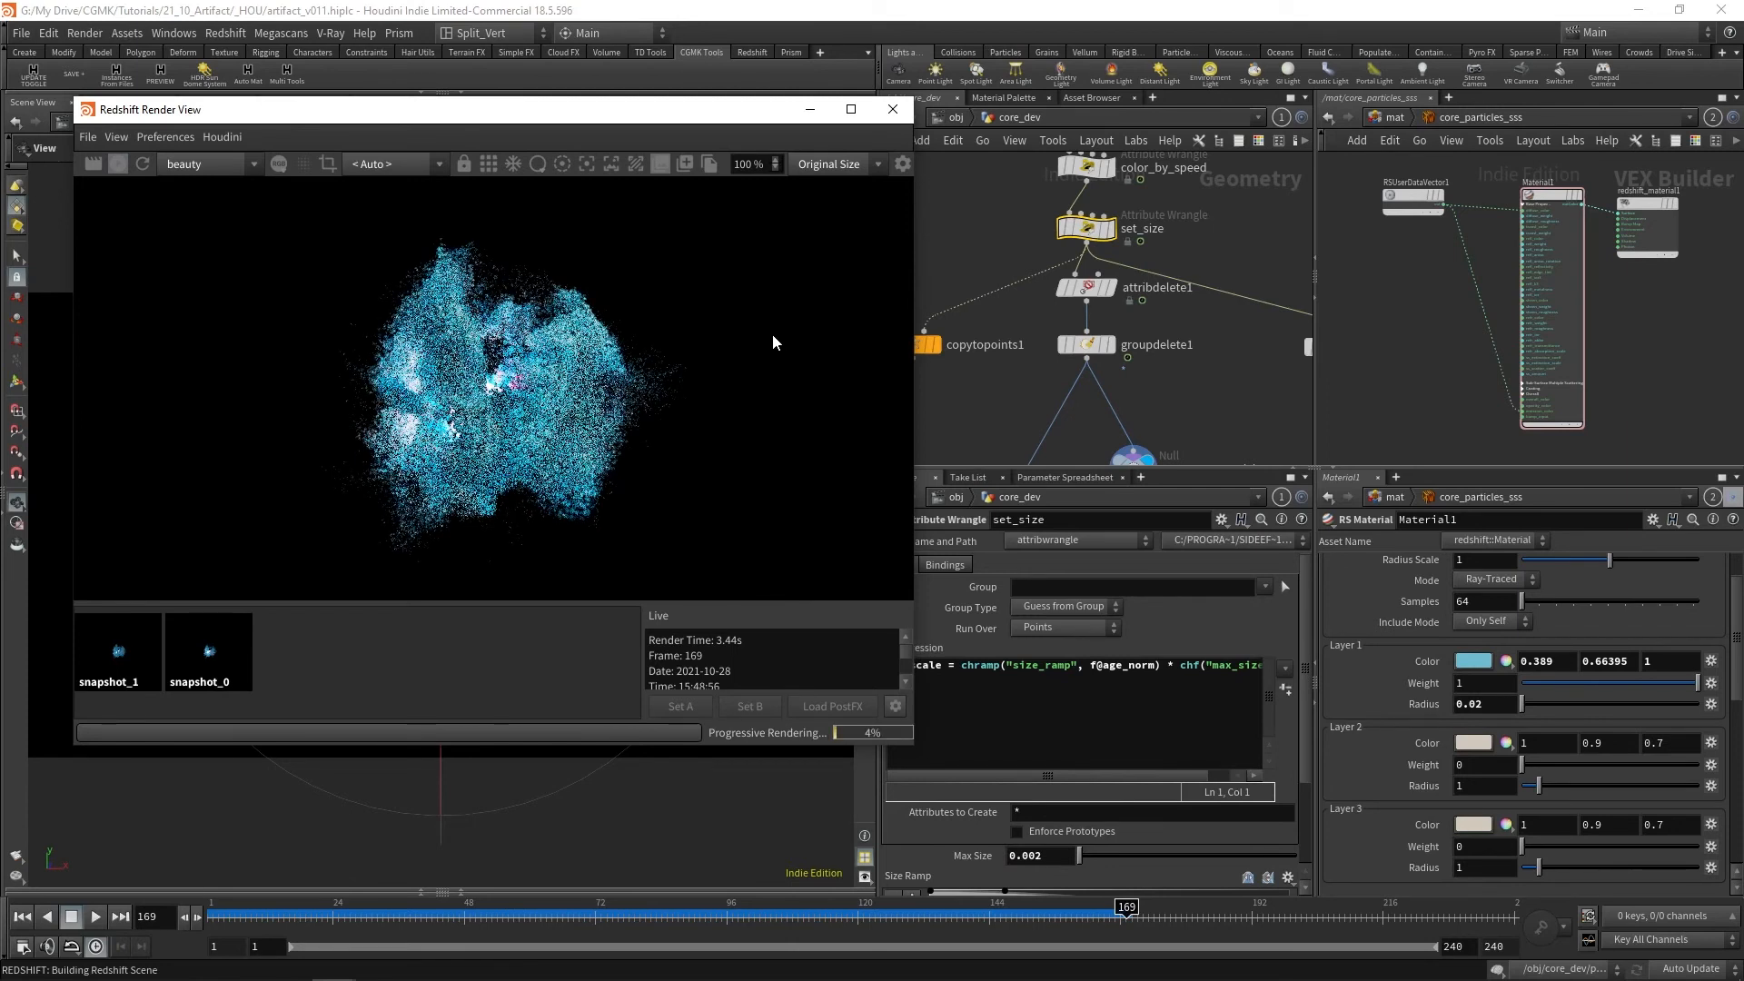
left_click(87, 160)
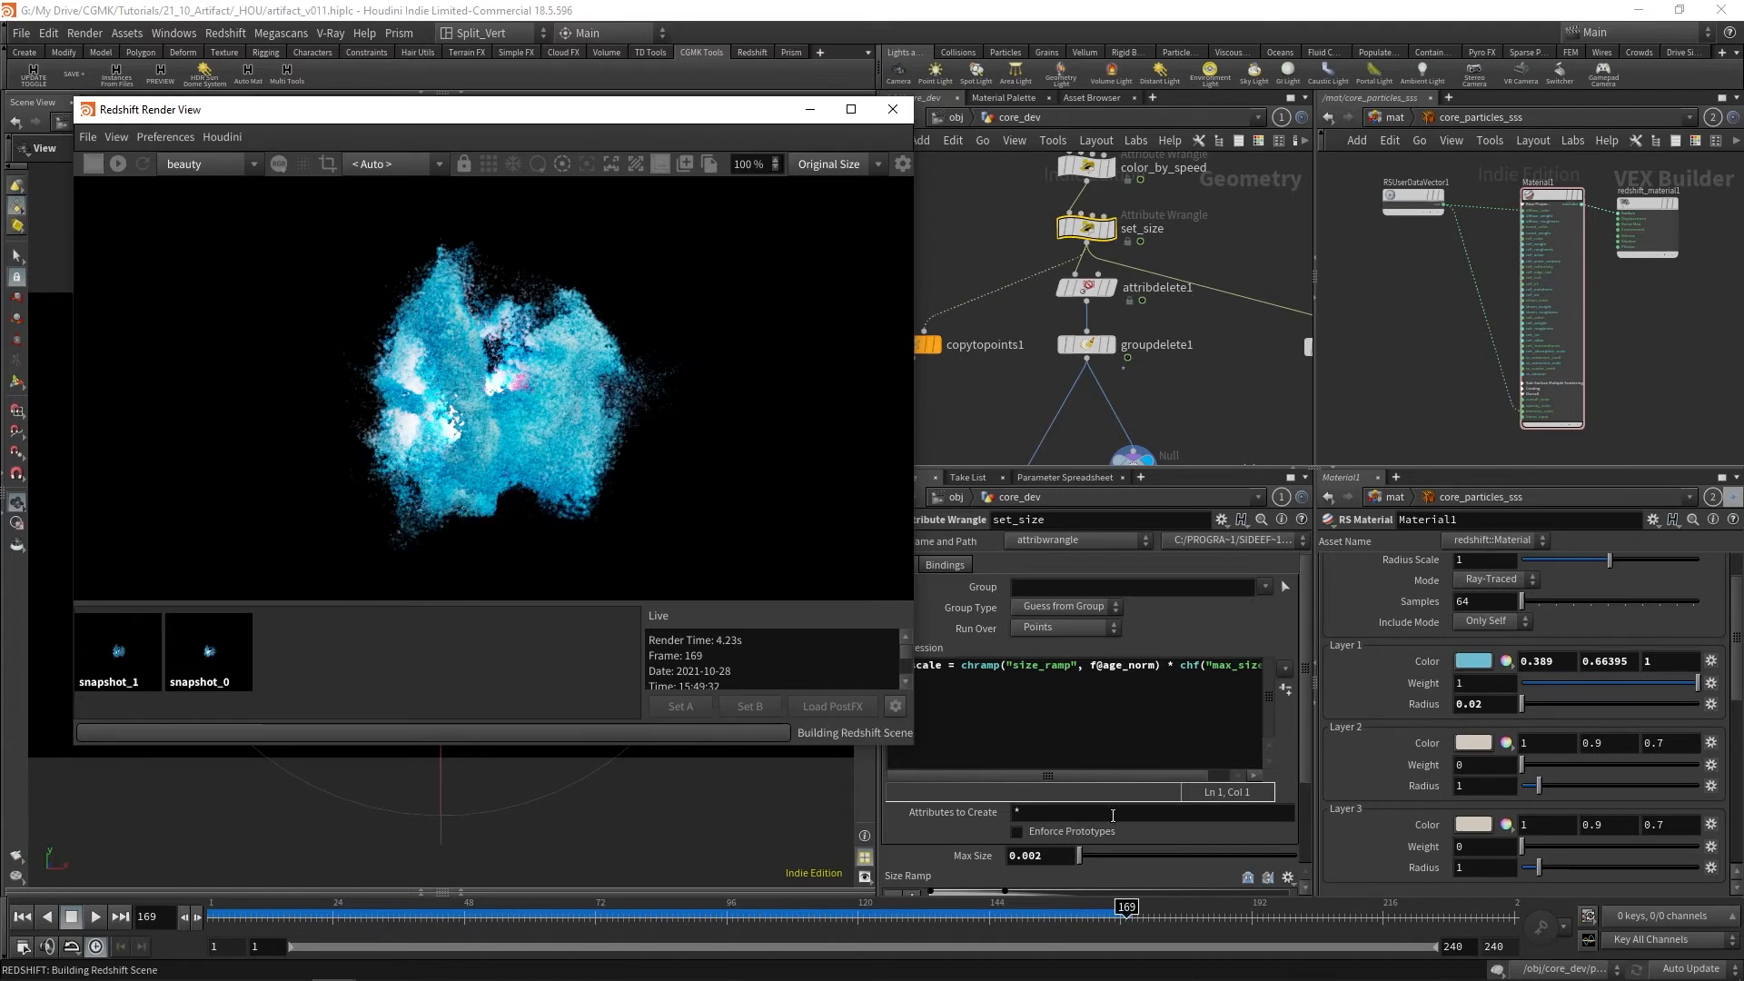
left_click(1045, 855)
key("BackSpace")
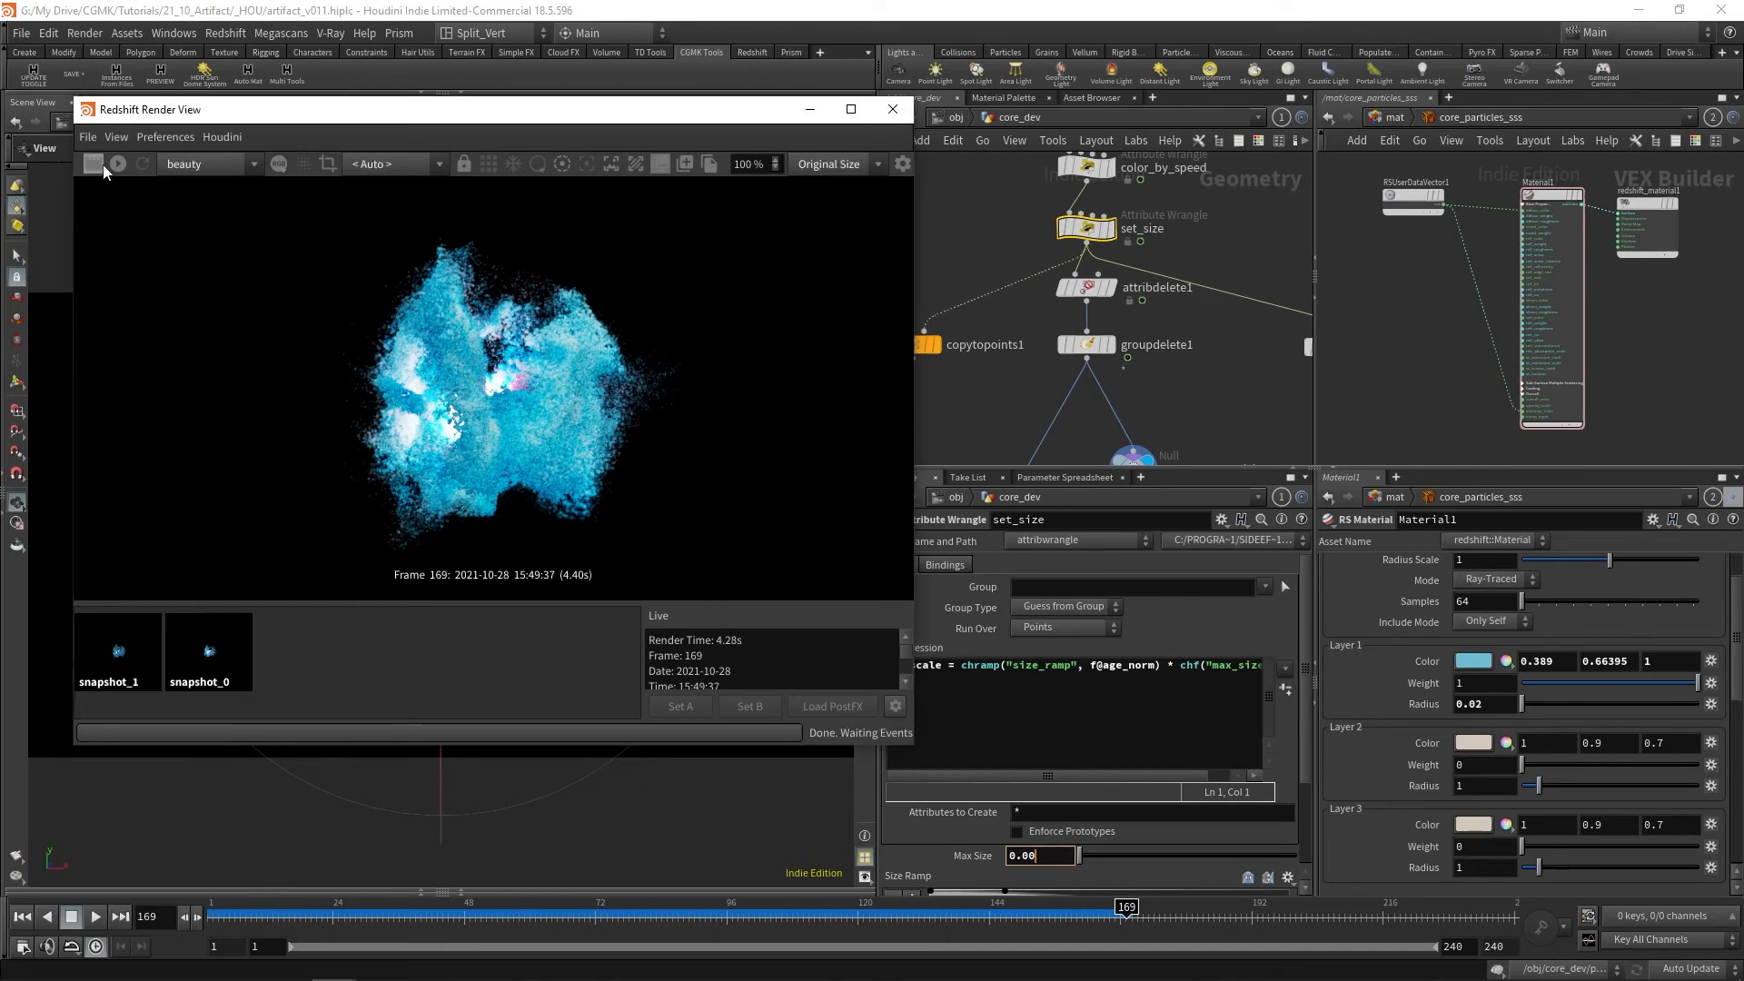
type("1")
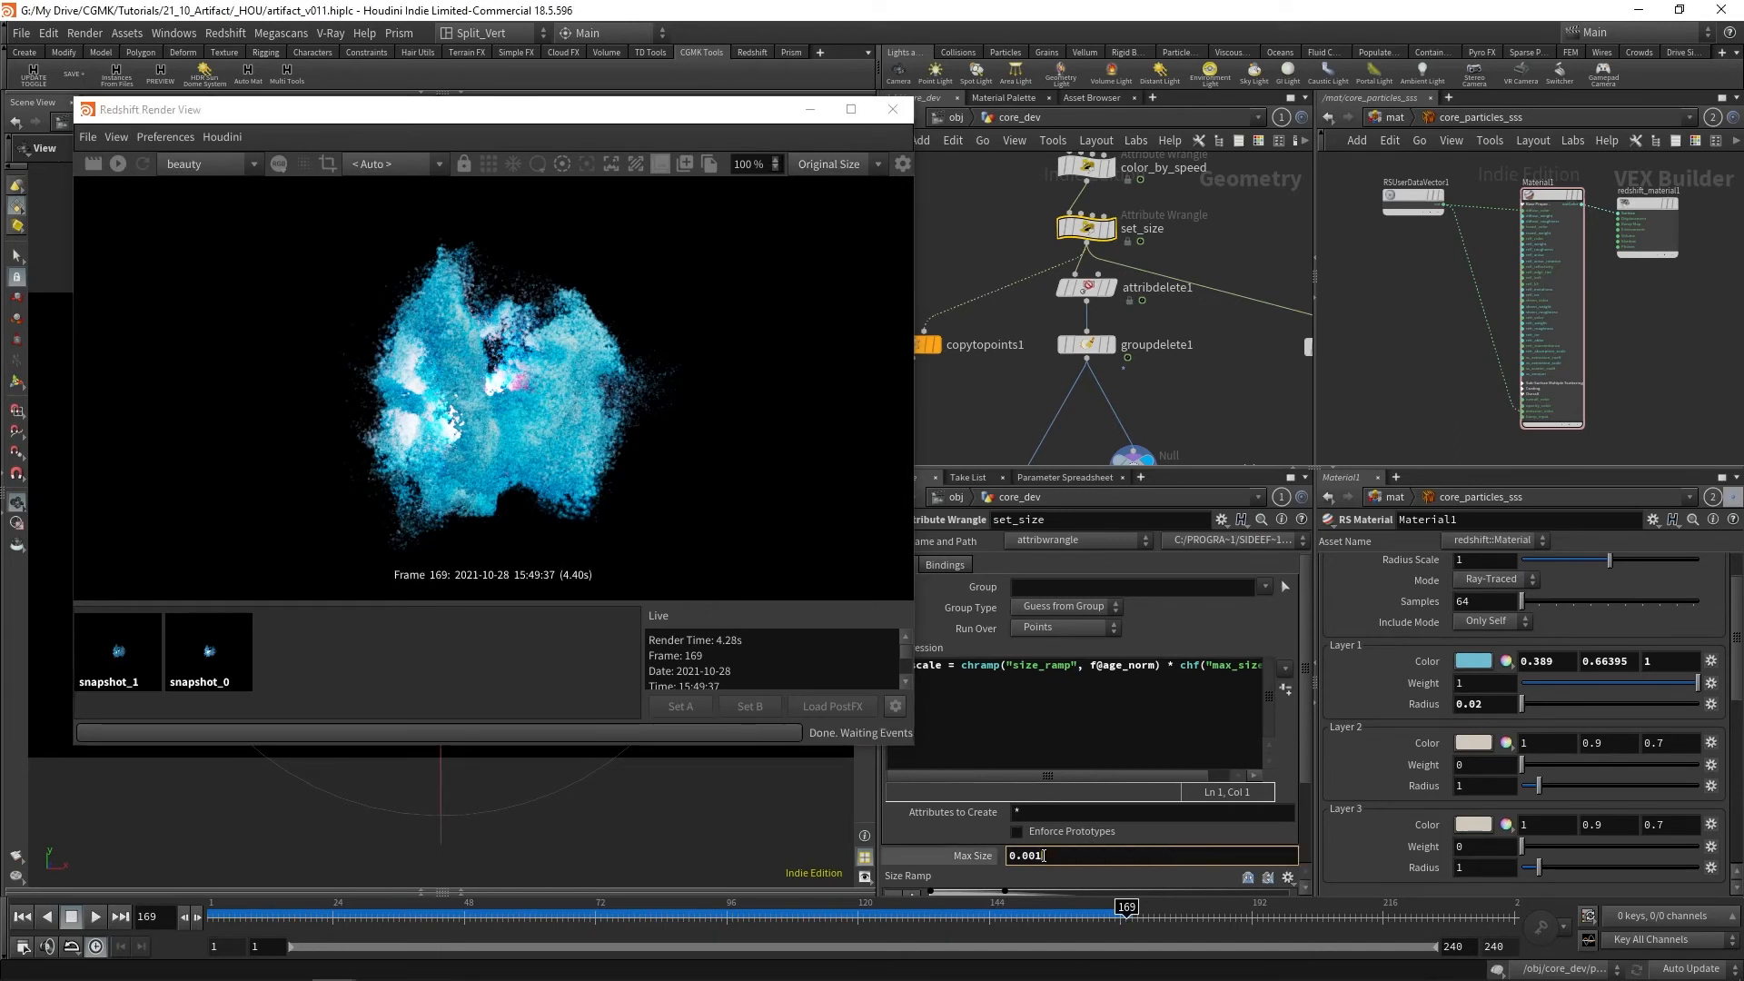
type("2")
key("Return")
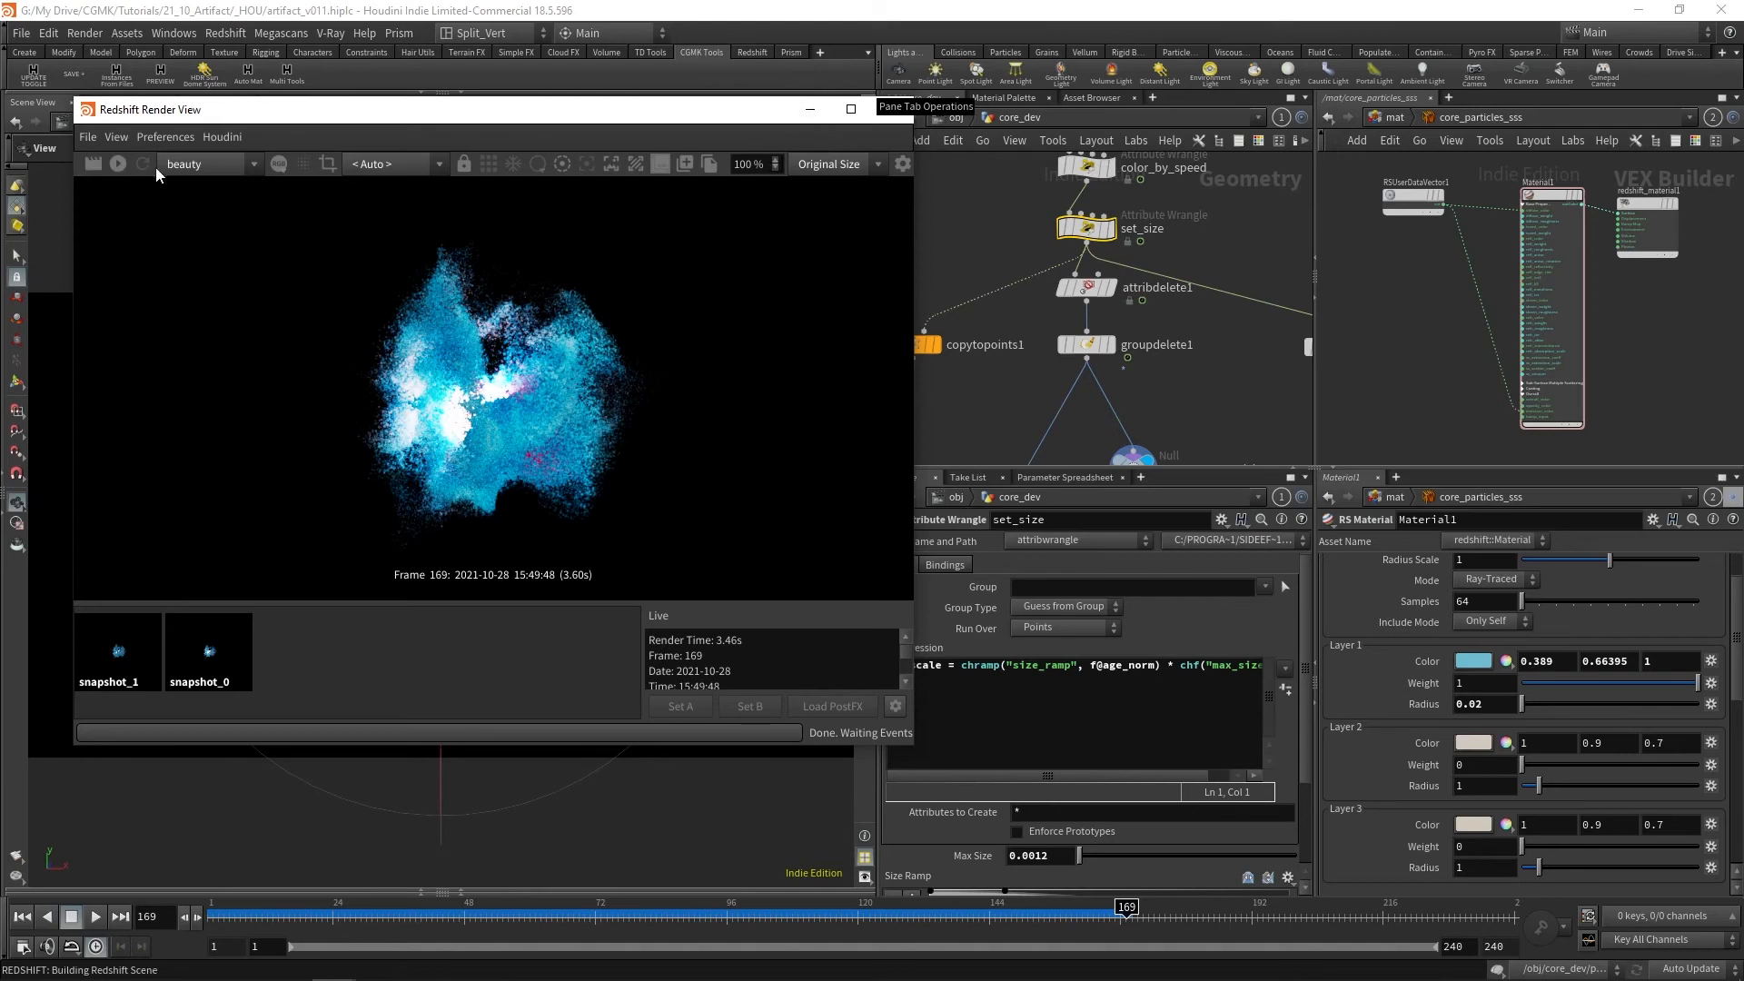
Store a snapshot of the finished render and remove the older snapshot_1 and snapshot_0.
left_click(684, 162)
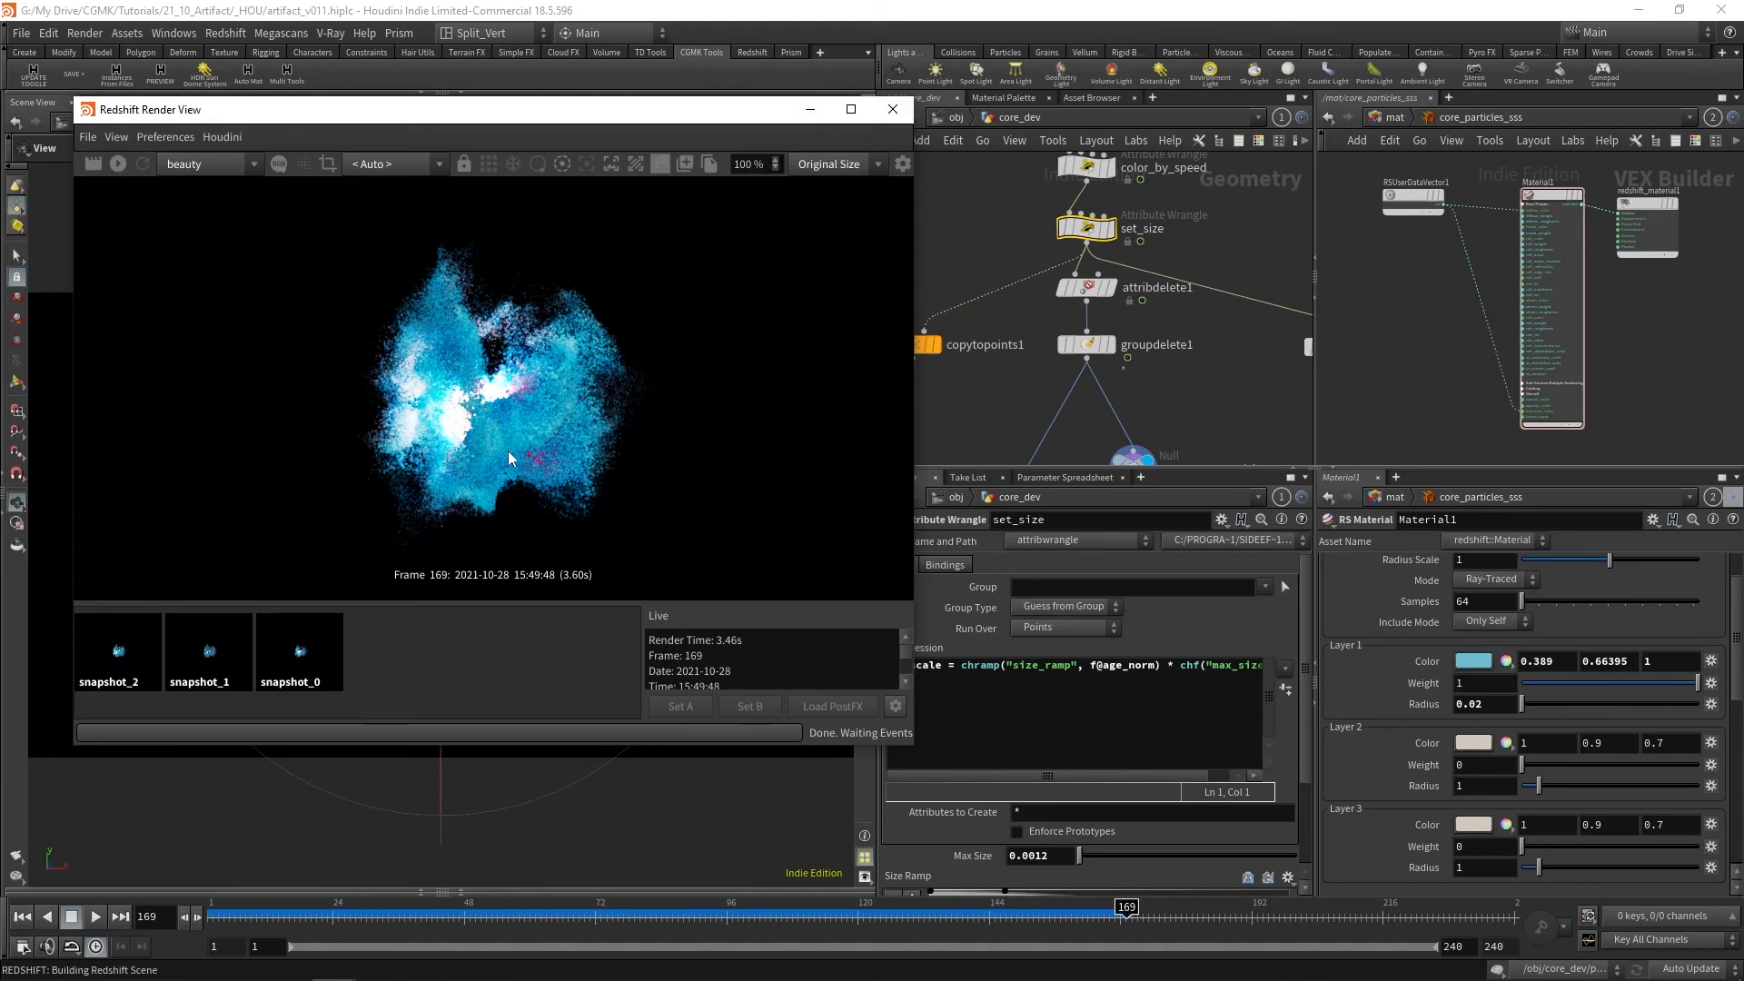
left_click(220, 640)
right_click(220, 645)
left_click(258, 689)
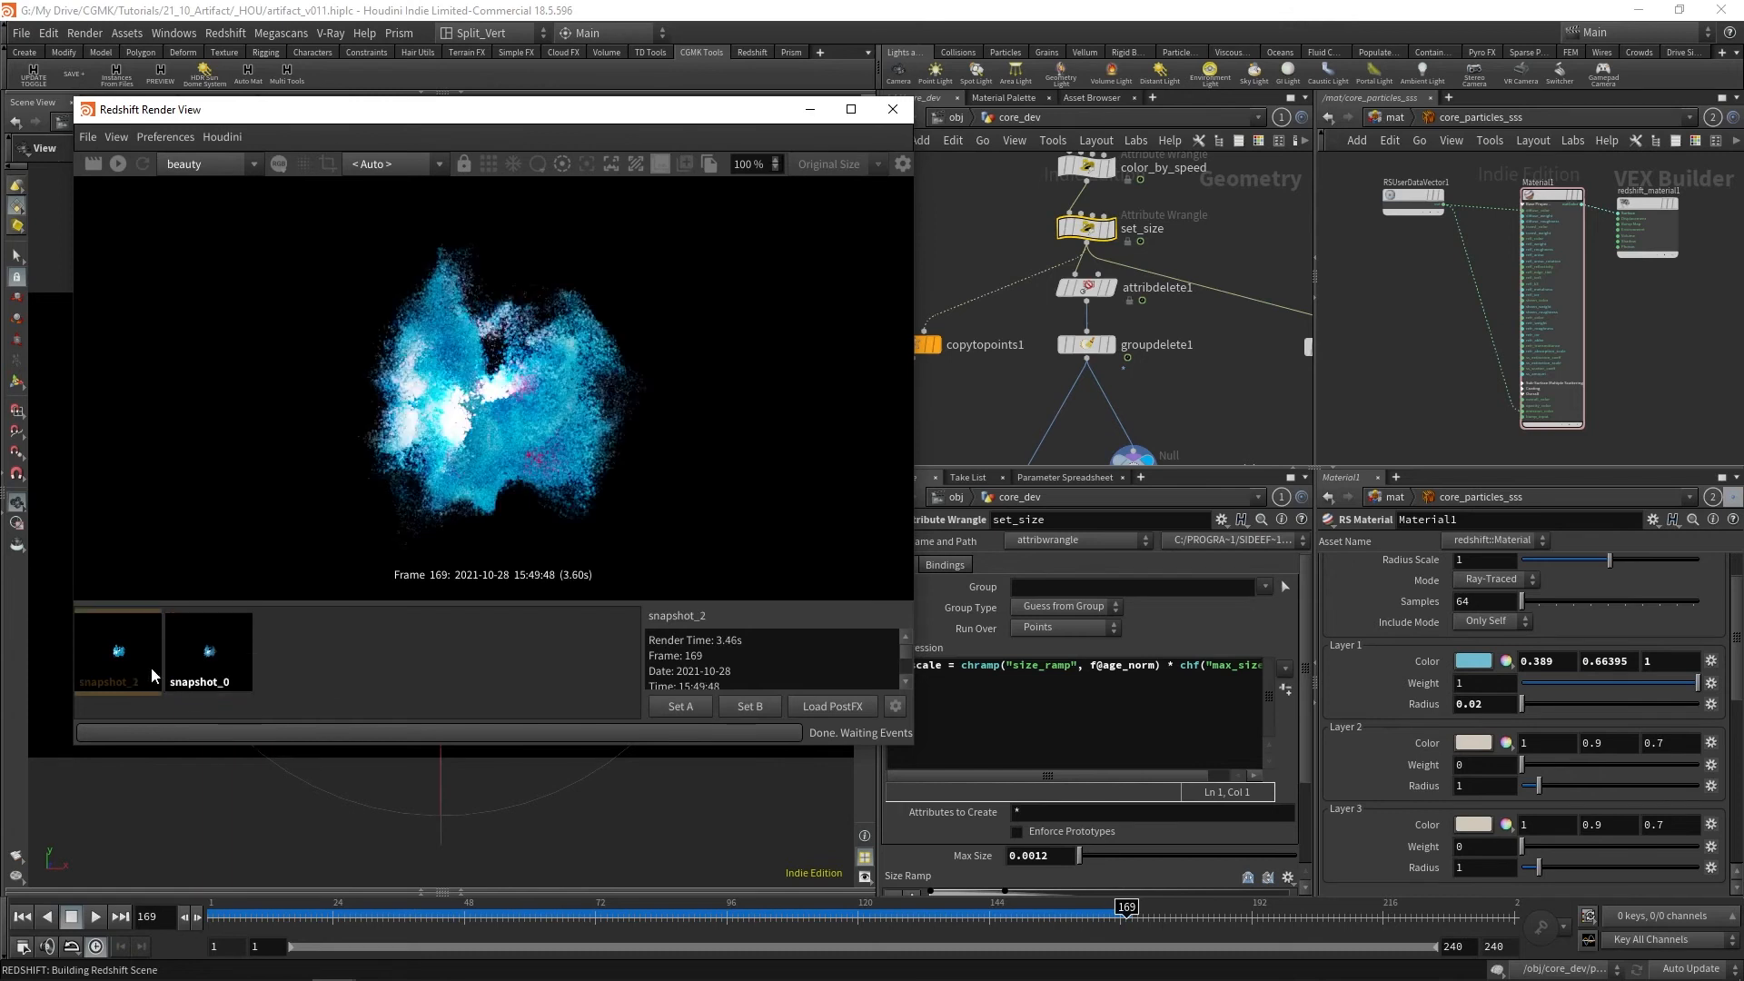
right_click(117, 645)
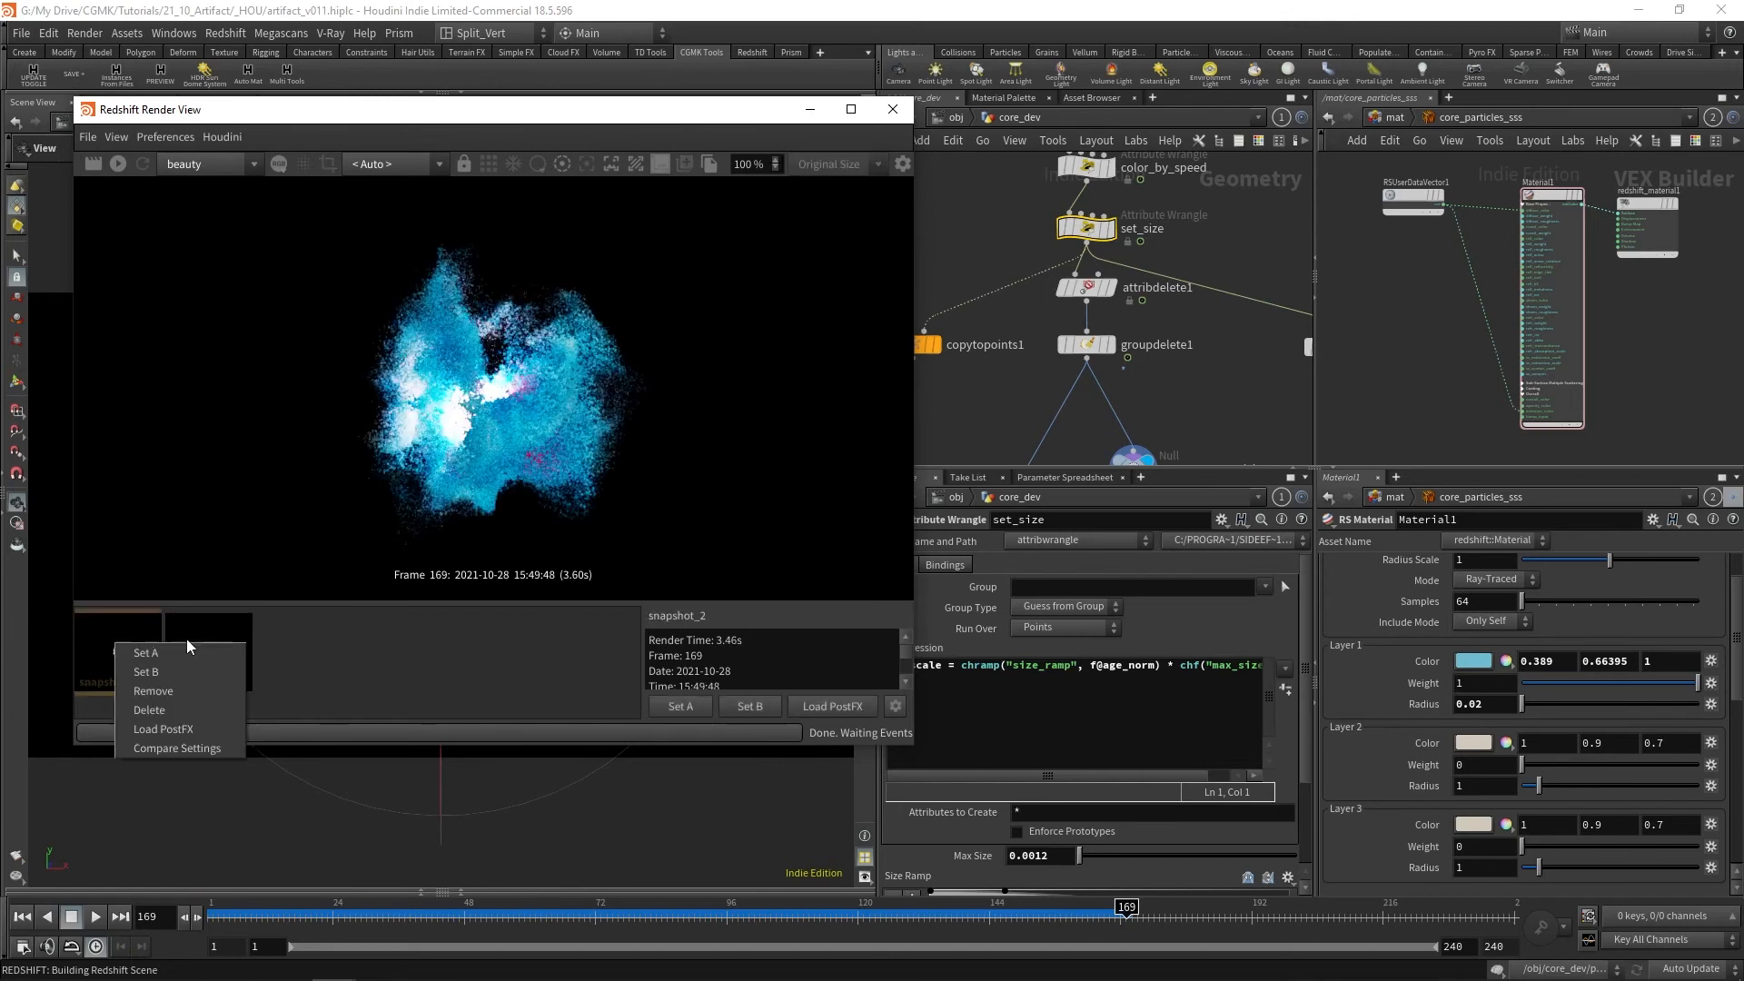
left_click(212, 627)
right_click(255, 627)
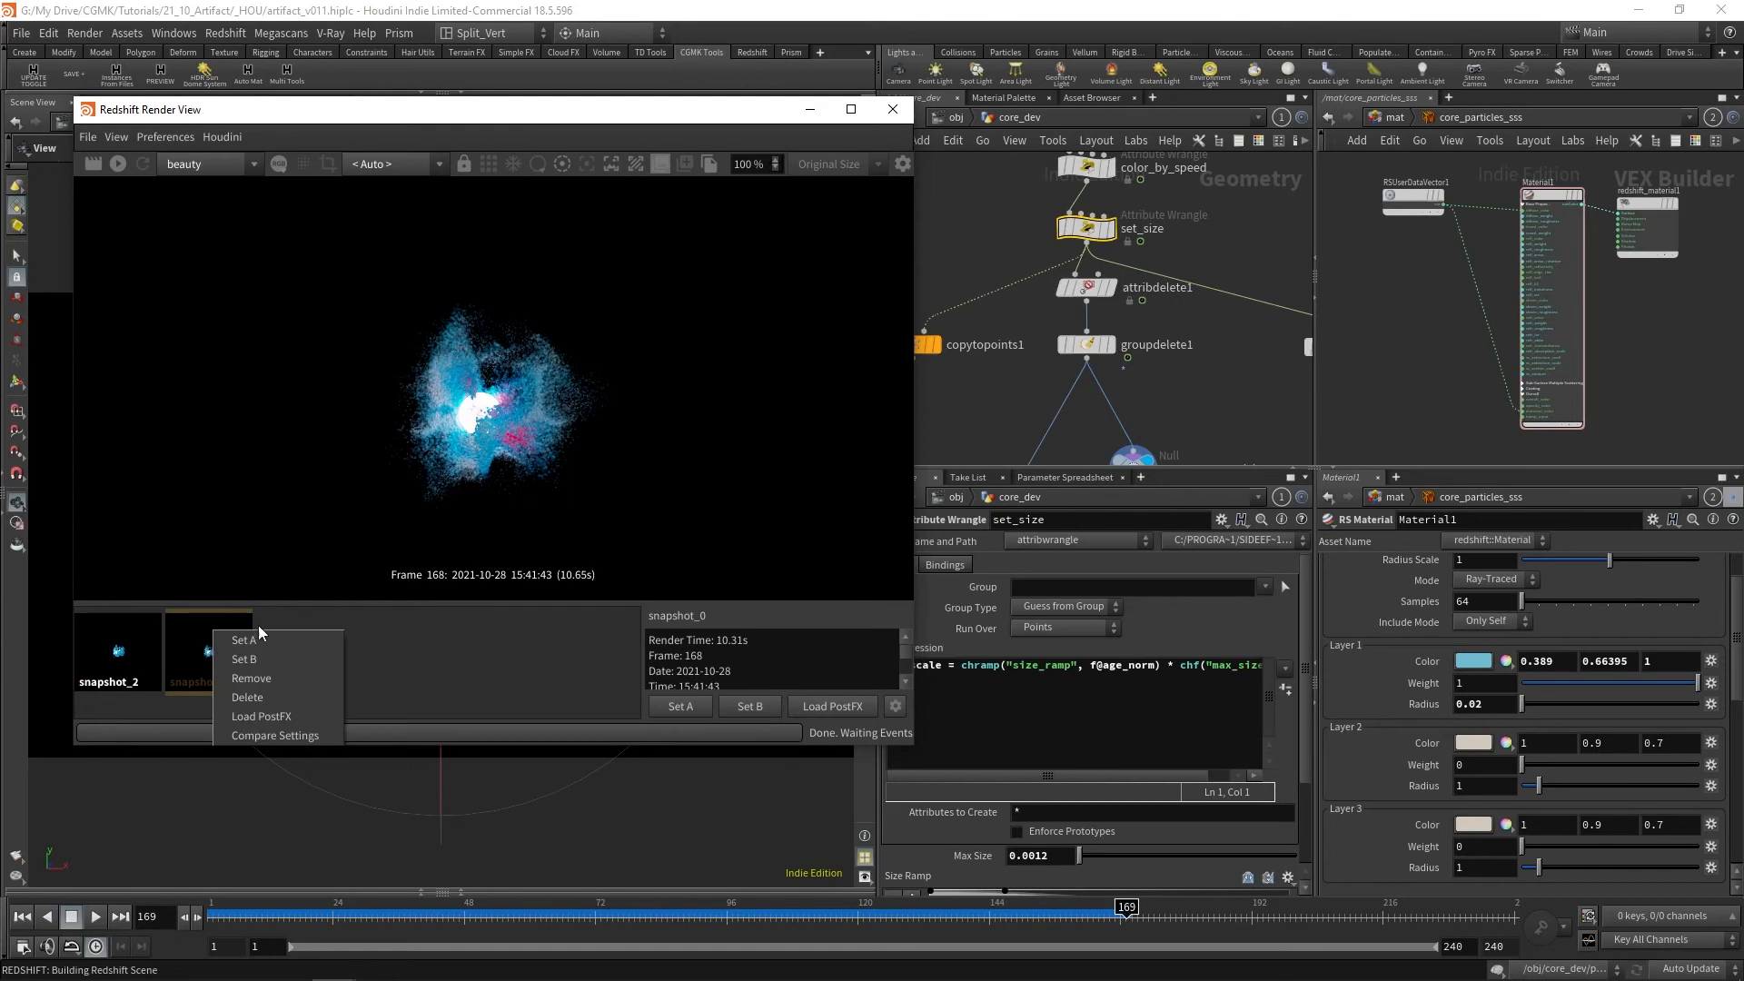
left_click(279, 666)
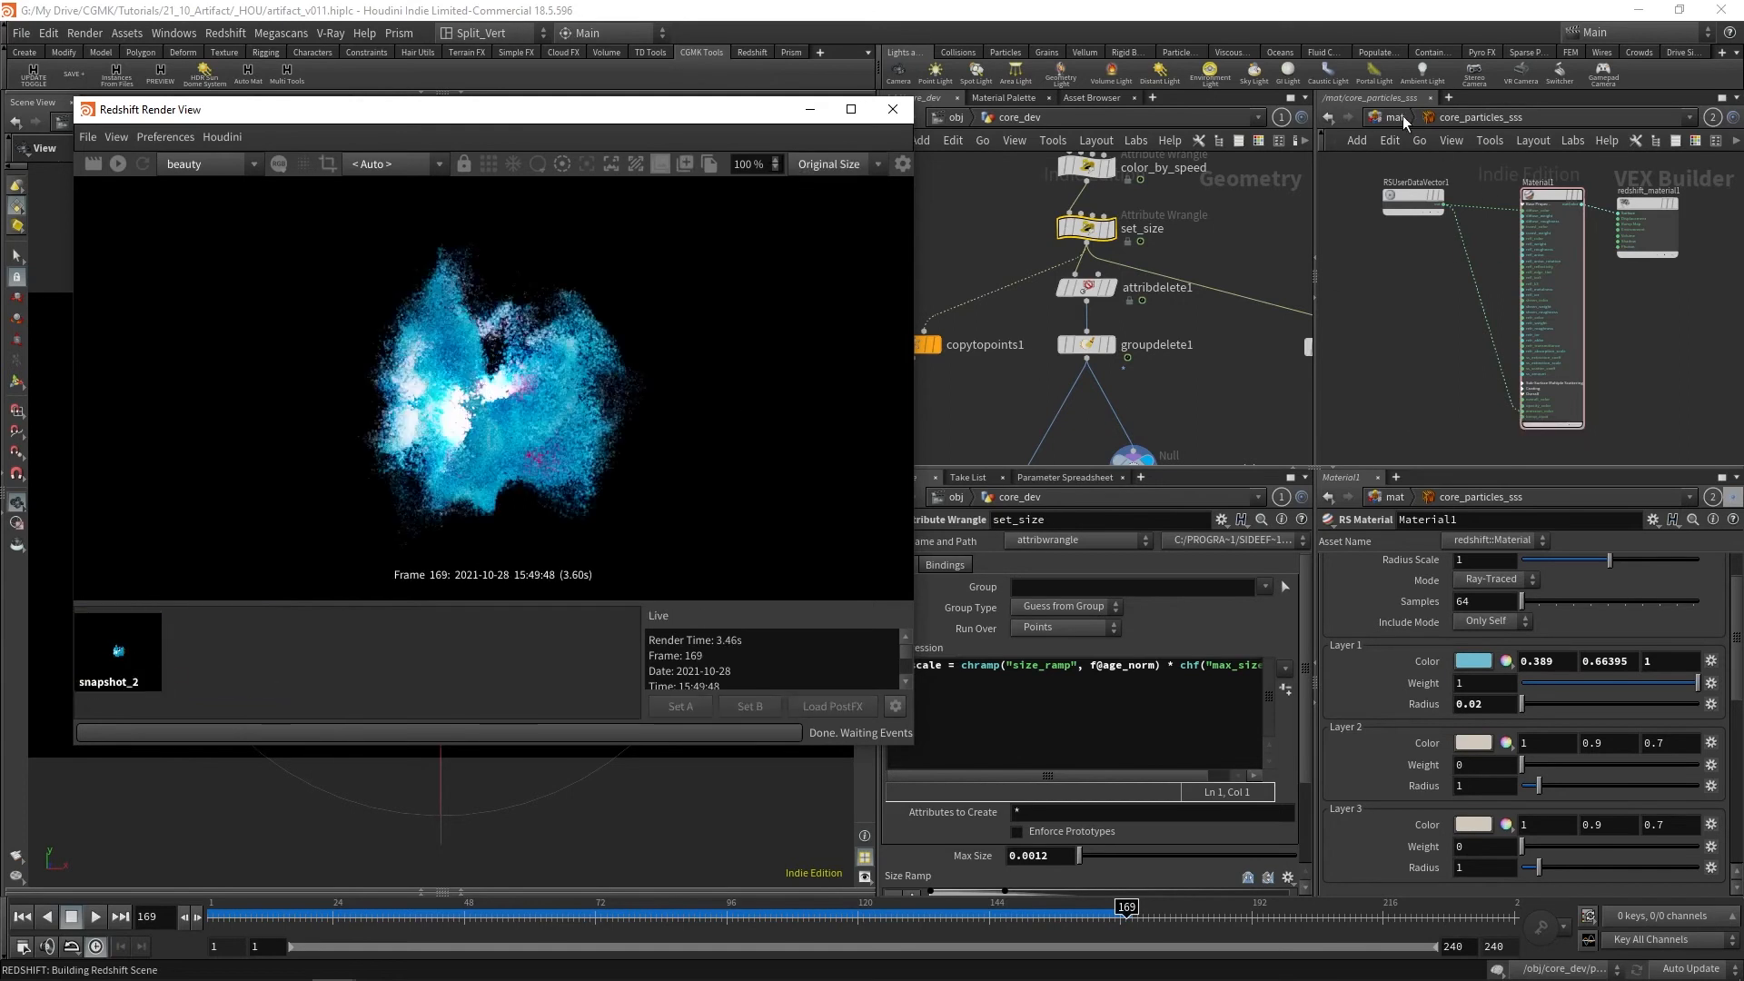
Assign the core_particles material to the rndr_core object and render the frame for comparison.
left_click(960, 117)
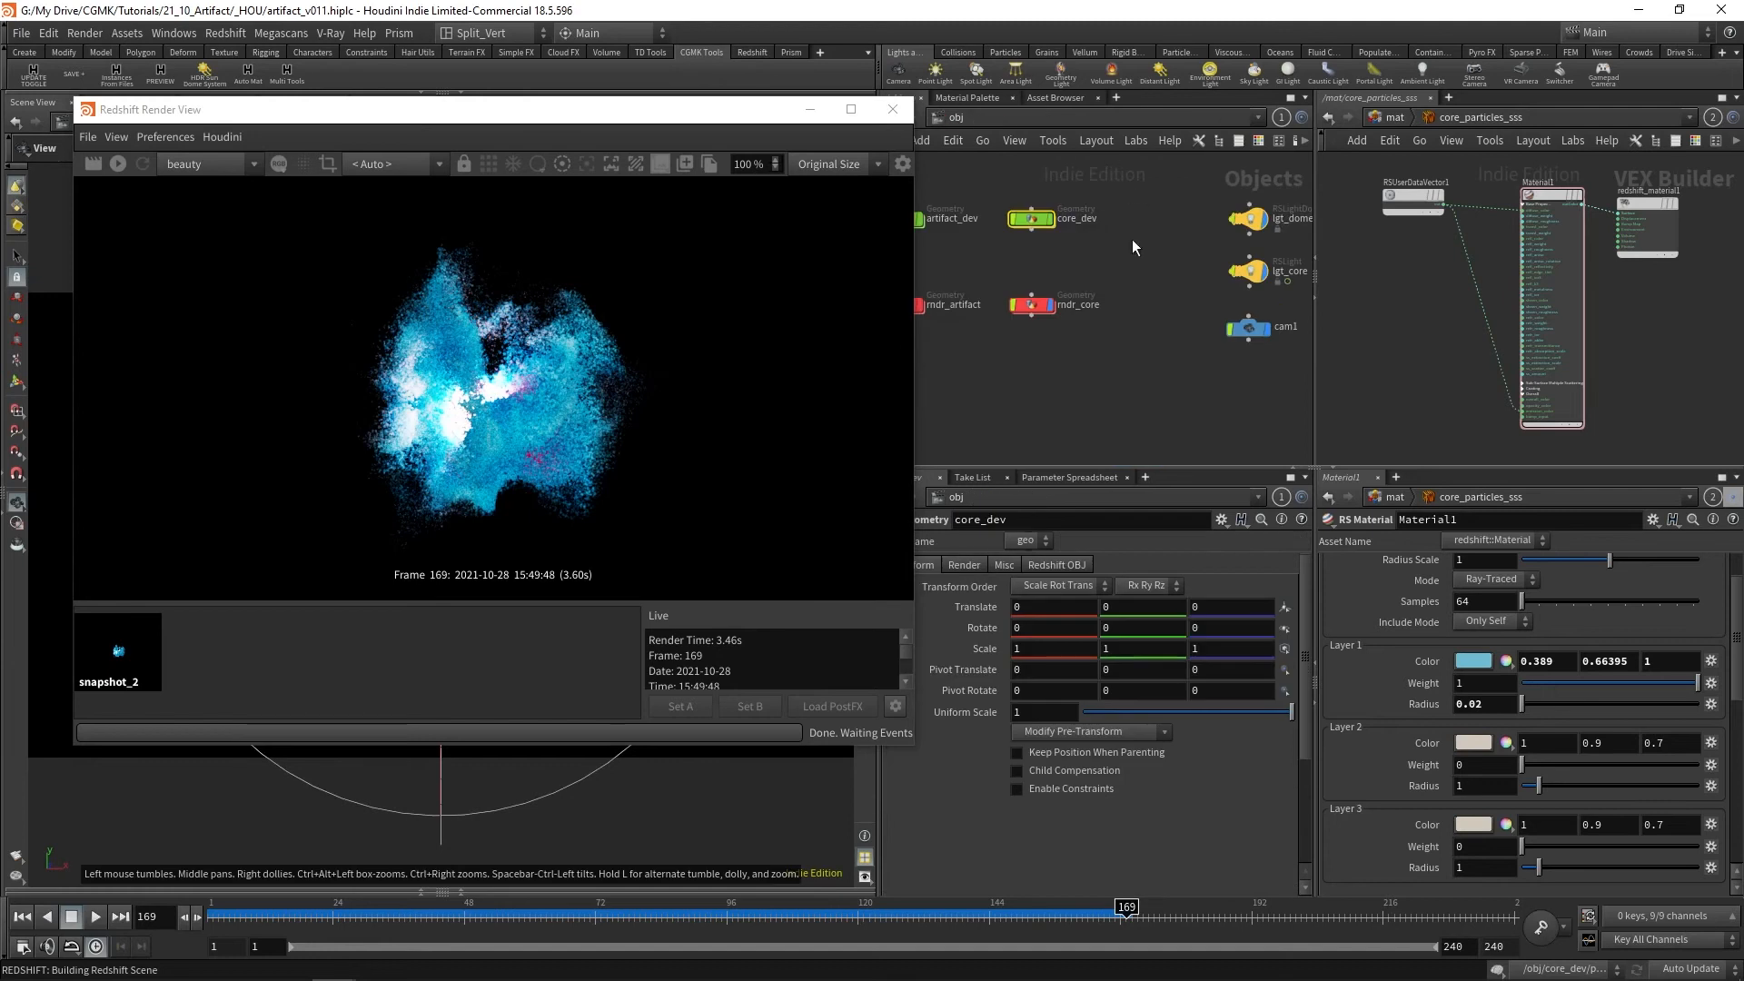
left_click(1037, 306)
left_click(1396, 117)
left_click_drag(1571, 227, 1222, 589)
left_click(92, 163)
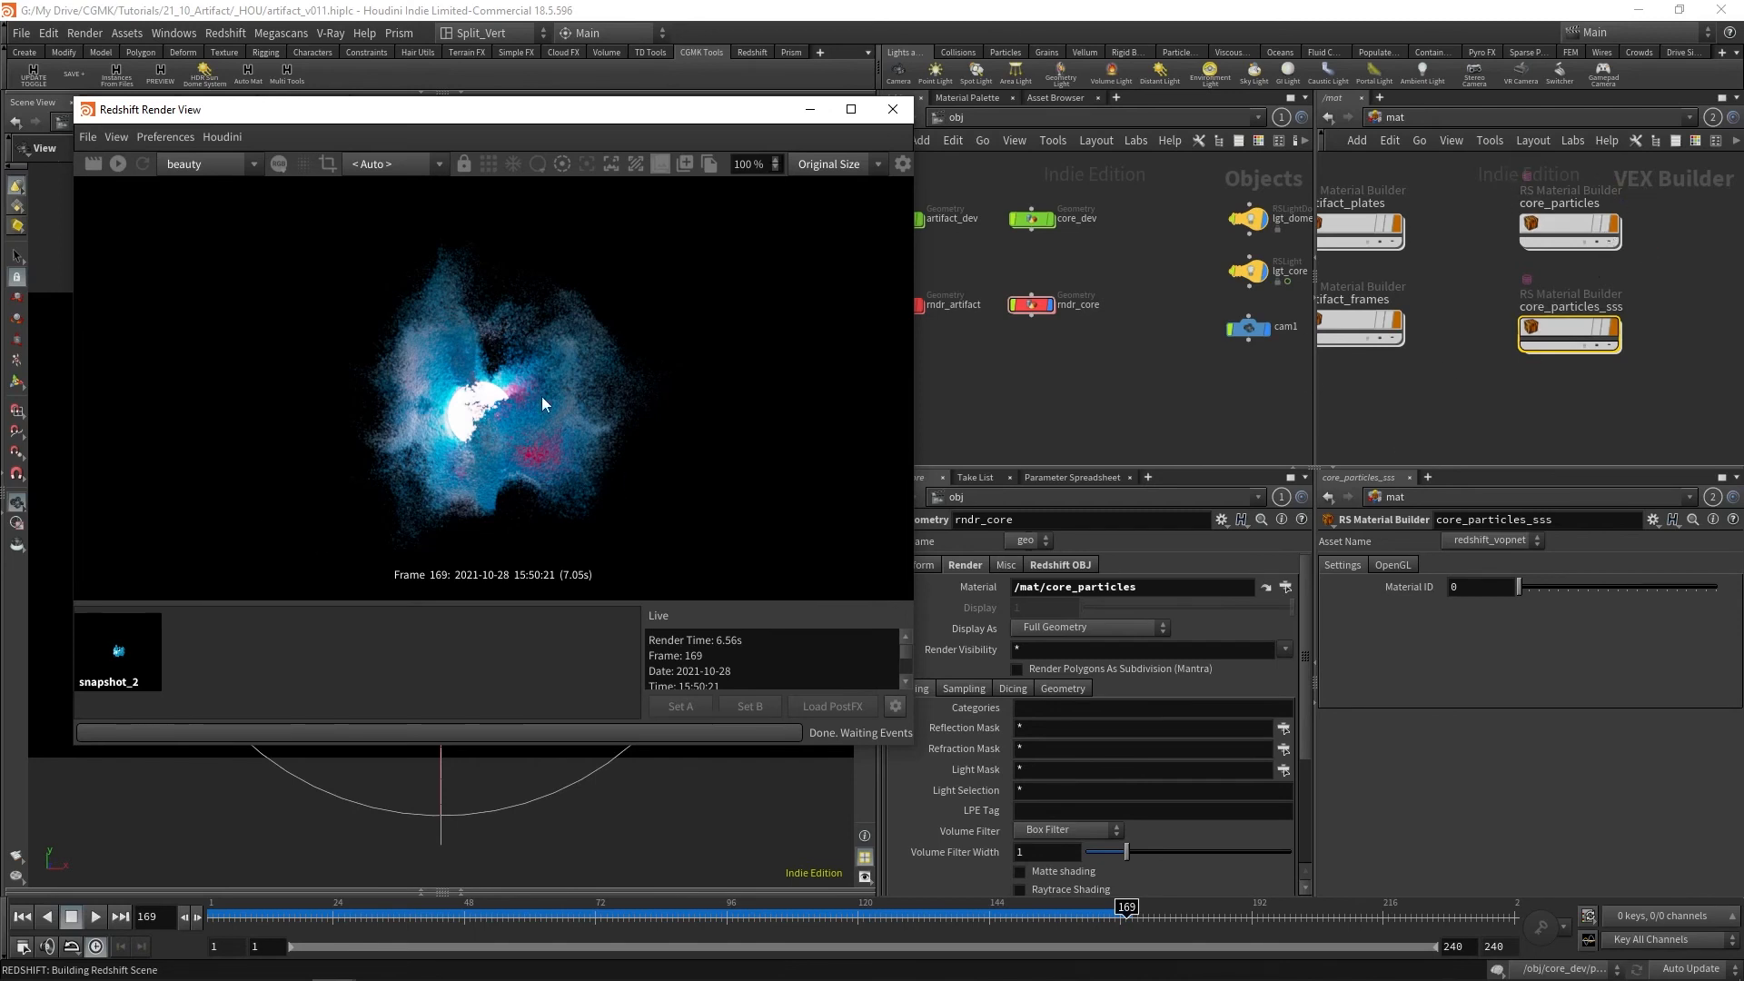
Store a snapshot of the core_particles render and compare it with the subsurface version in snapshot_2.
left_click(704, 171)
left_click(118, 658)
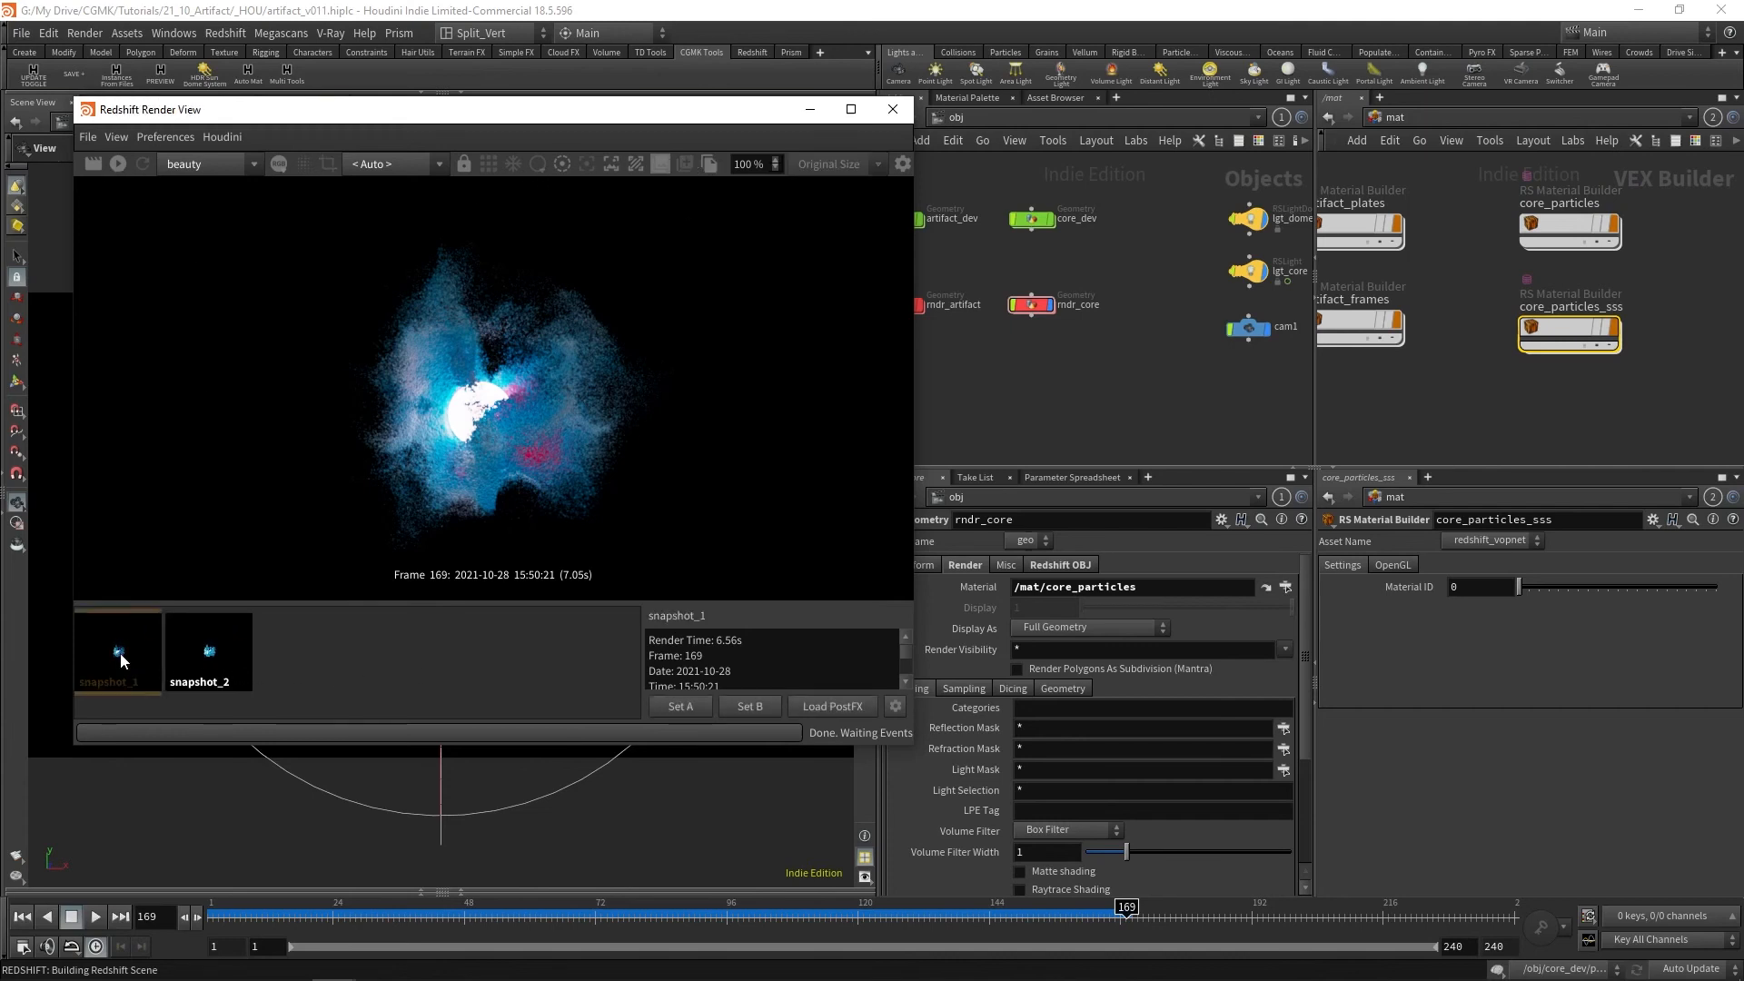
left_click(202, 658)
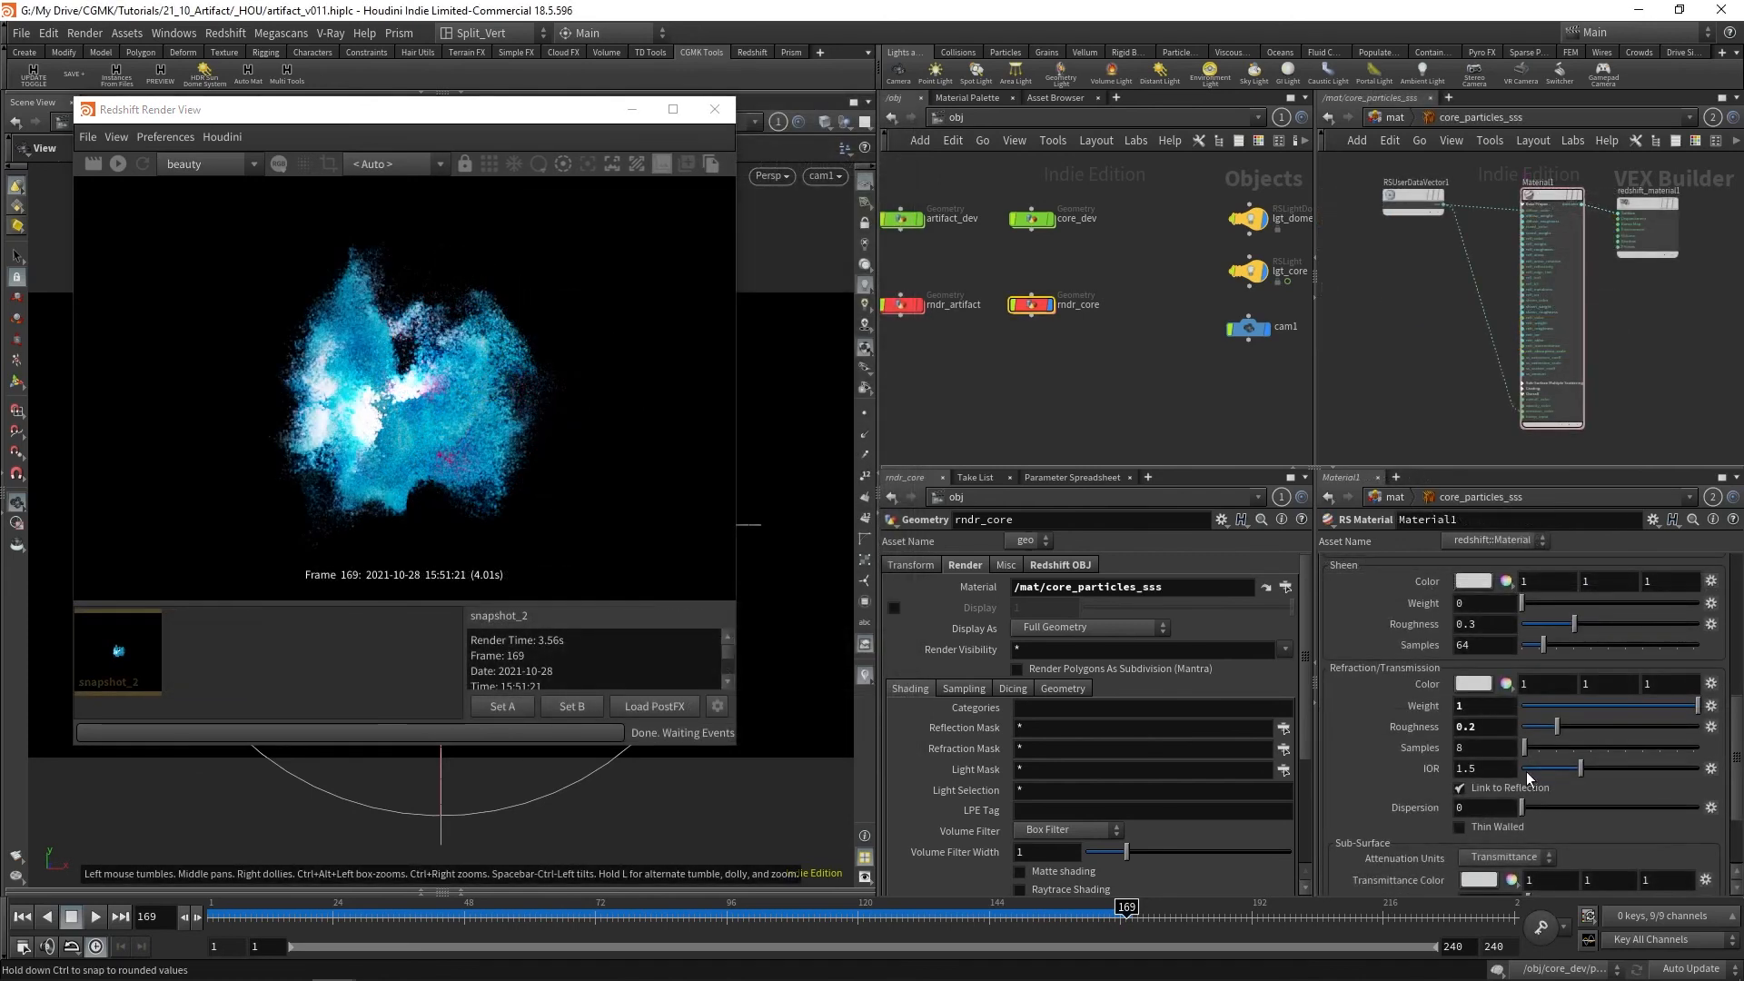
Set the Layer 1 sub-surface radius of the core_particles_sss material to 0.05 during a live render, and stop the render.
scroll(1528, 777, "up", 10)
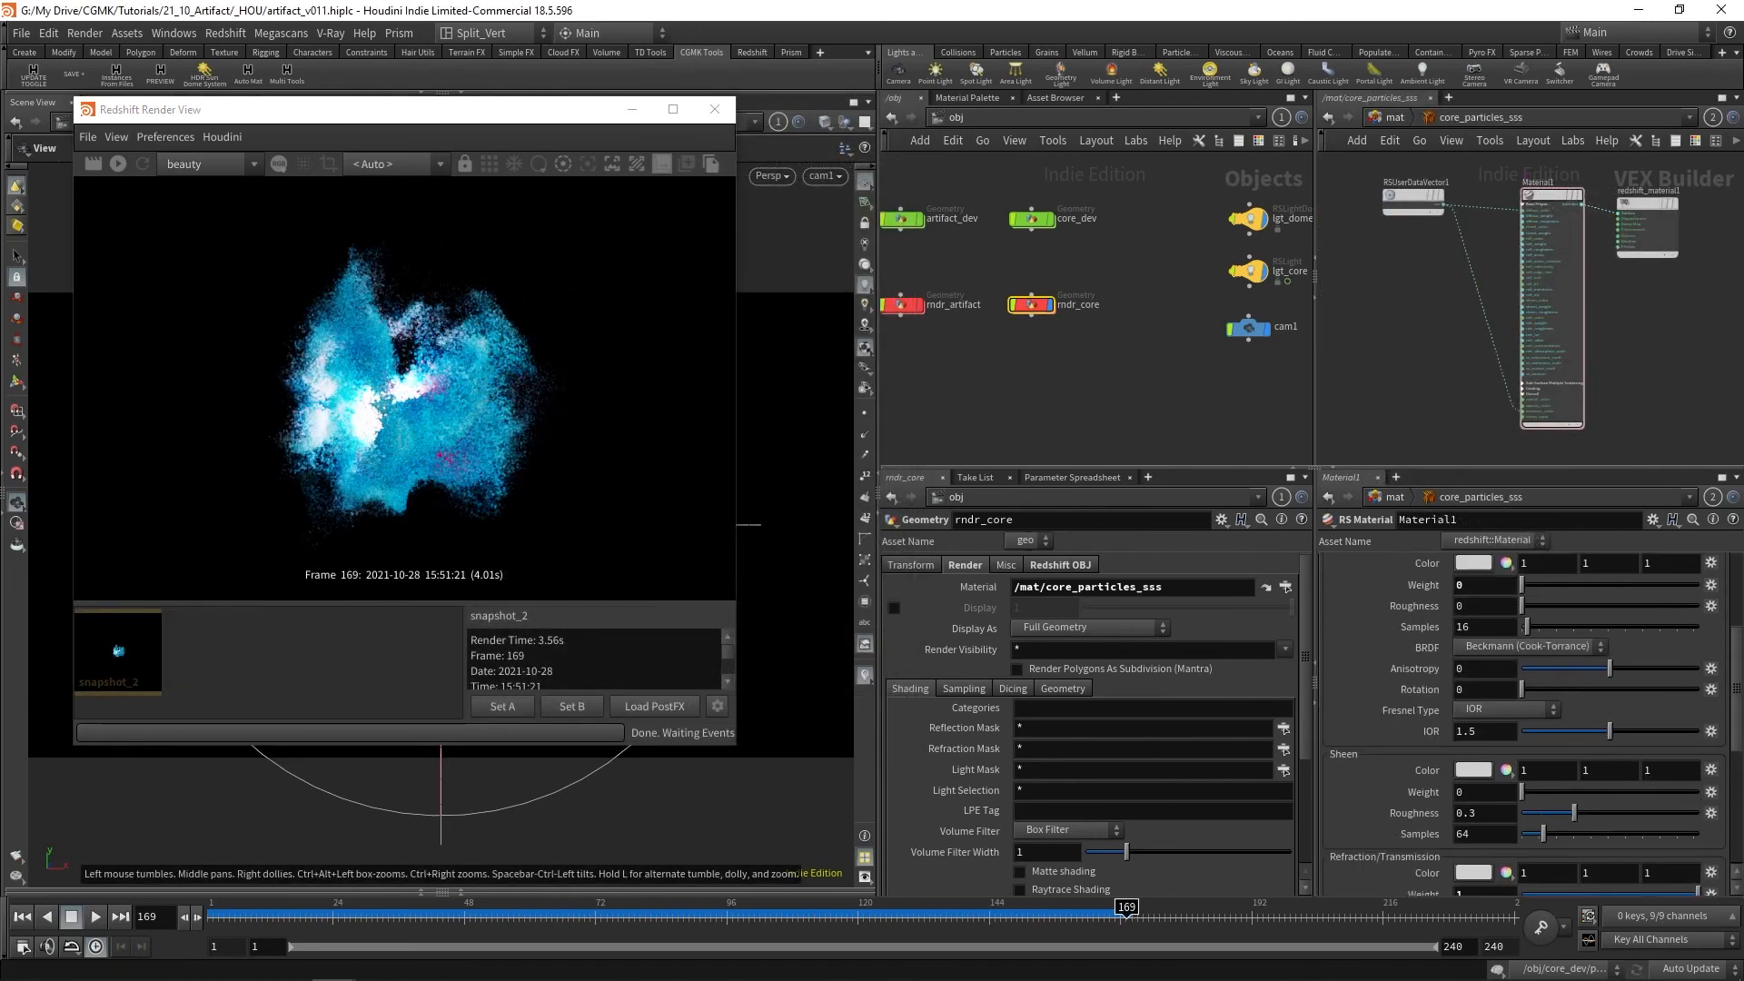
left_click(1451, 565)
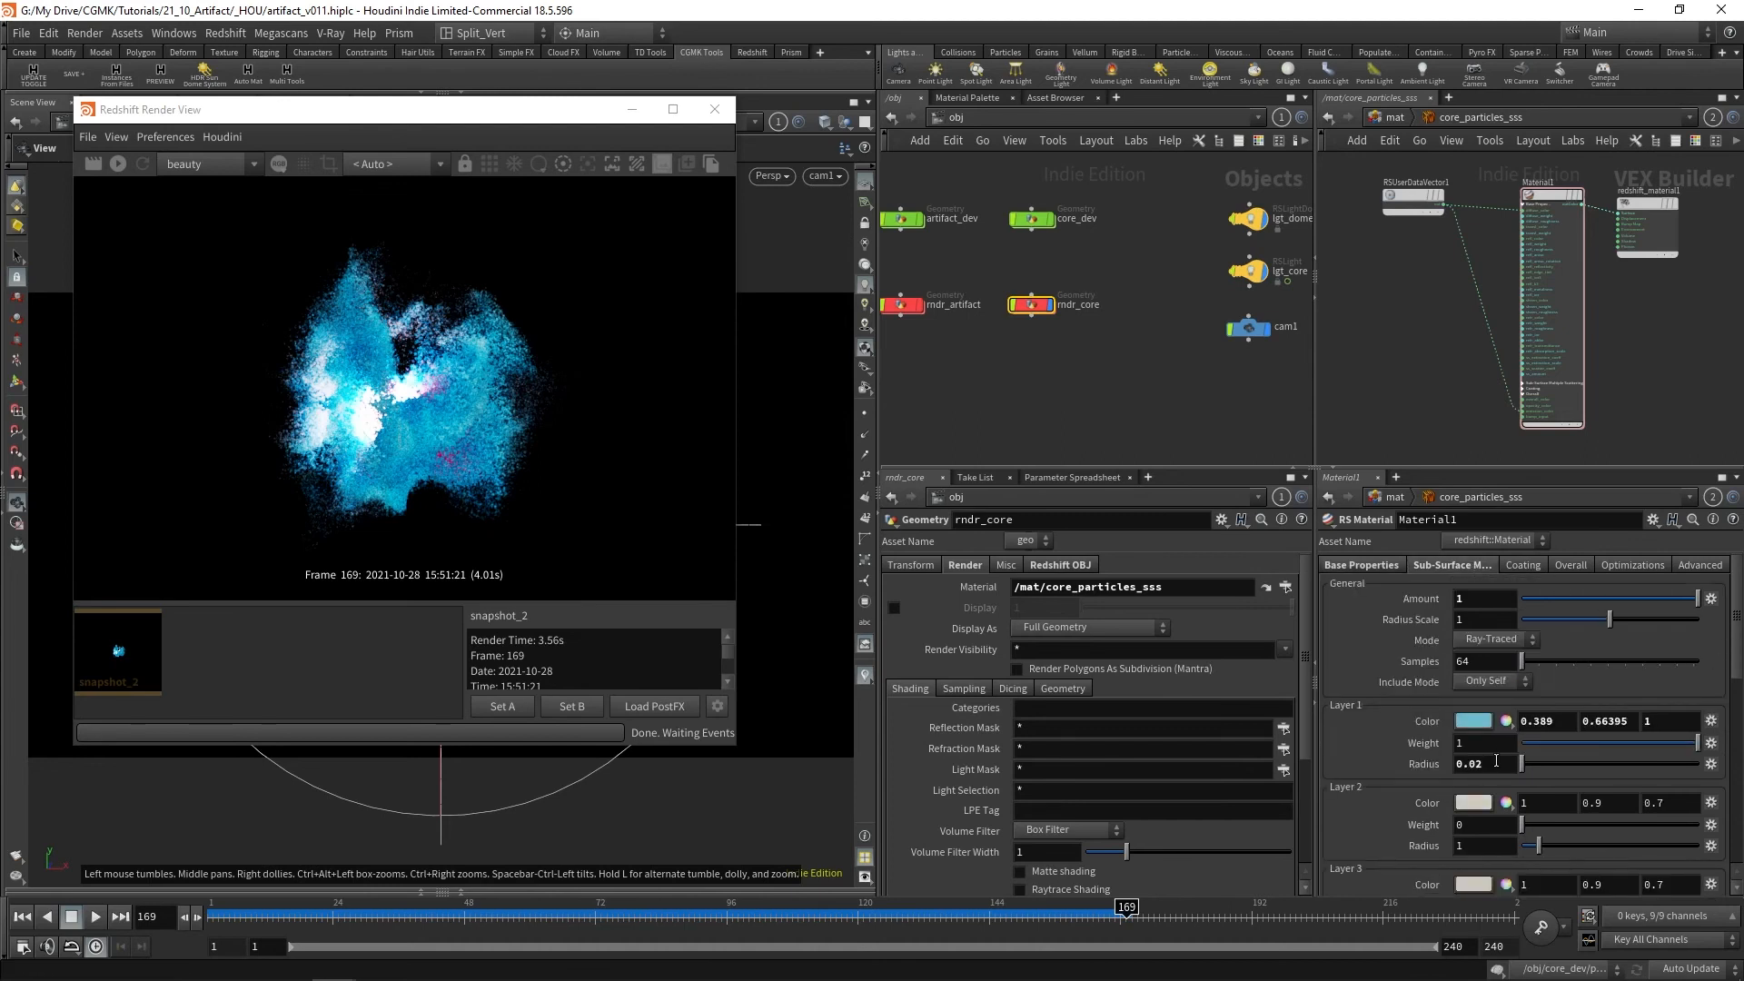
left_click(118, 164)
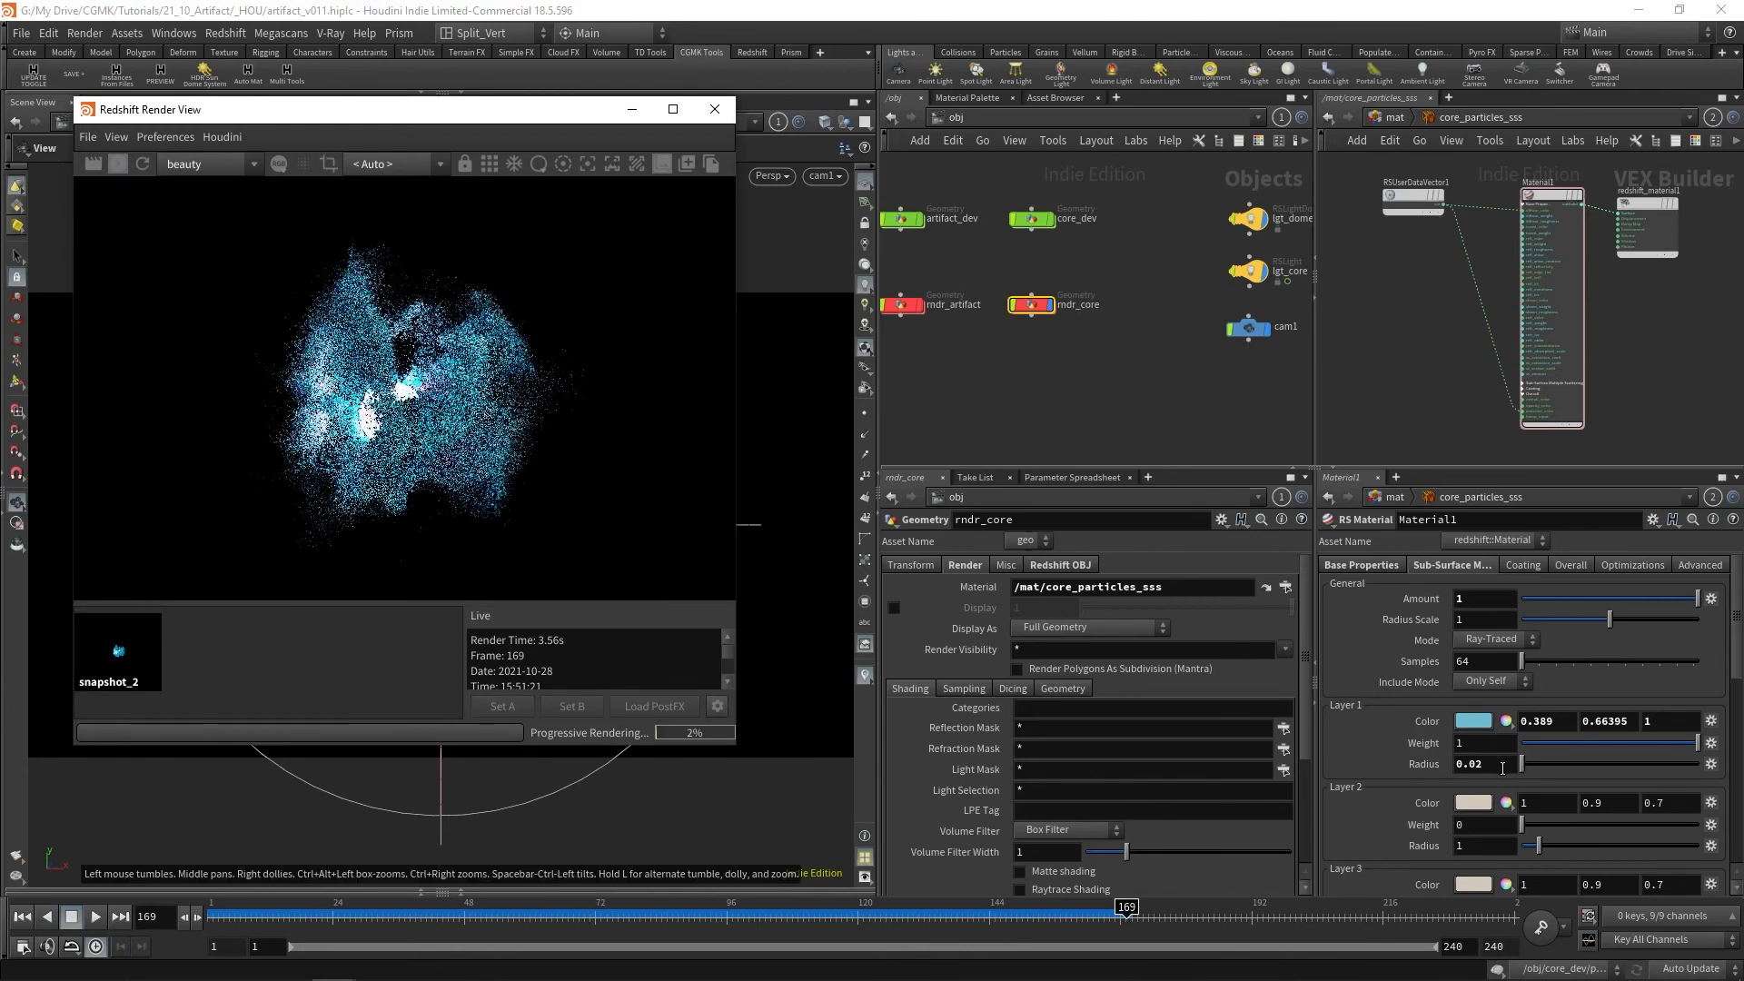
left_click(1502, 766)
type("0.05")
key("Return")
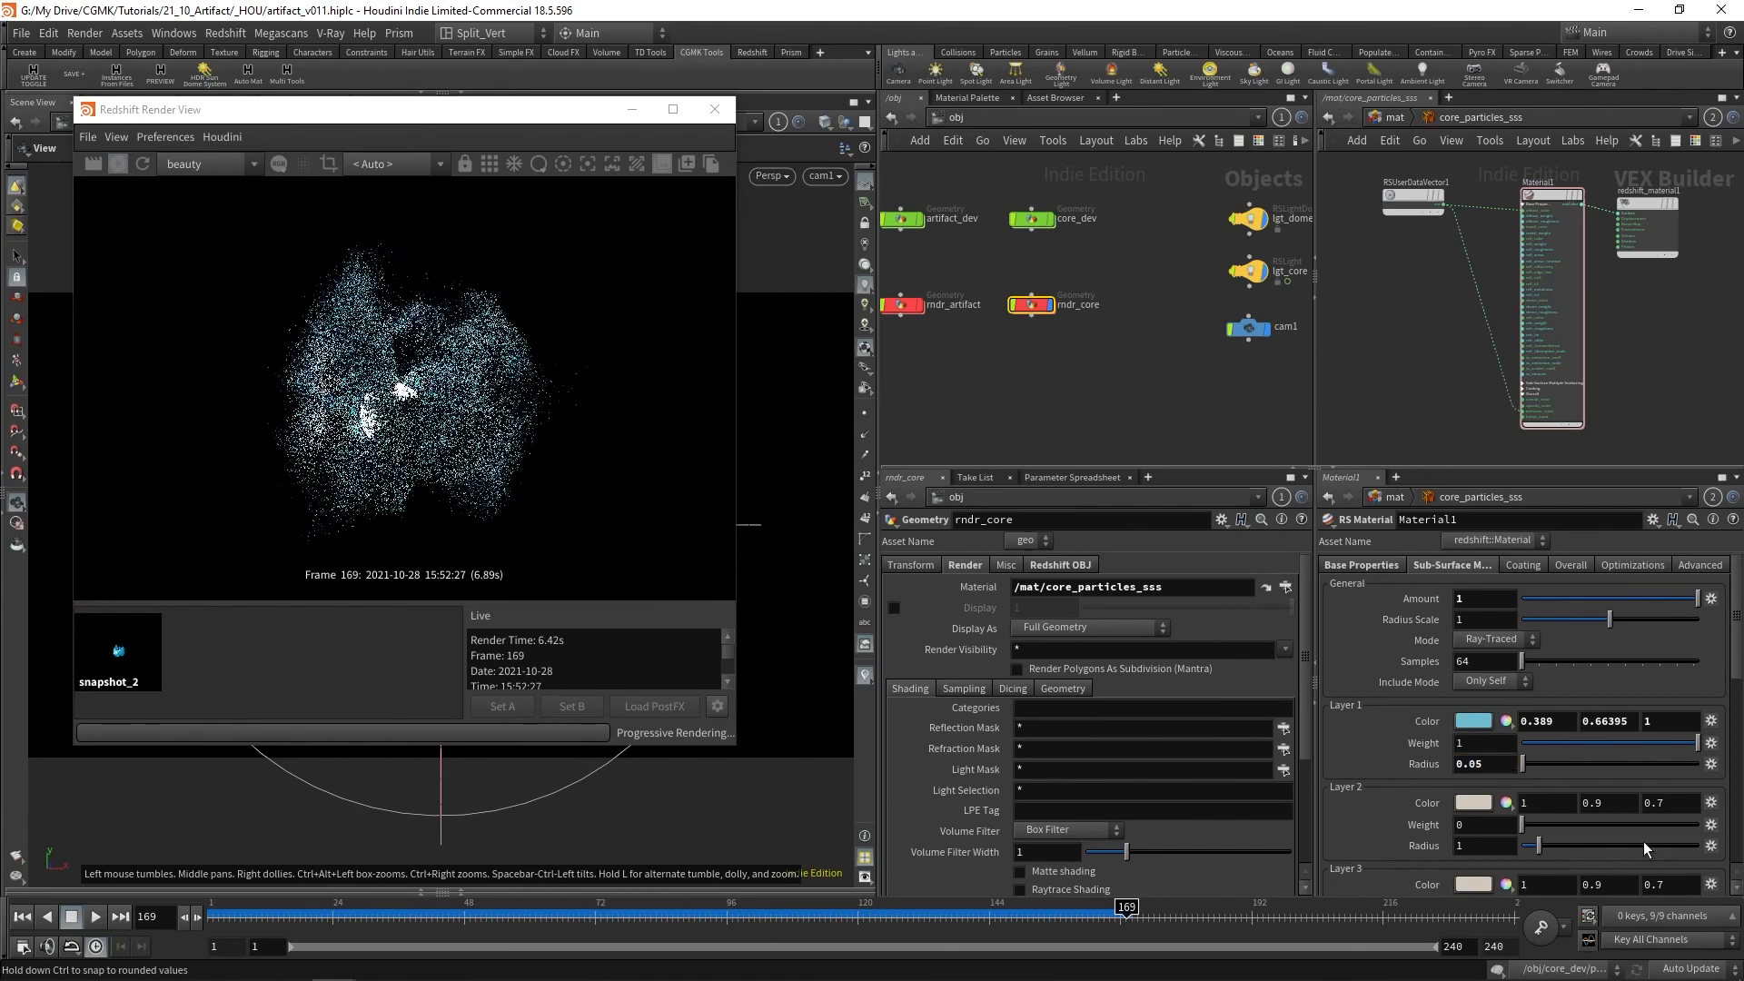
left_click(118, 164)
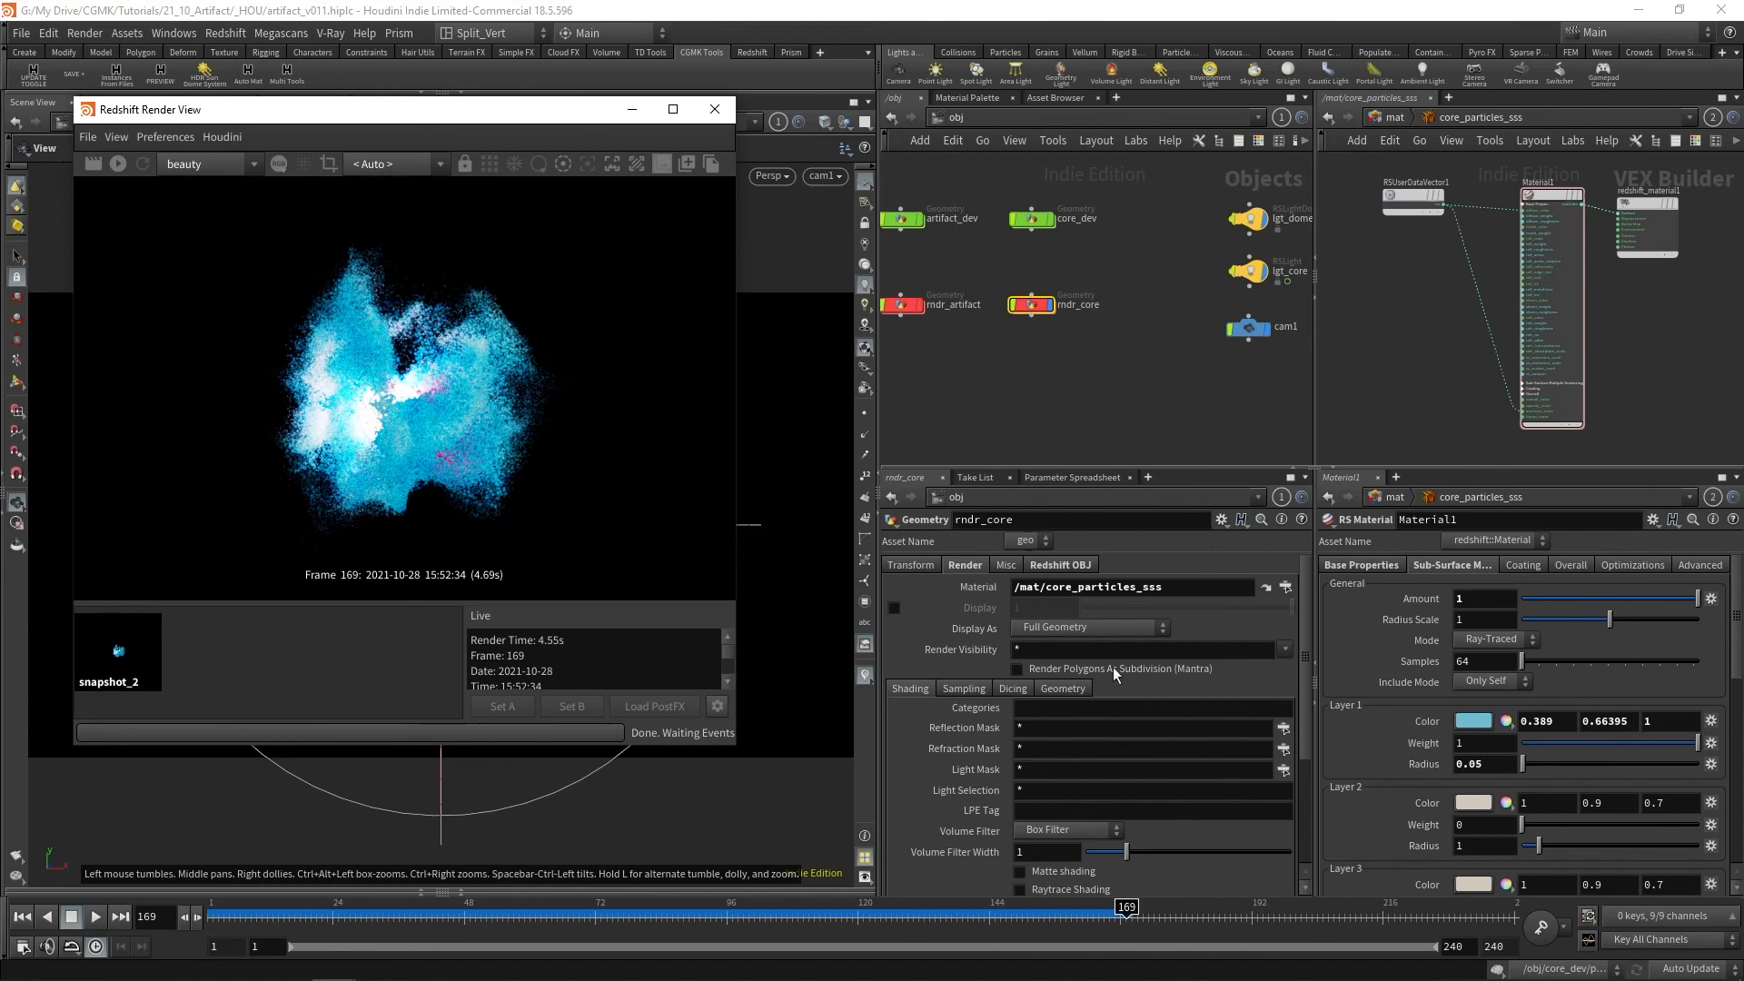
Set the Layer 1 sub-surface radius to 0.01, store a snapshot of the previous render, and render the frame again.
left_click(1473, 764)
left_click_drag(1473, 764, 1528, 772)
type("1")
key("Return")
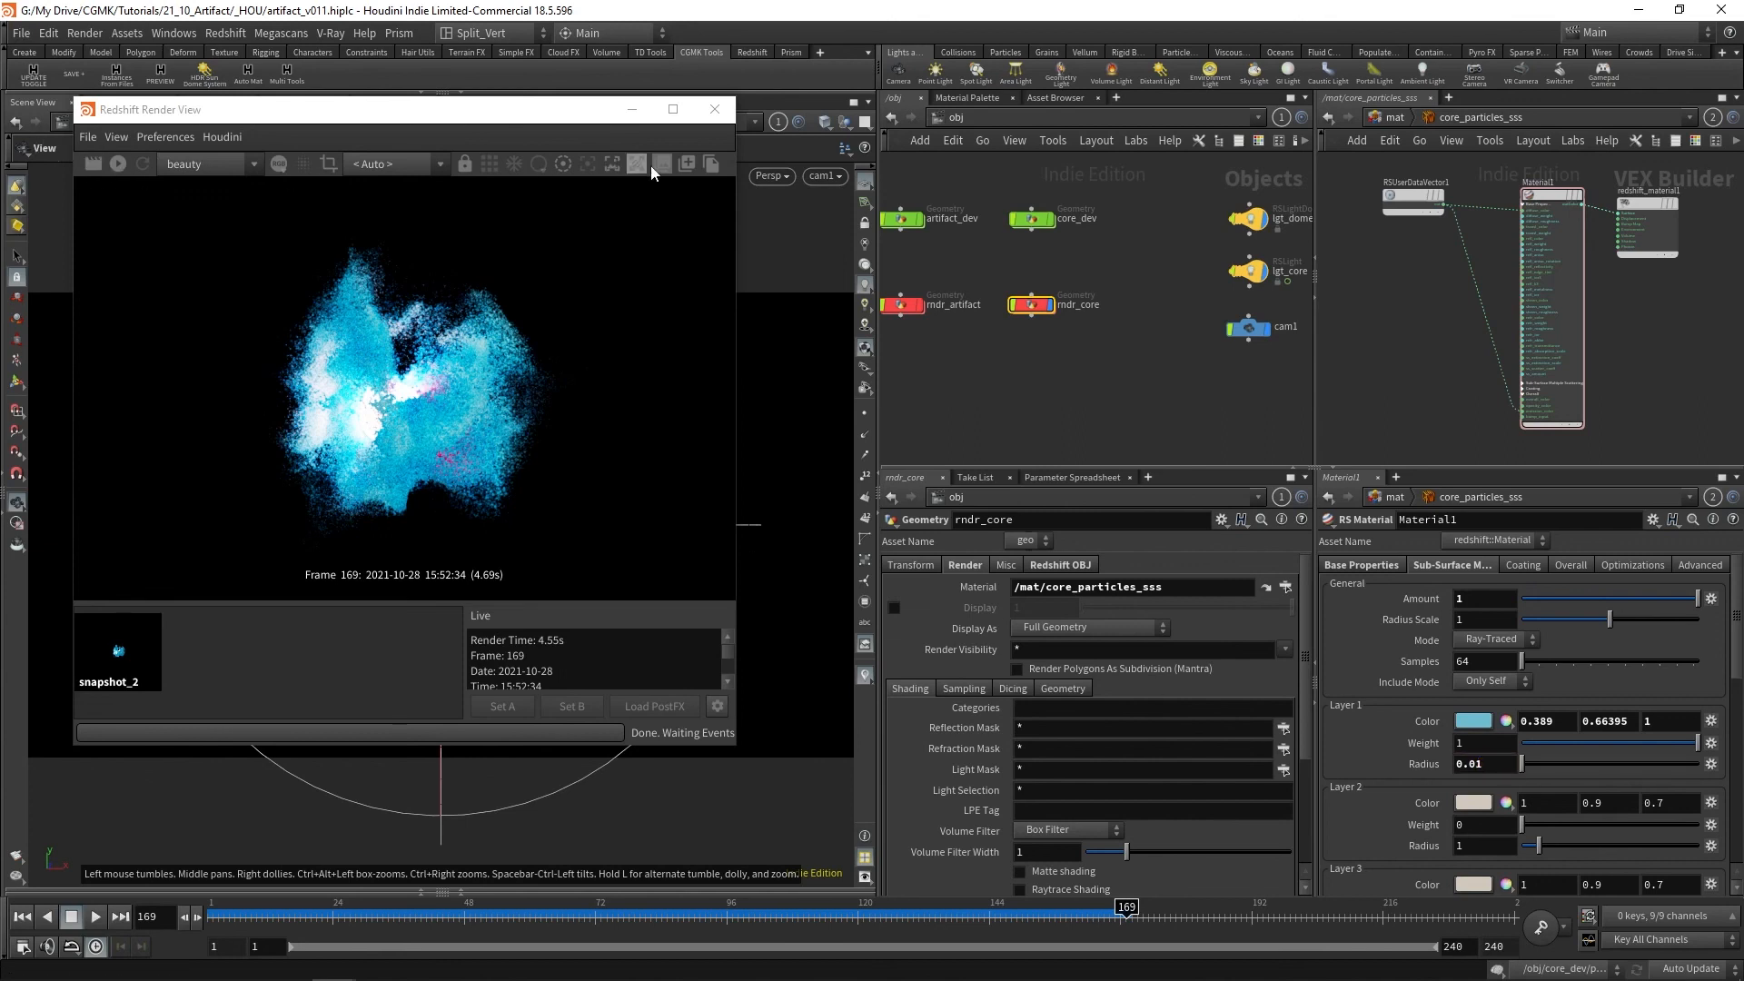
left_click(537, 164)
left_click(113, 163)
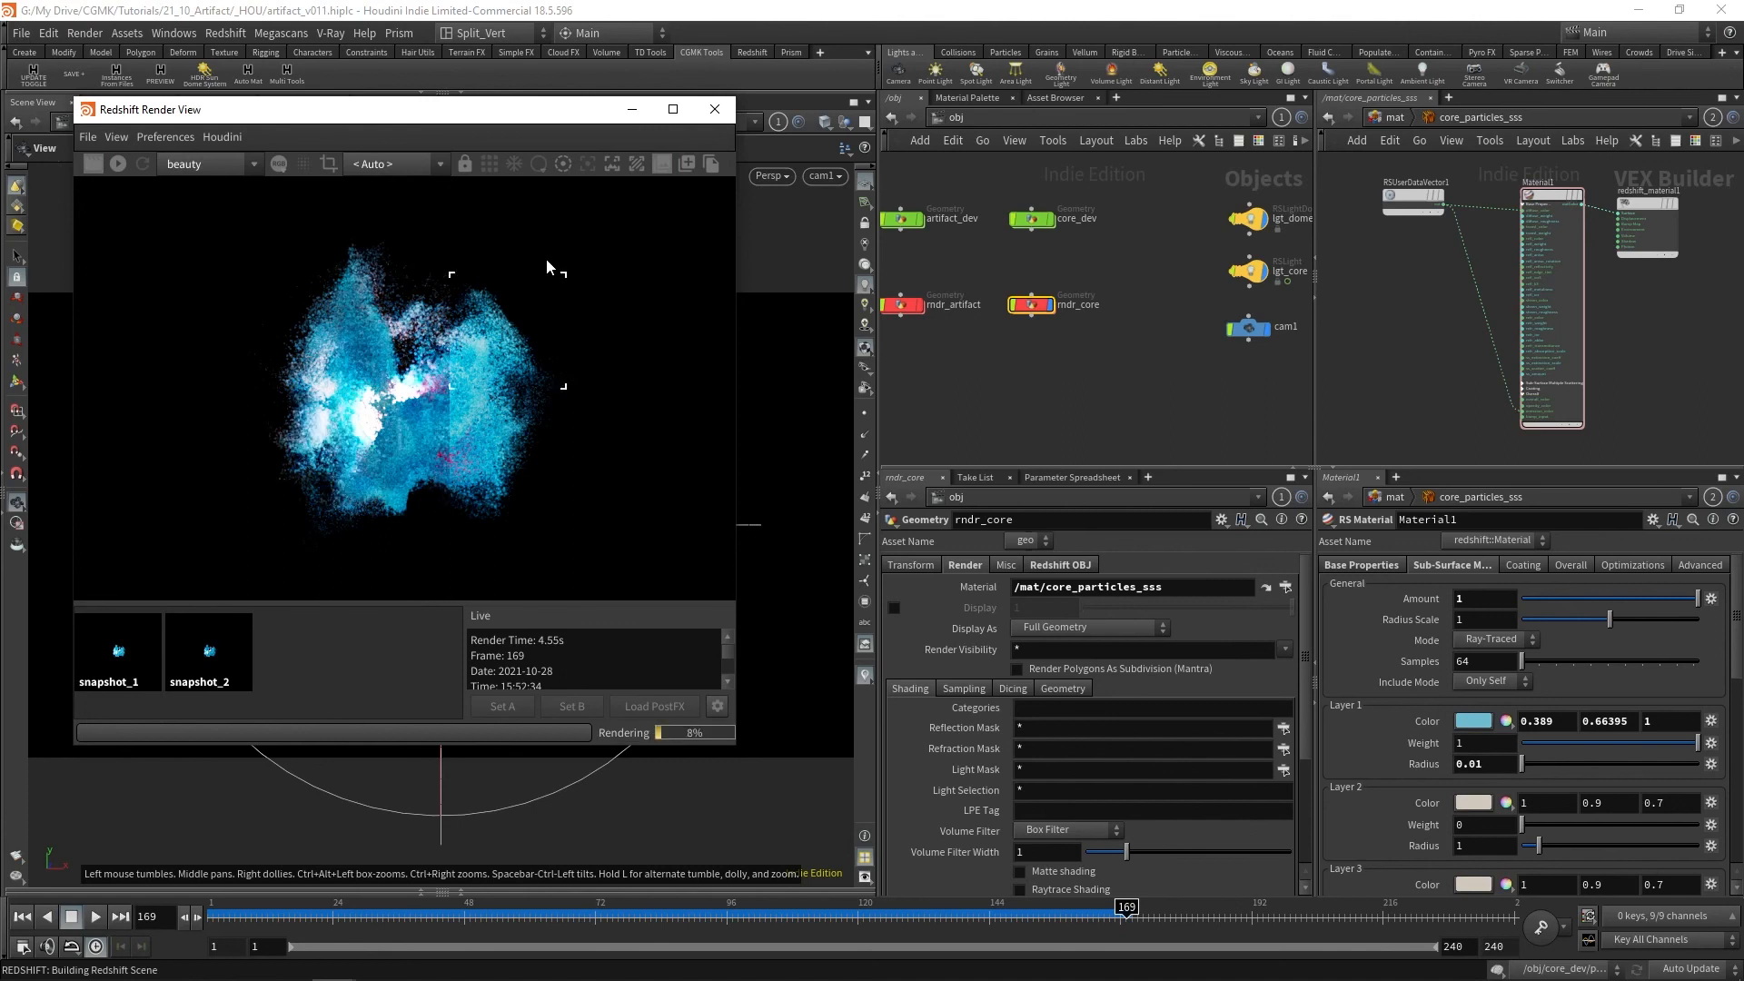
Store a snapshot of the 0.01 radius render and compare the three snapshots with each other.
left_click(687, 164)
left_click(305, 668)
left_click(223, 655)
left_click(123, 658)
left_click(191, 654)
left_click(287, 662)
left_click(234, 660)
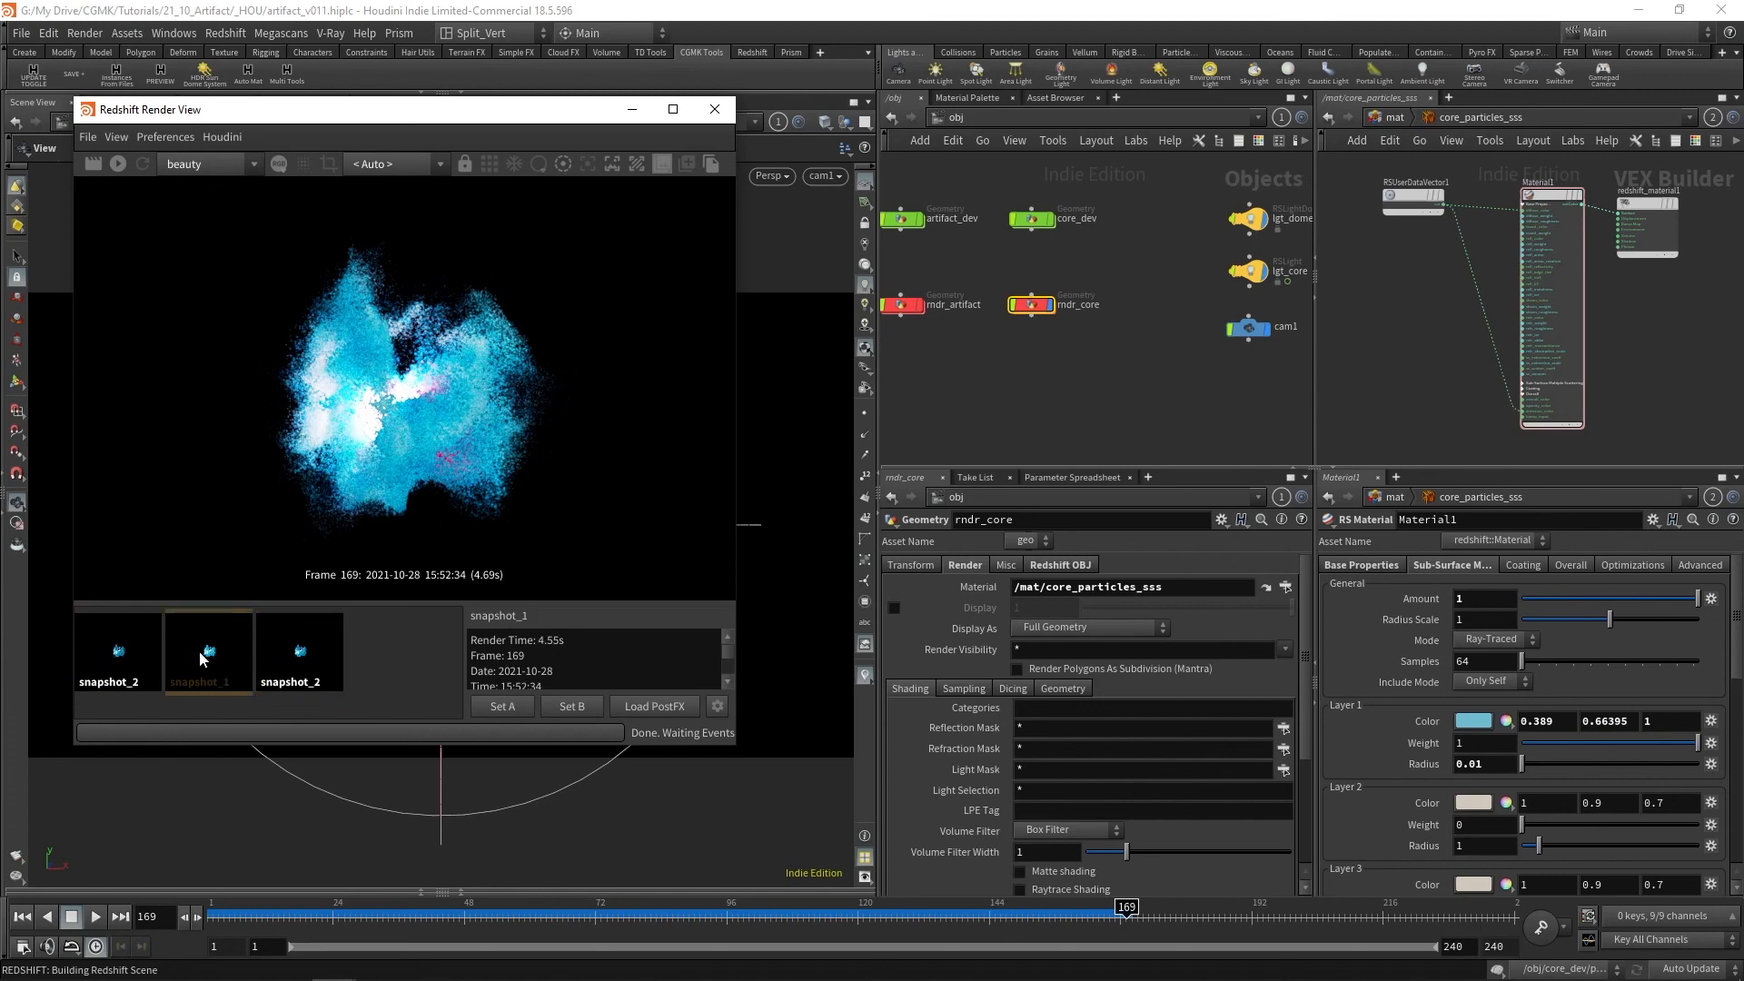
left_click(135, 653)
left_click(226, 648)
left_click(313, 649)
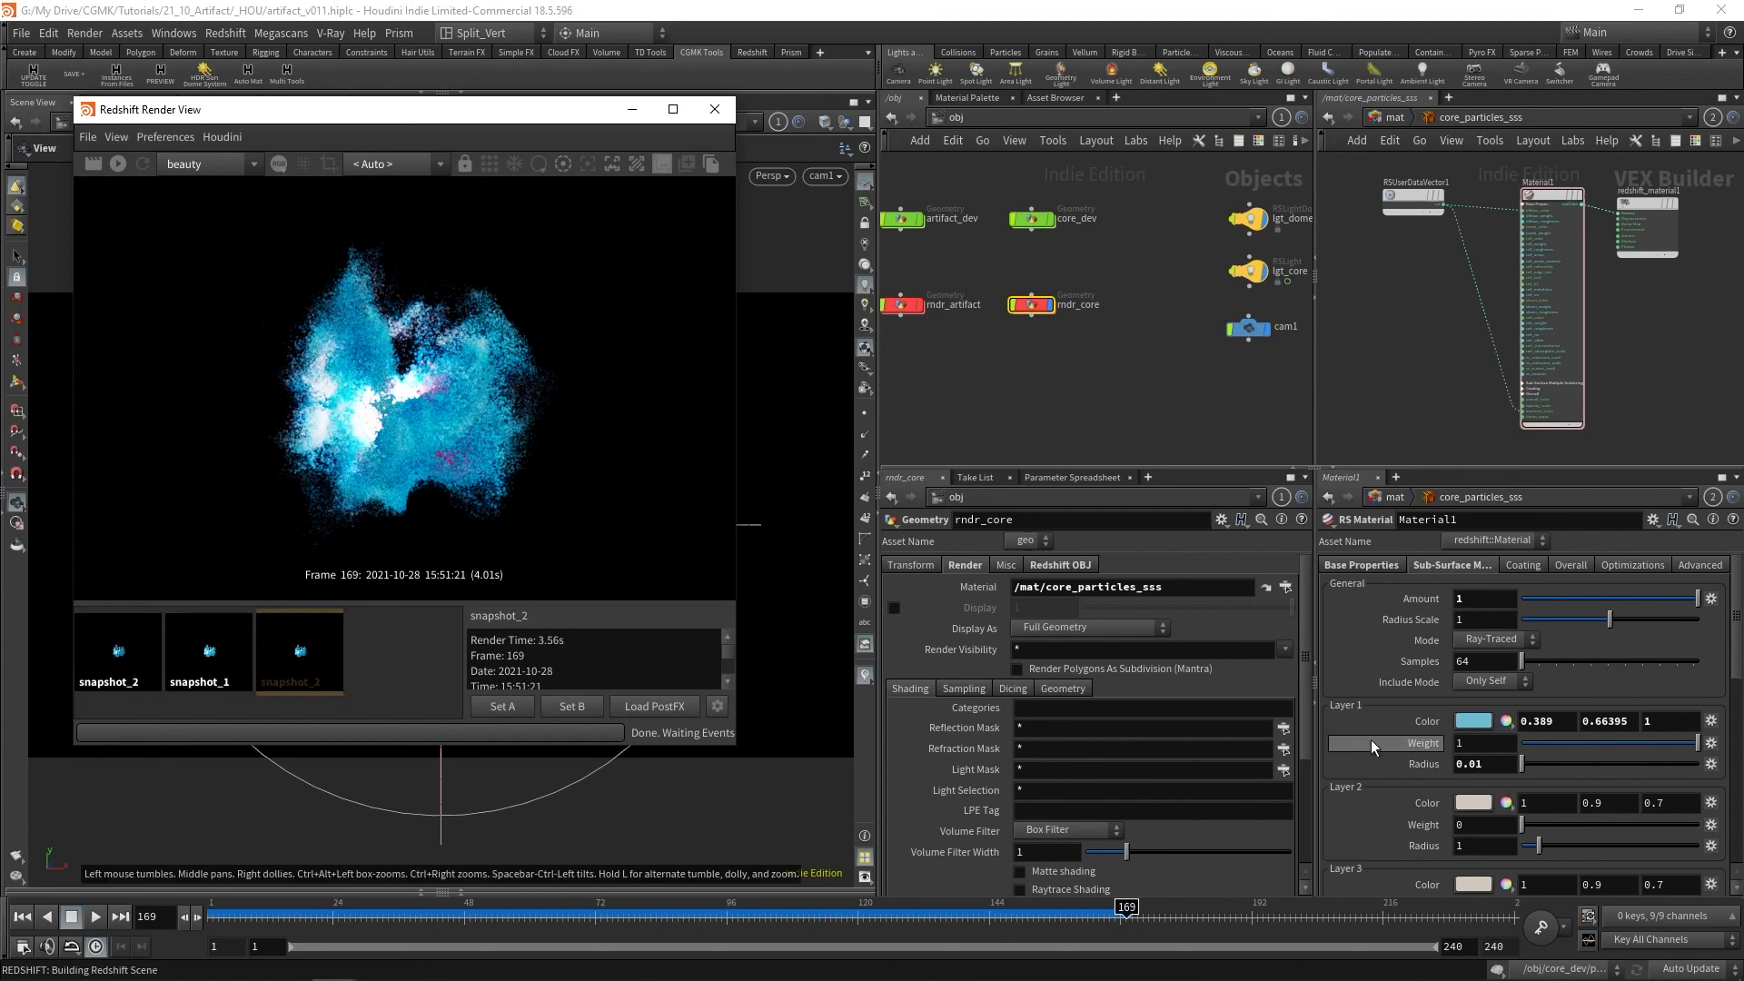
Set the Layer 1 sub-surface radius to 0.02 and render the frame.
left_click(1486, 765)
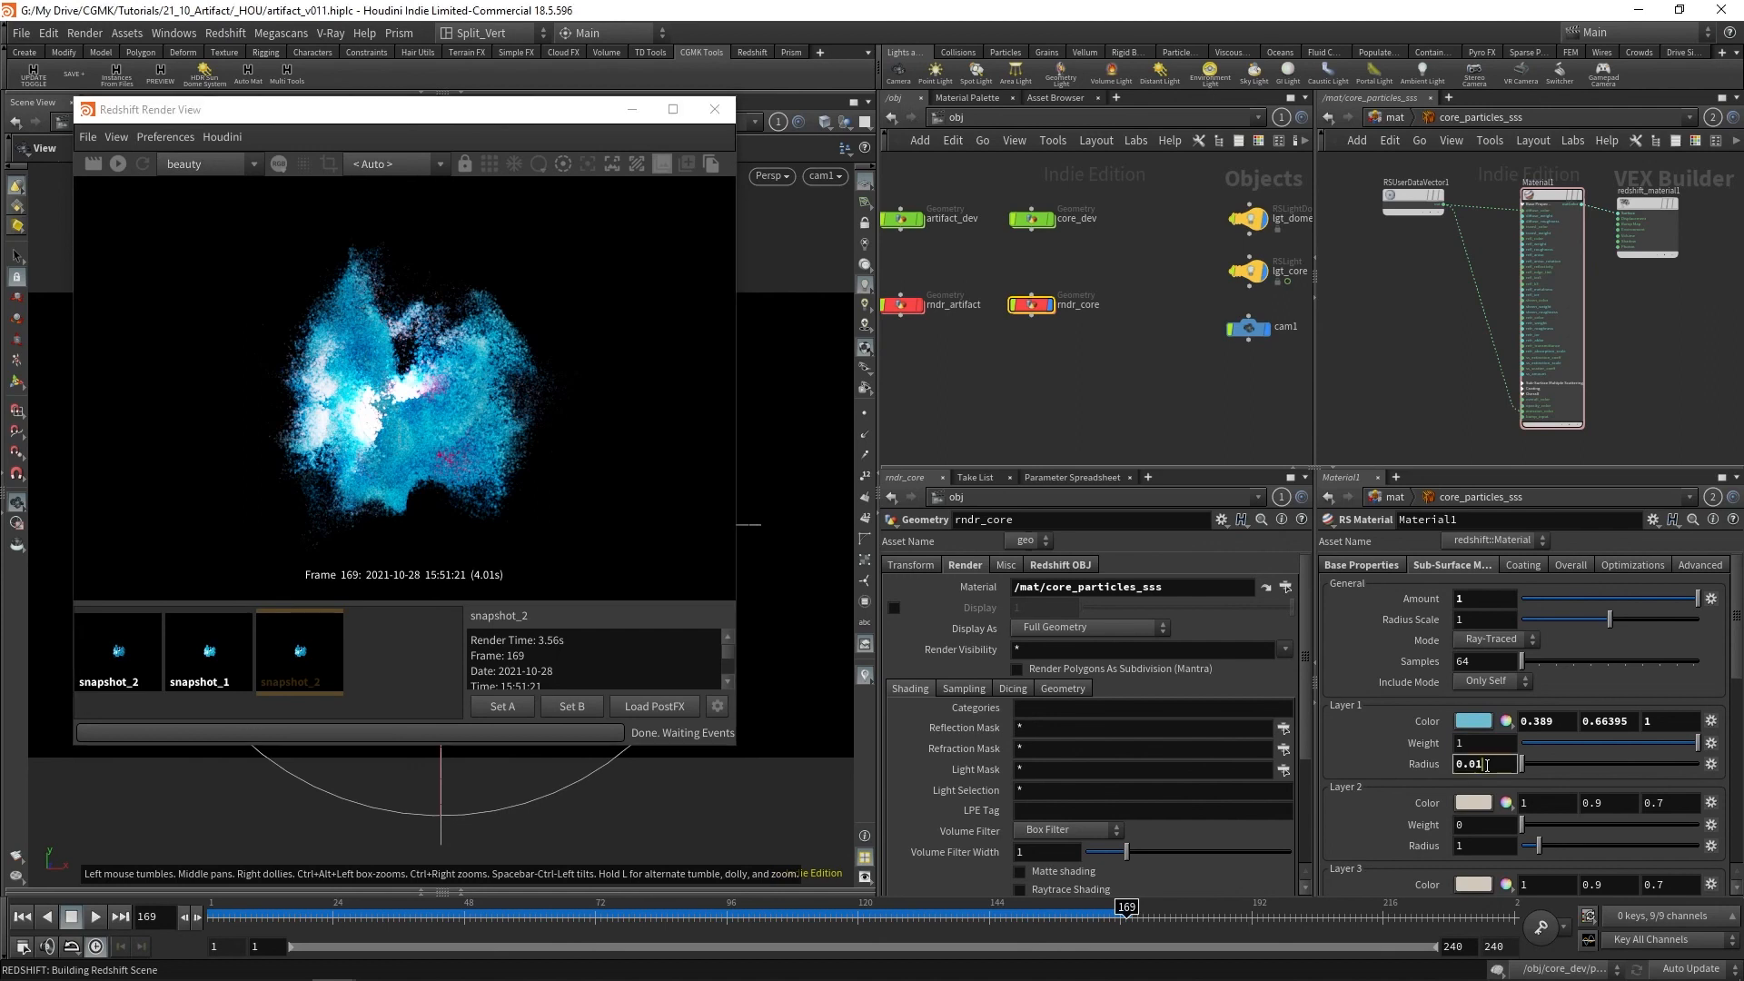
key("BackSpace")
type("2")
key("Return")
left_click(95, 165)
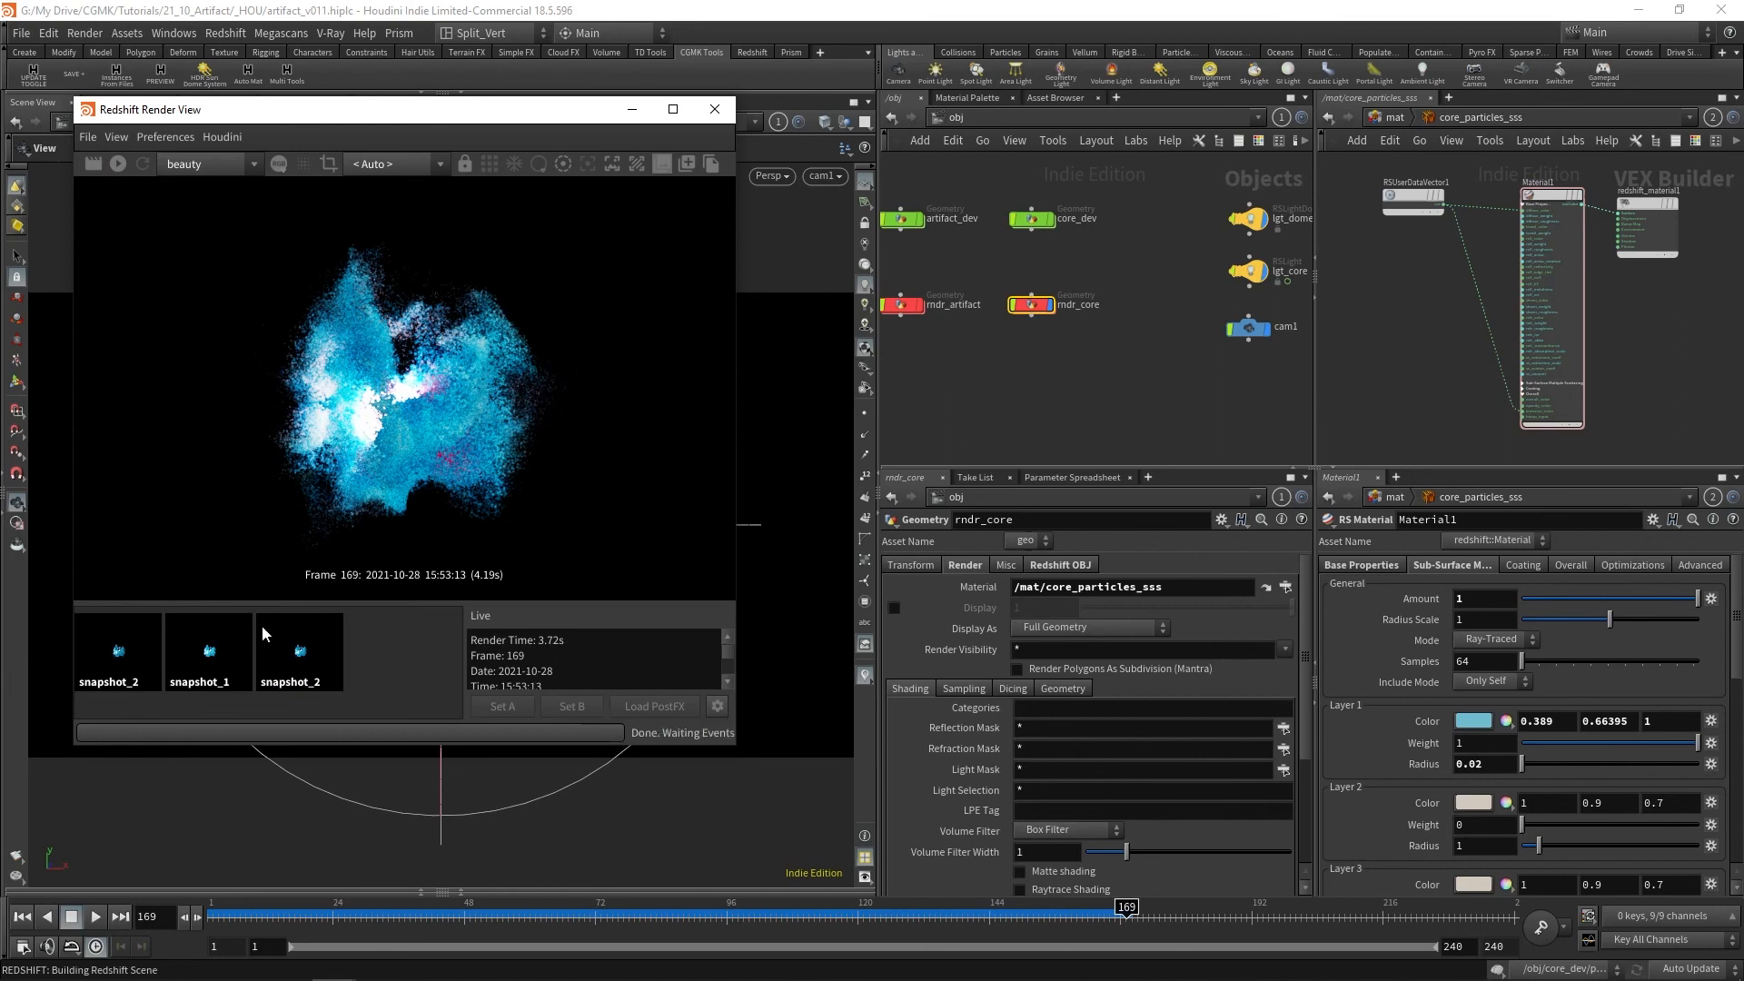
Remove all three stored snapshots and hide the snapshot area of the render view.
left_click(139, 660)
right_click(139, 660)
left_click(162, 697)
right_click(209, 664)
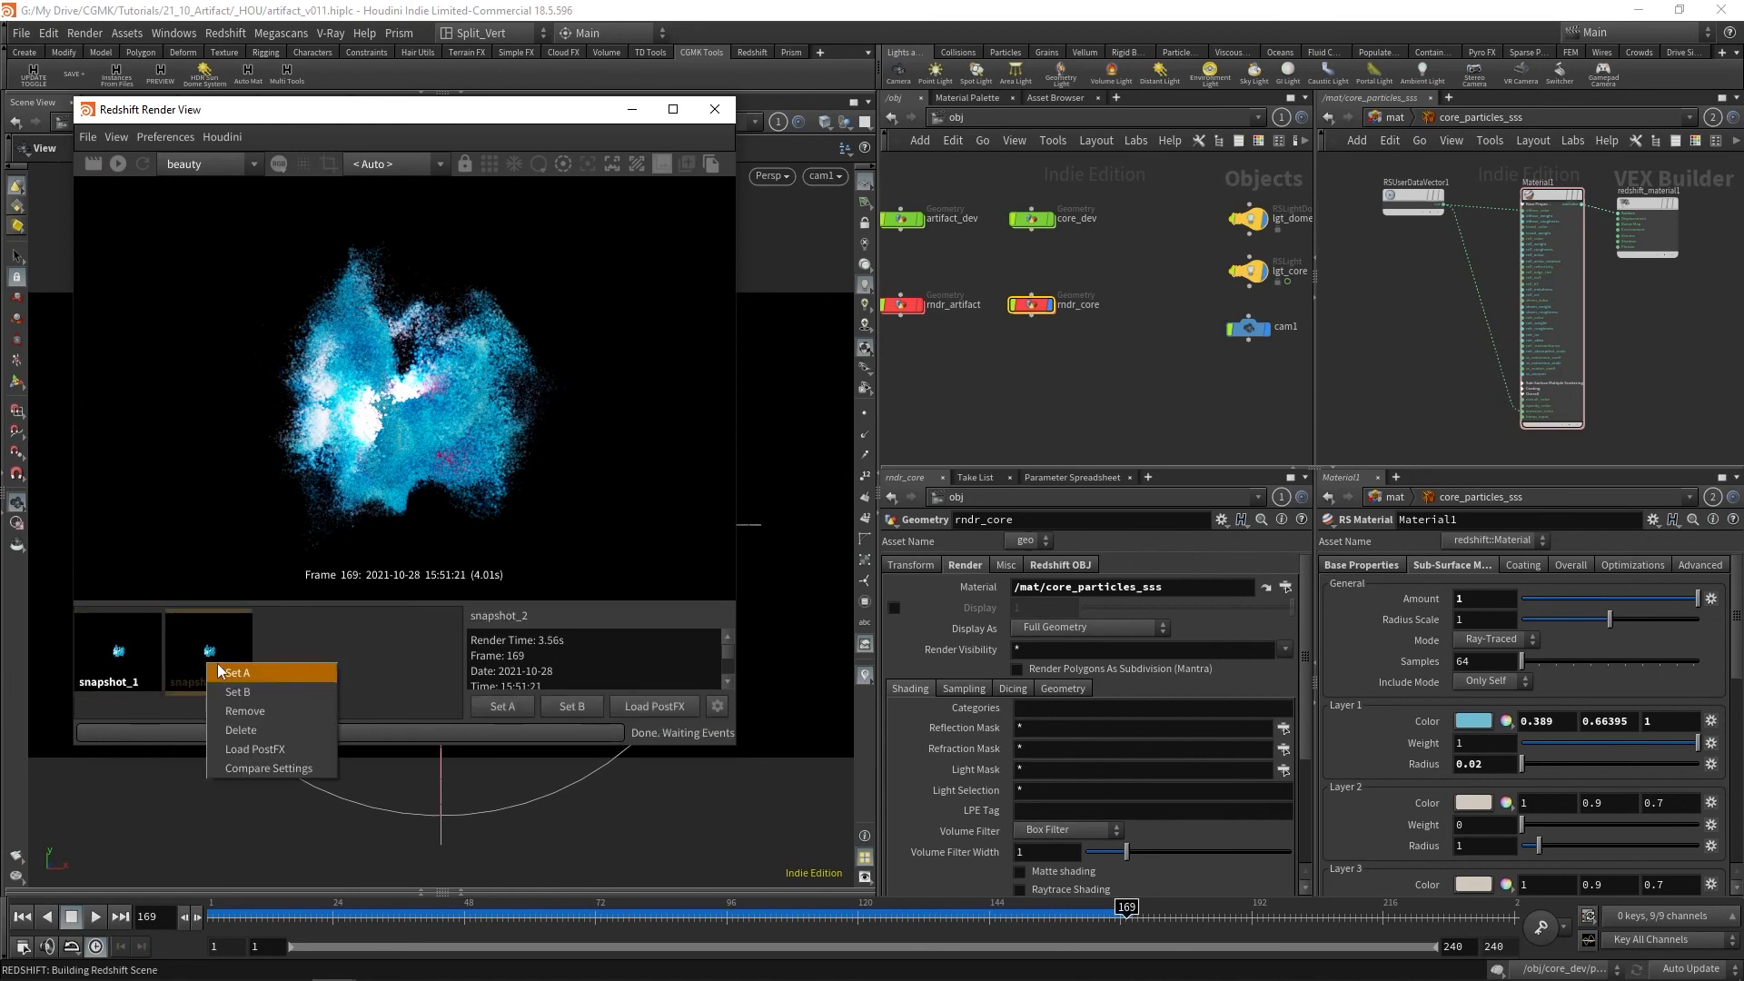
left_click(238, 711)
right_click(116, 662)
left_click(165, 711)
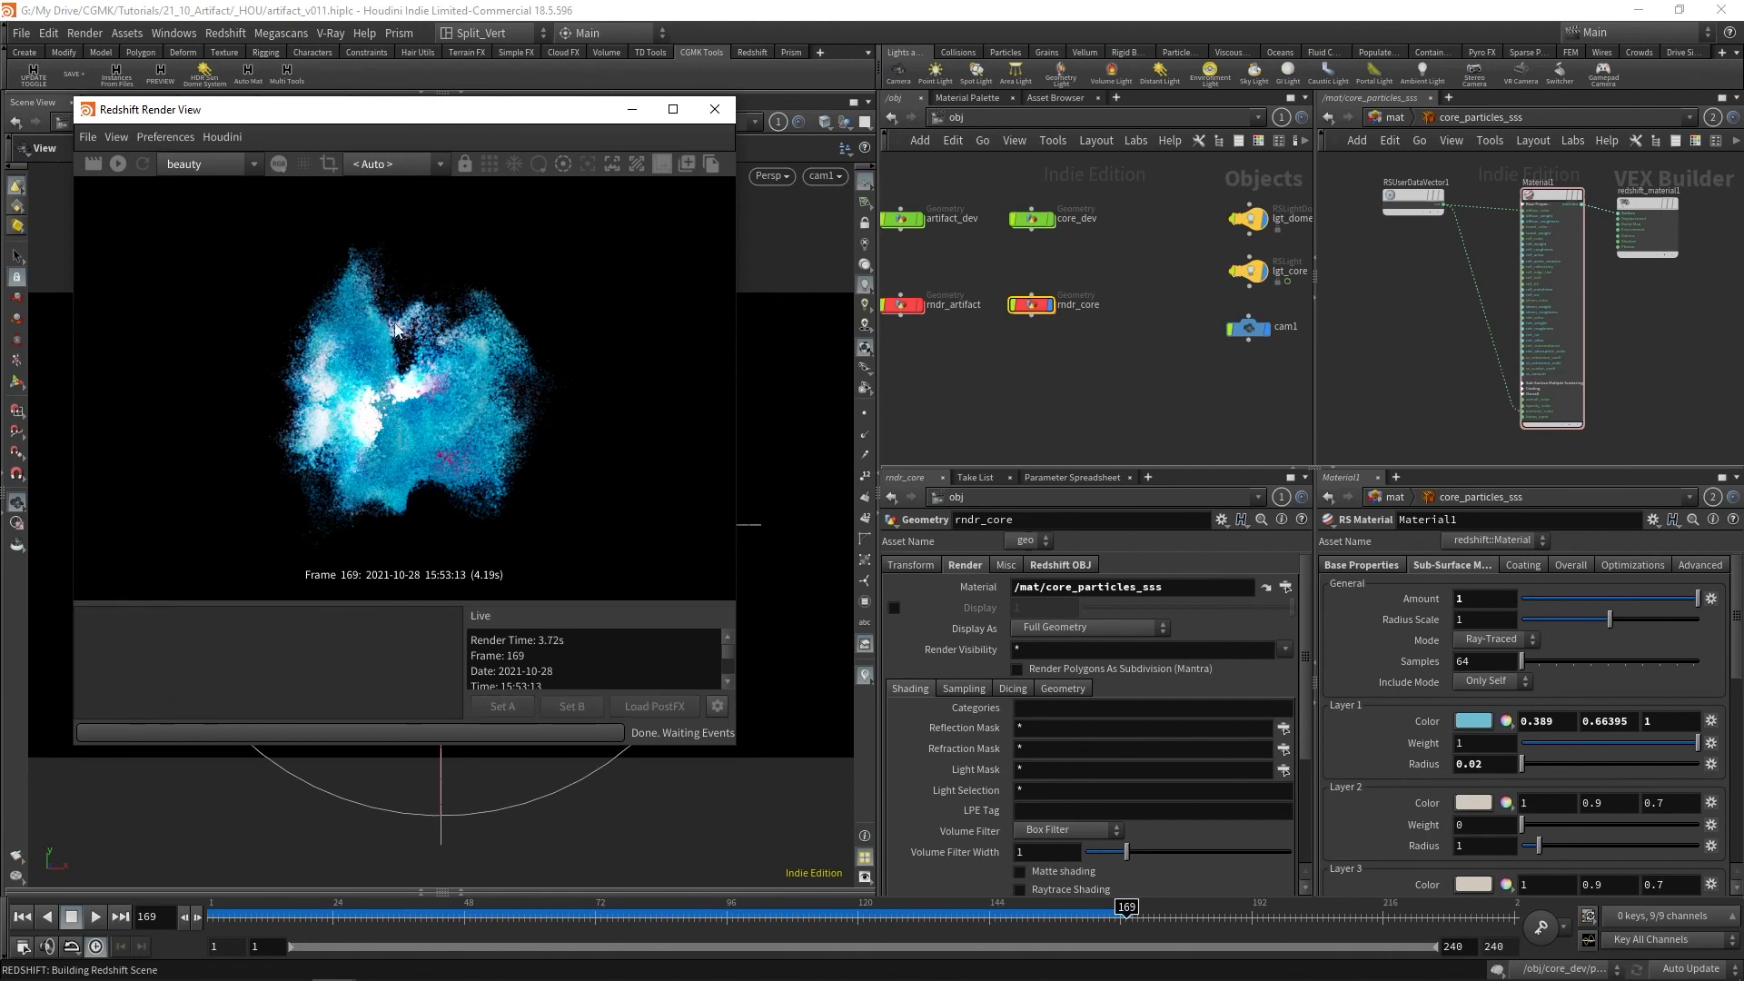
left_click(666, 167)
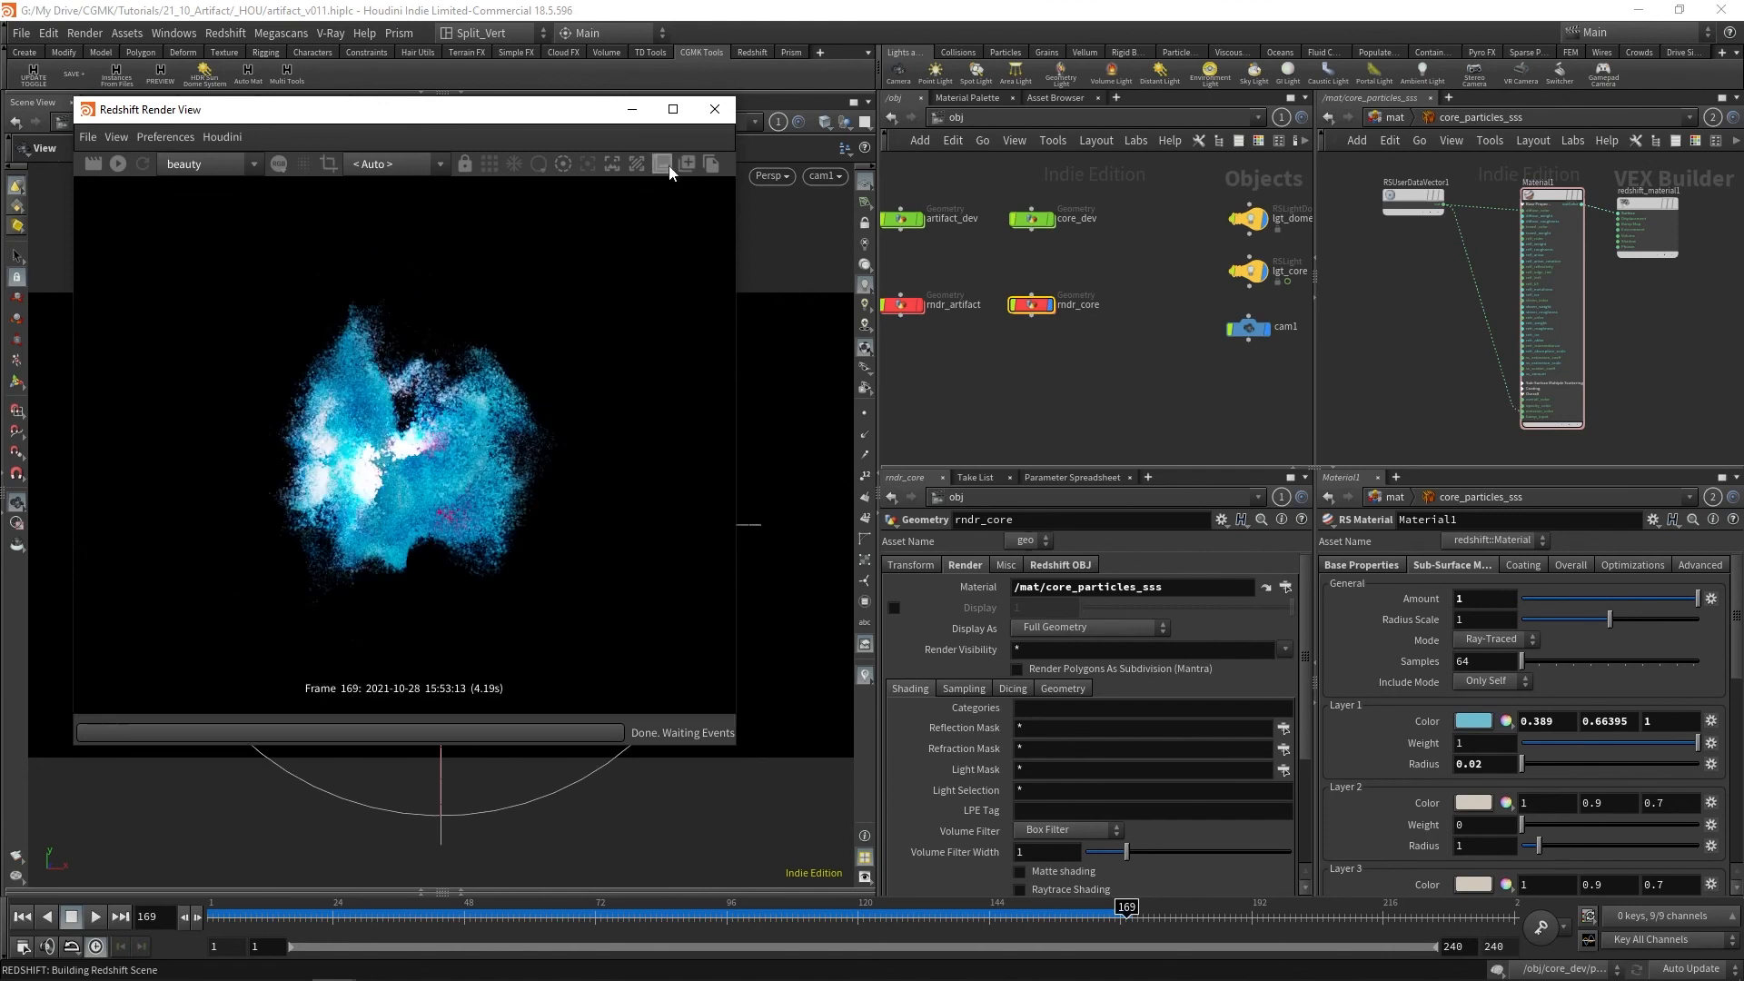